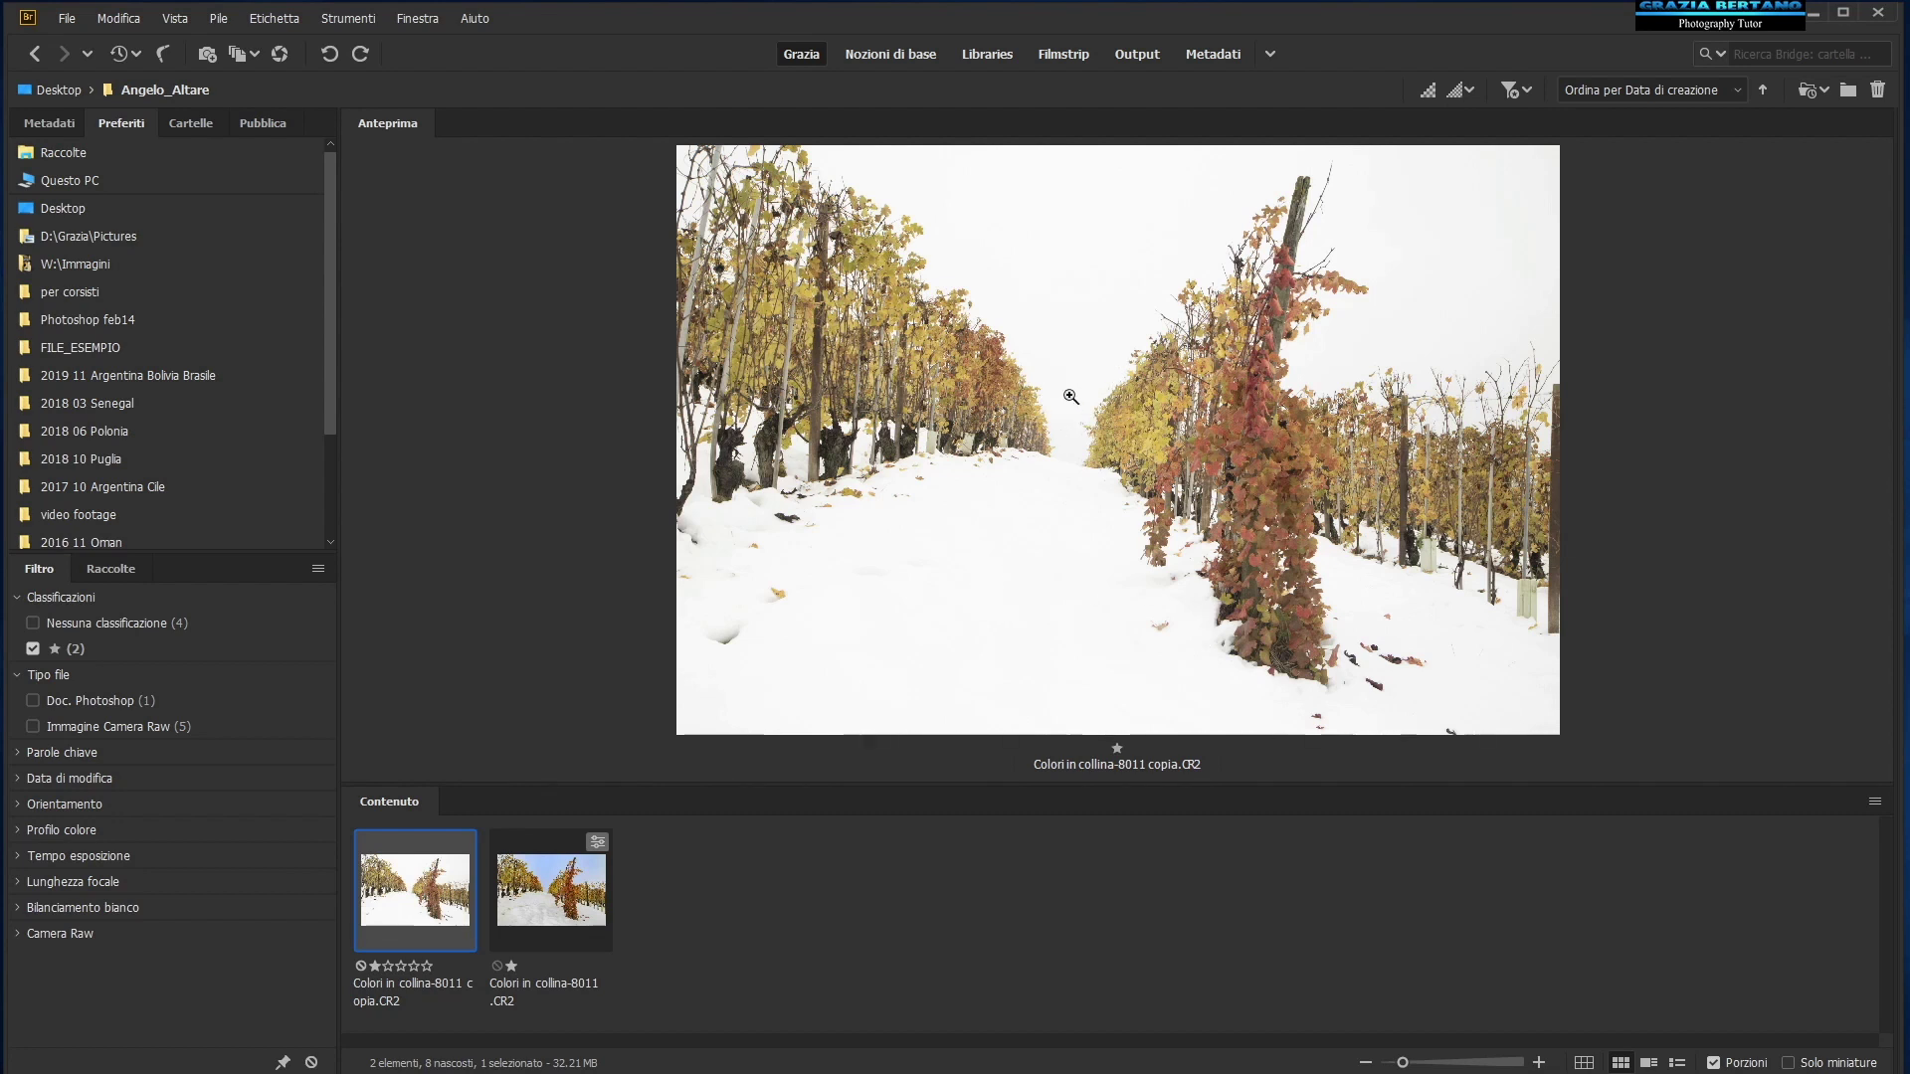
Step: Compare the finished colour version with the unedited copy, ending on Colori in collina-8011.CR2
left_click(554, 916)
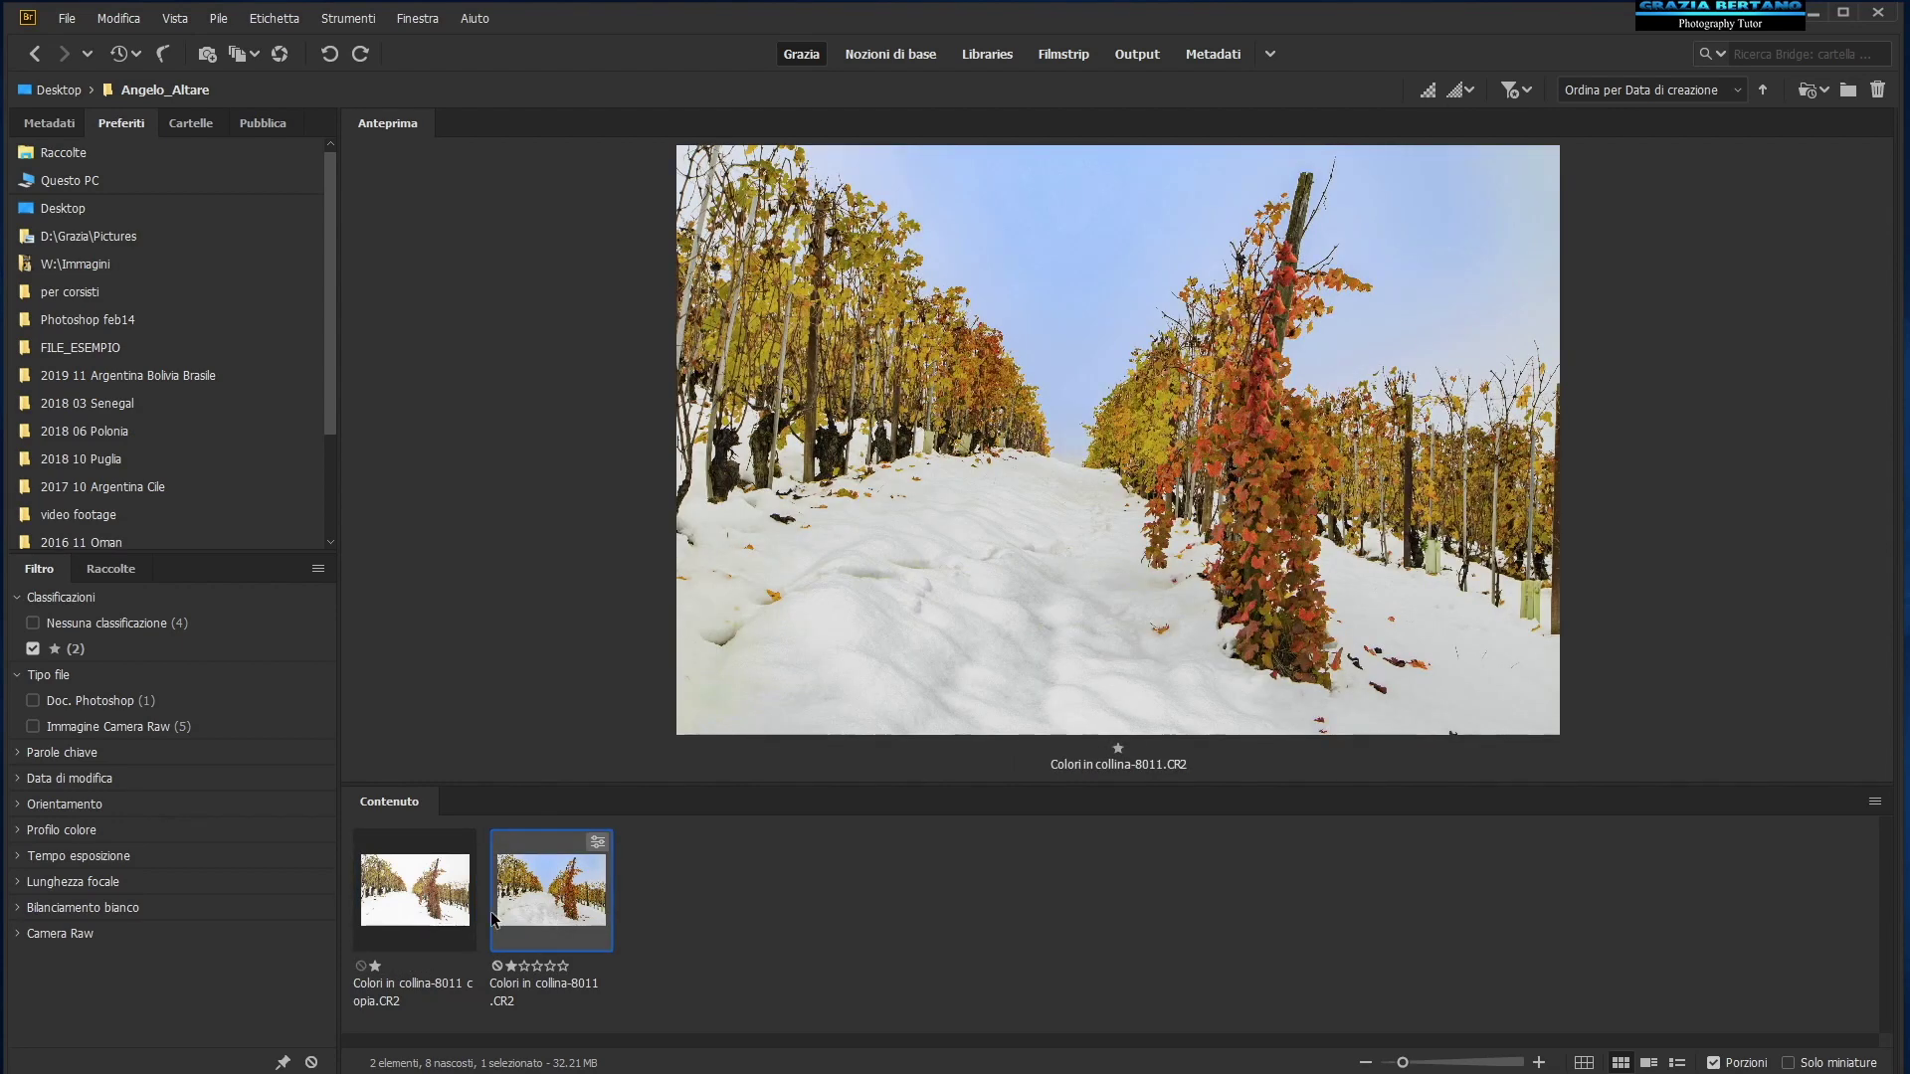
left_click(418, 905)
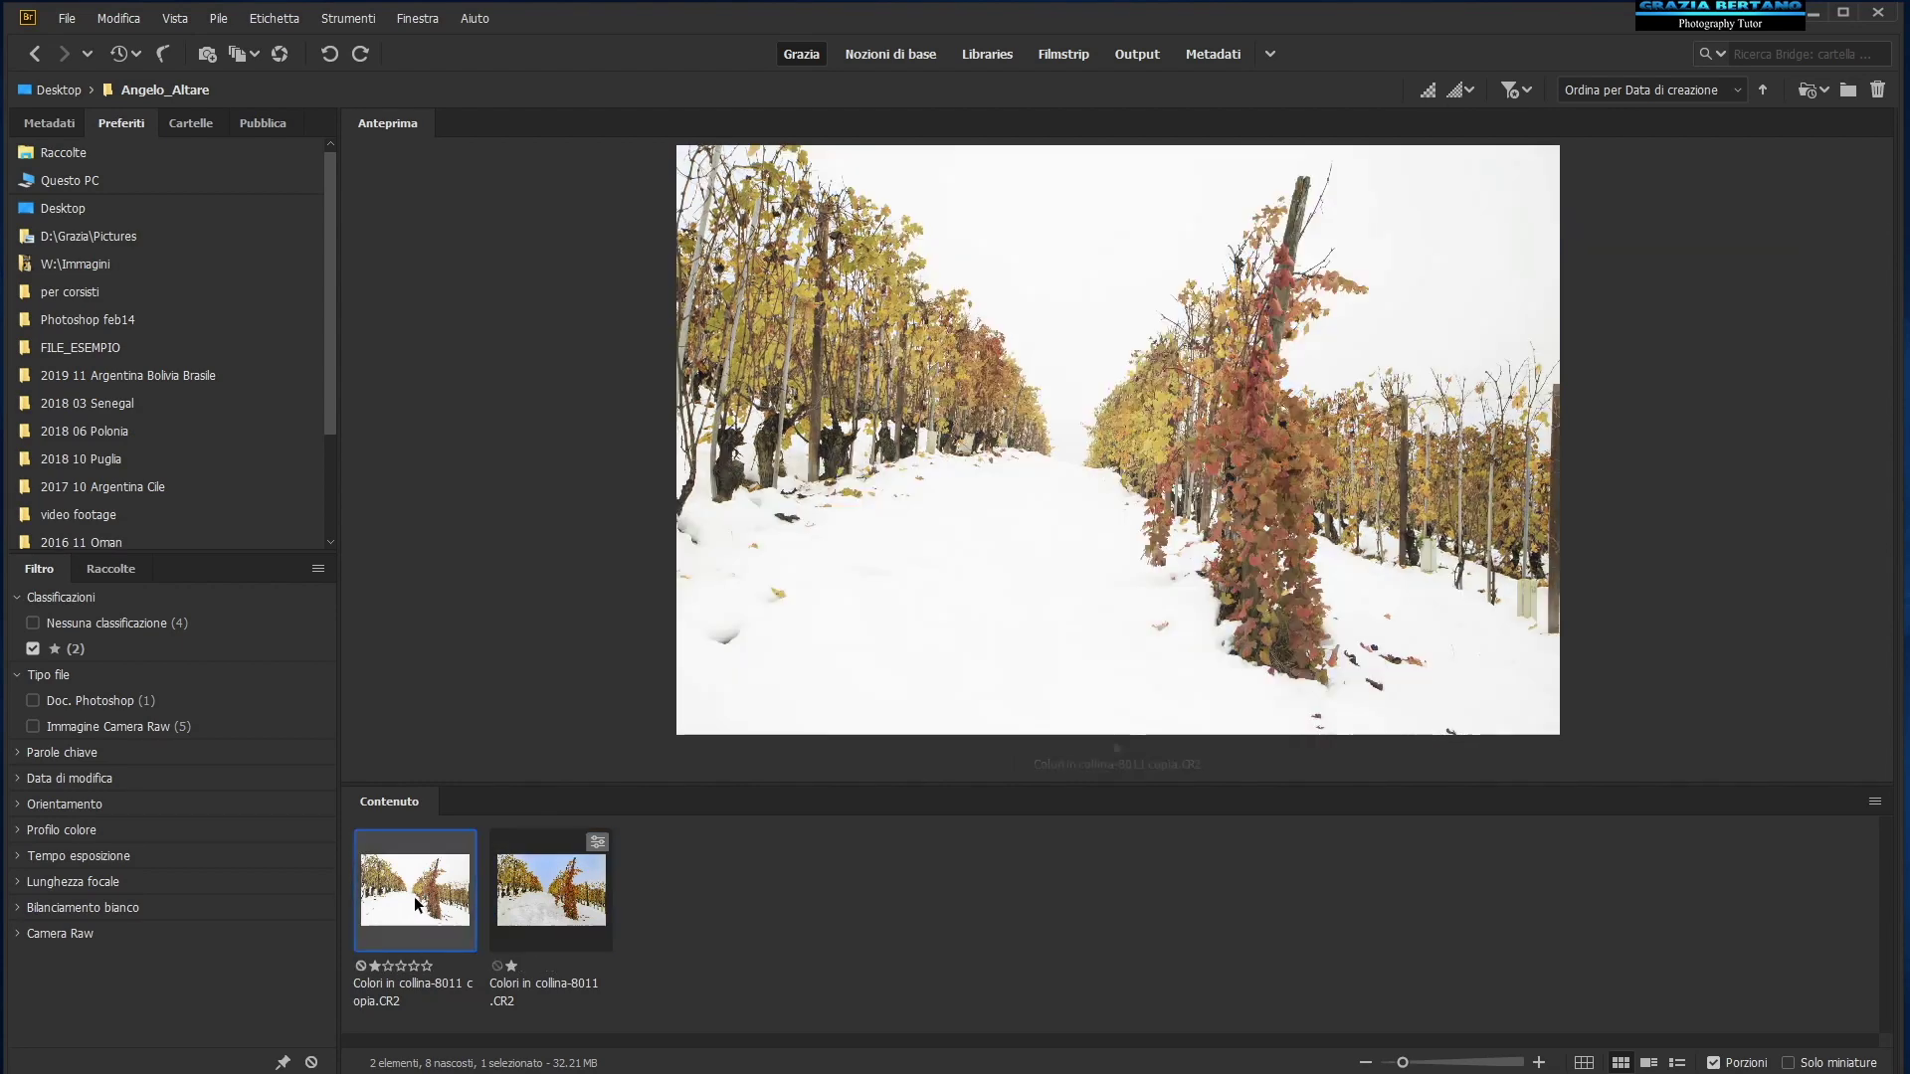
left_click(545, 899)
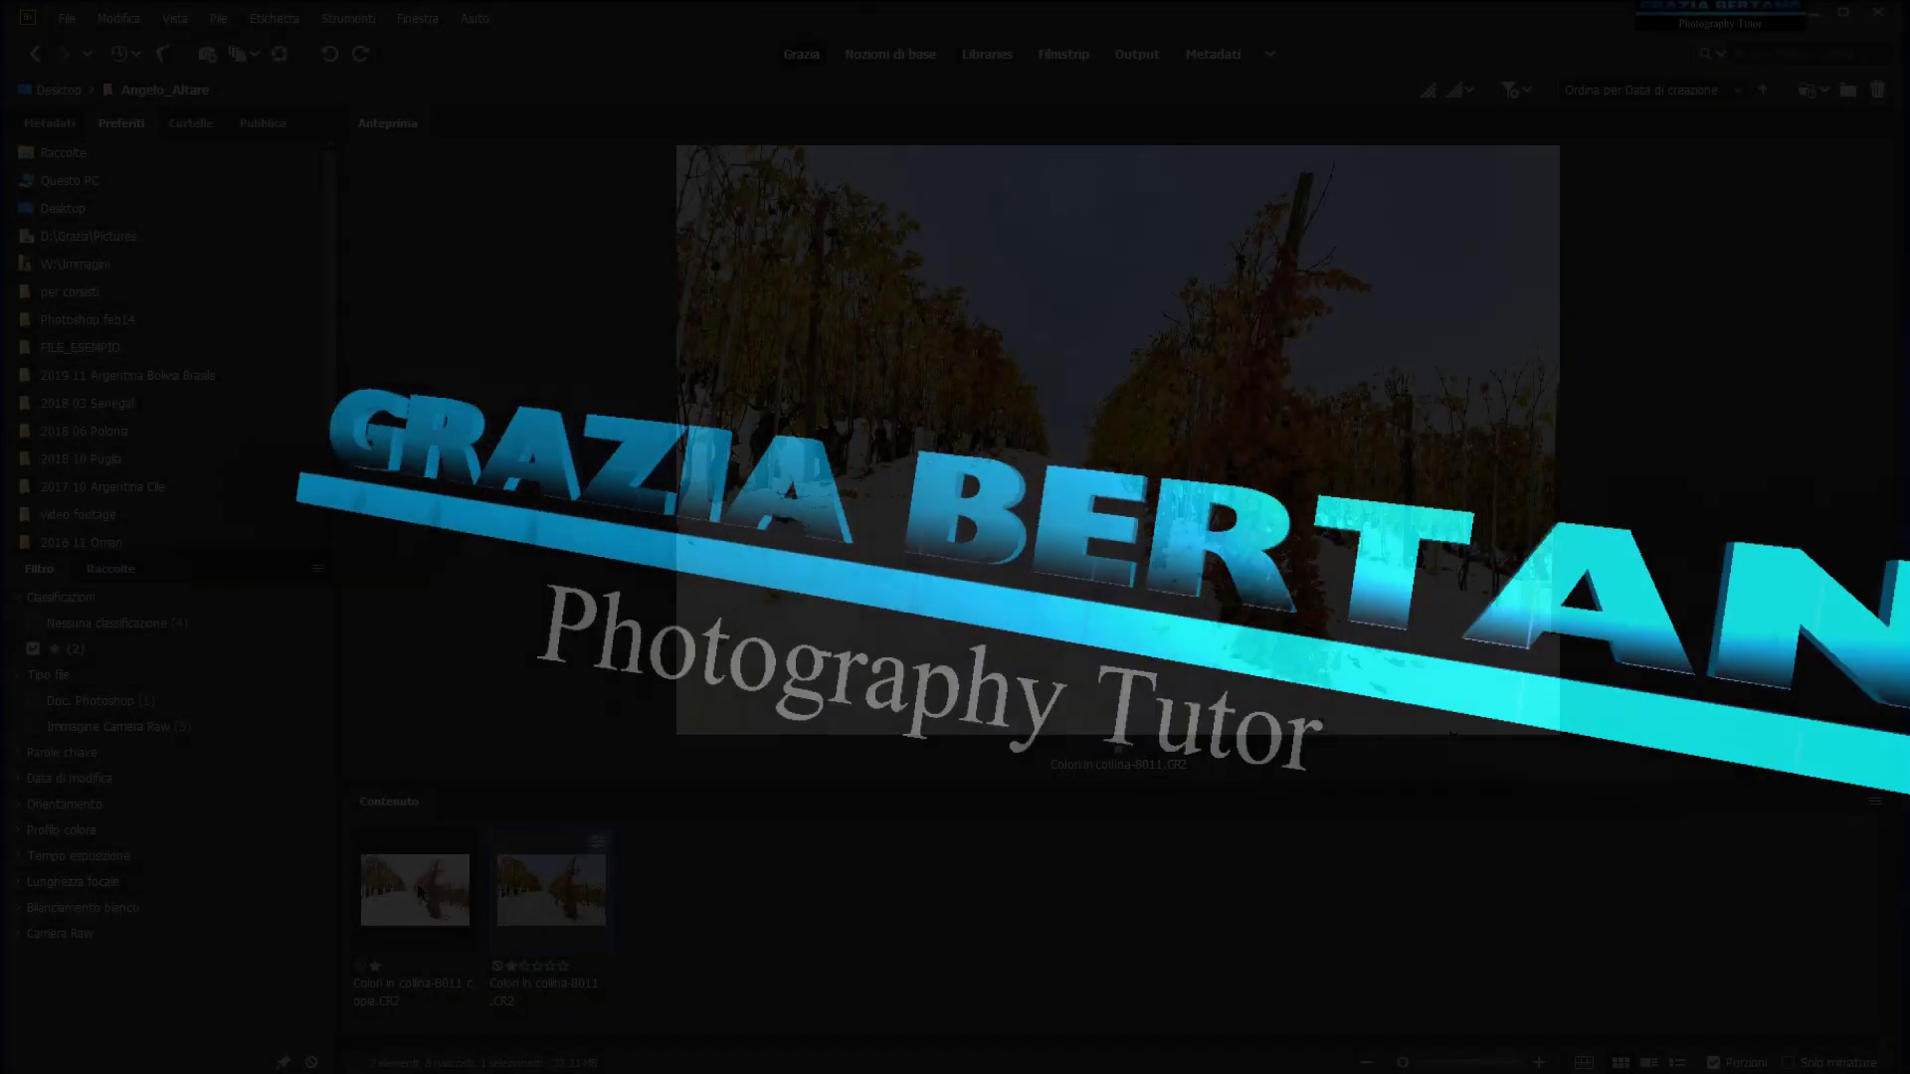
Step: Preview Colori in collina-8011 copia.CR2 in the Content panel
left_click(420, 892)
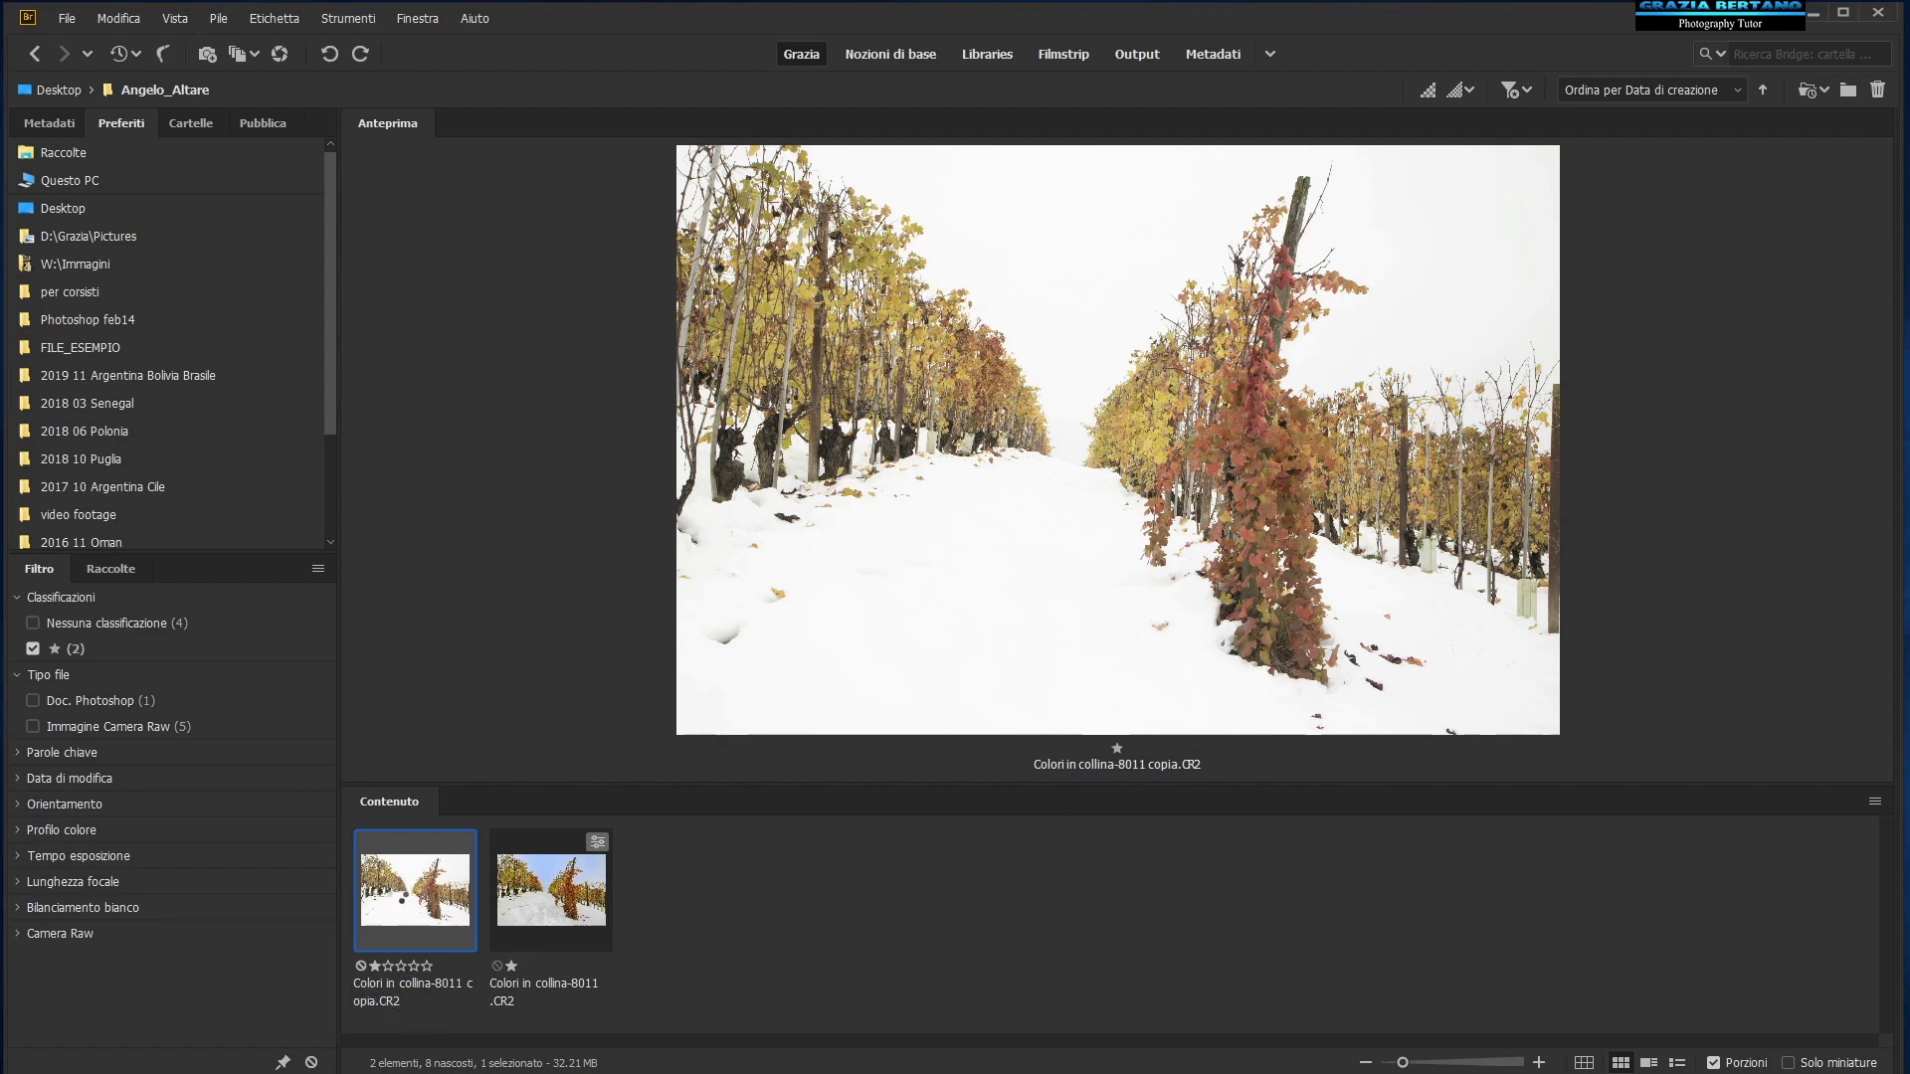
Step: Open the copy in Camera Raw (Ctrl+R) and enable lens profile corrections, checking before/after
key("ctrl+r")
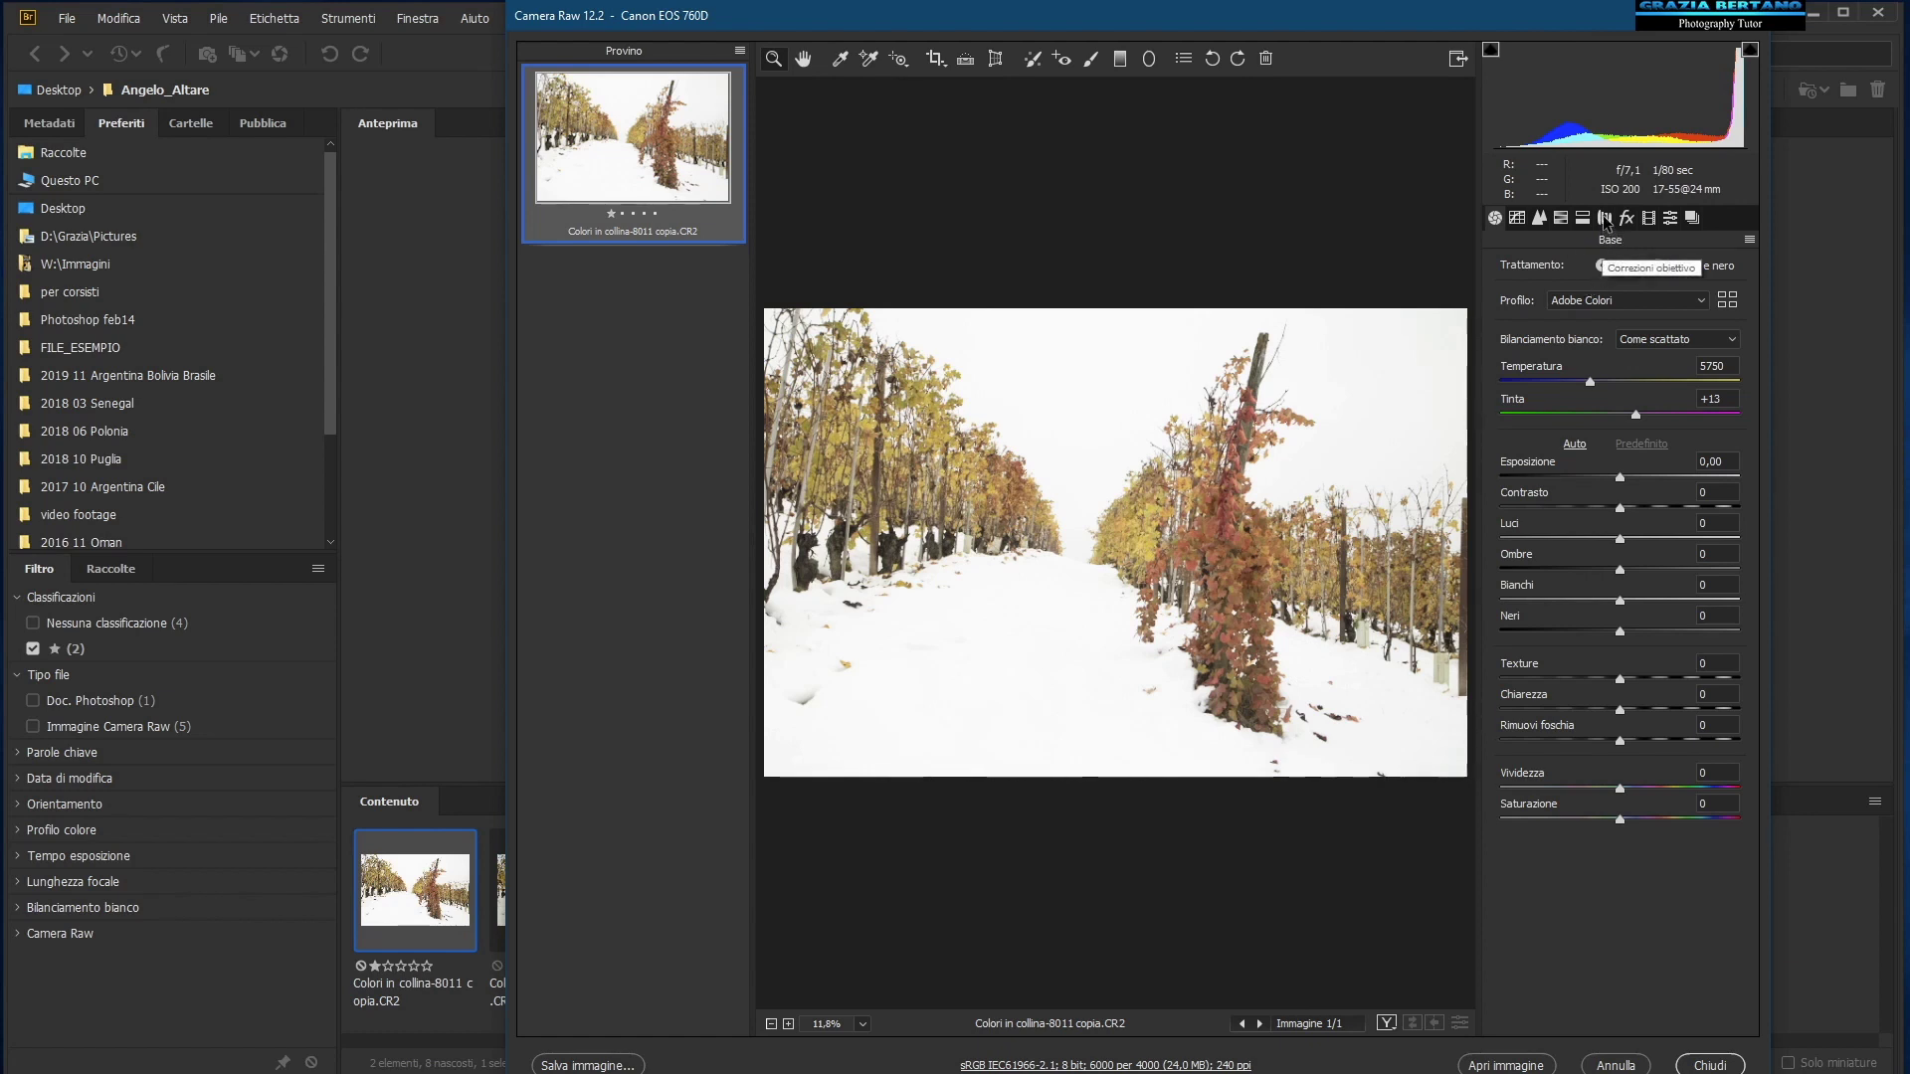
left_click(1606, 218)
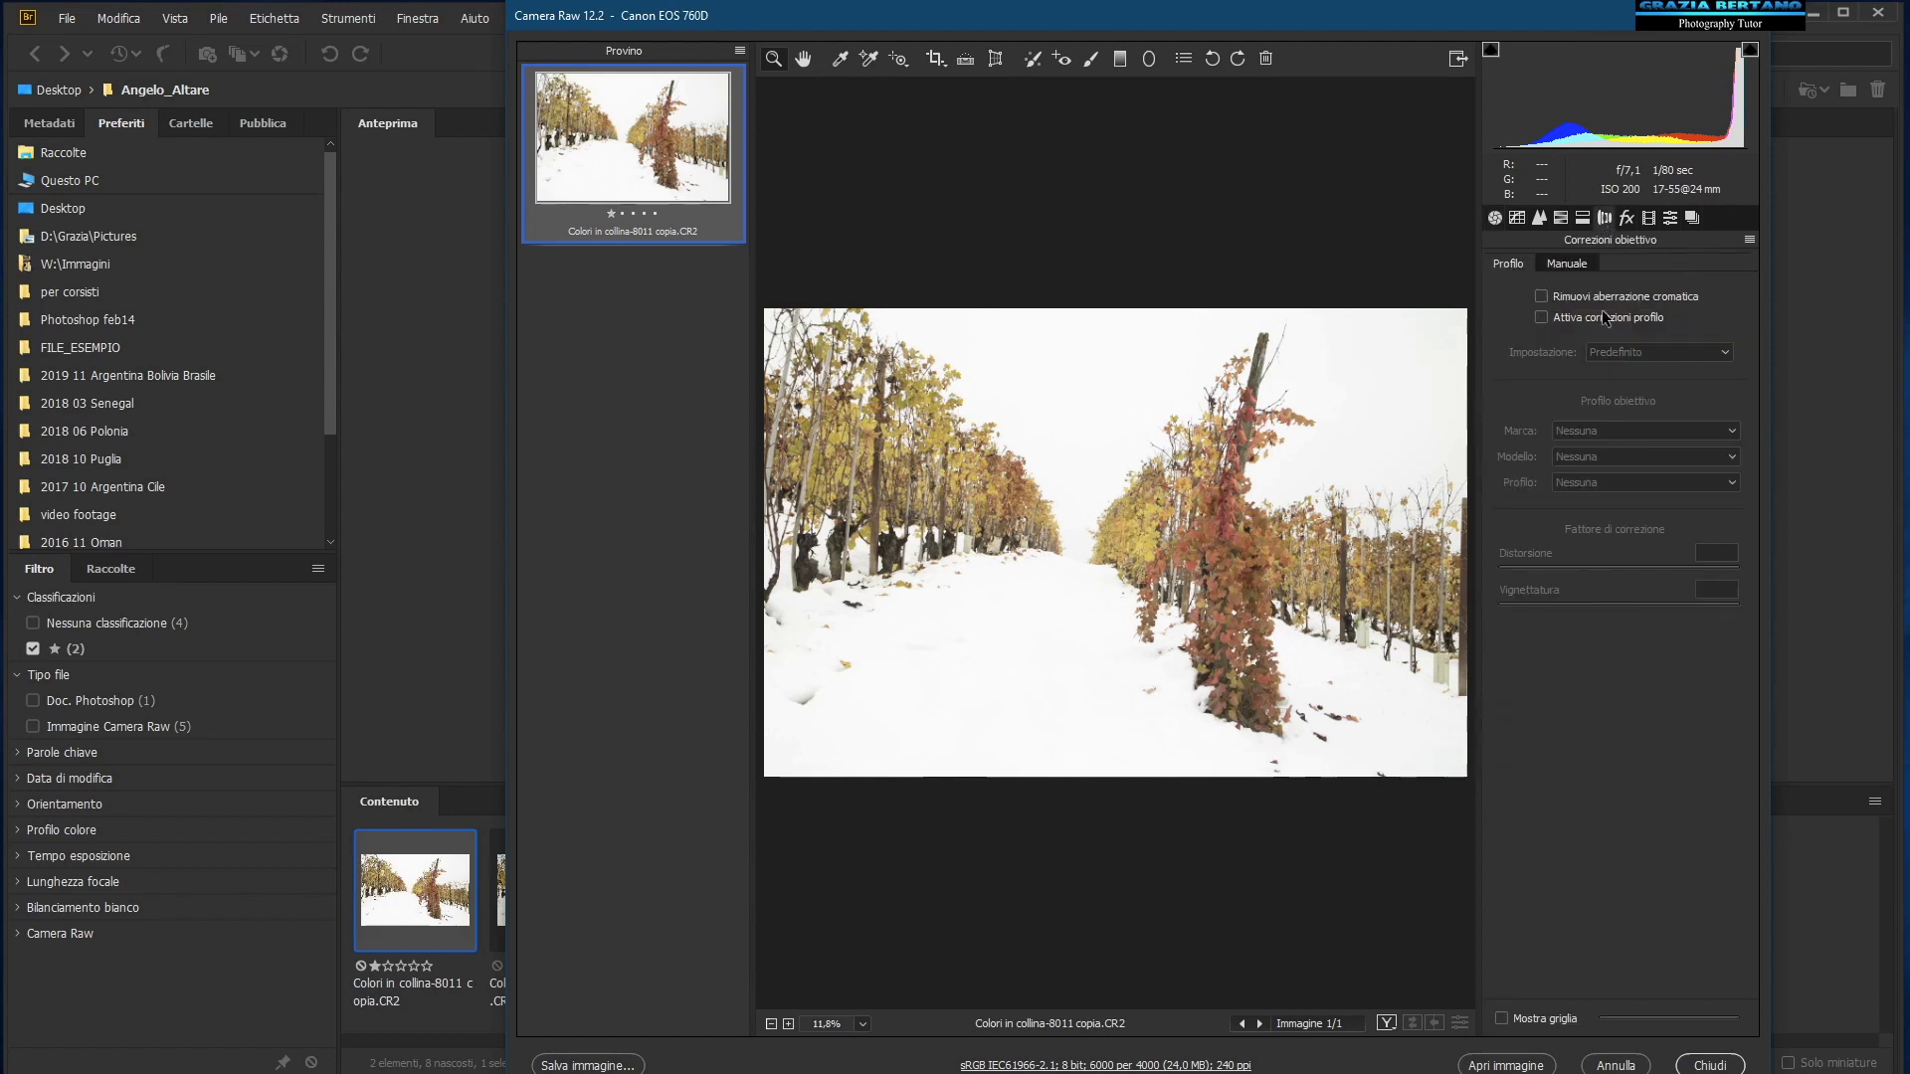
left_click(1543, 318)
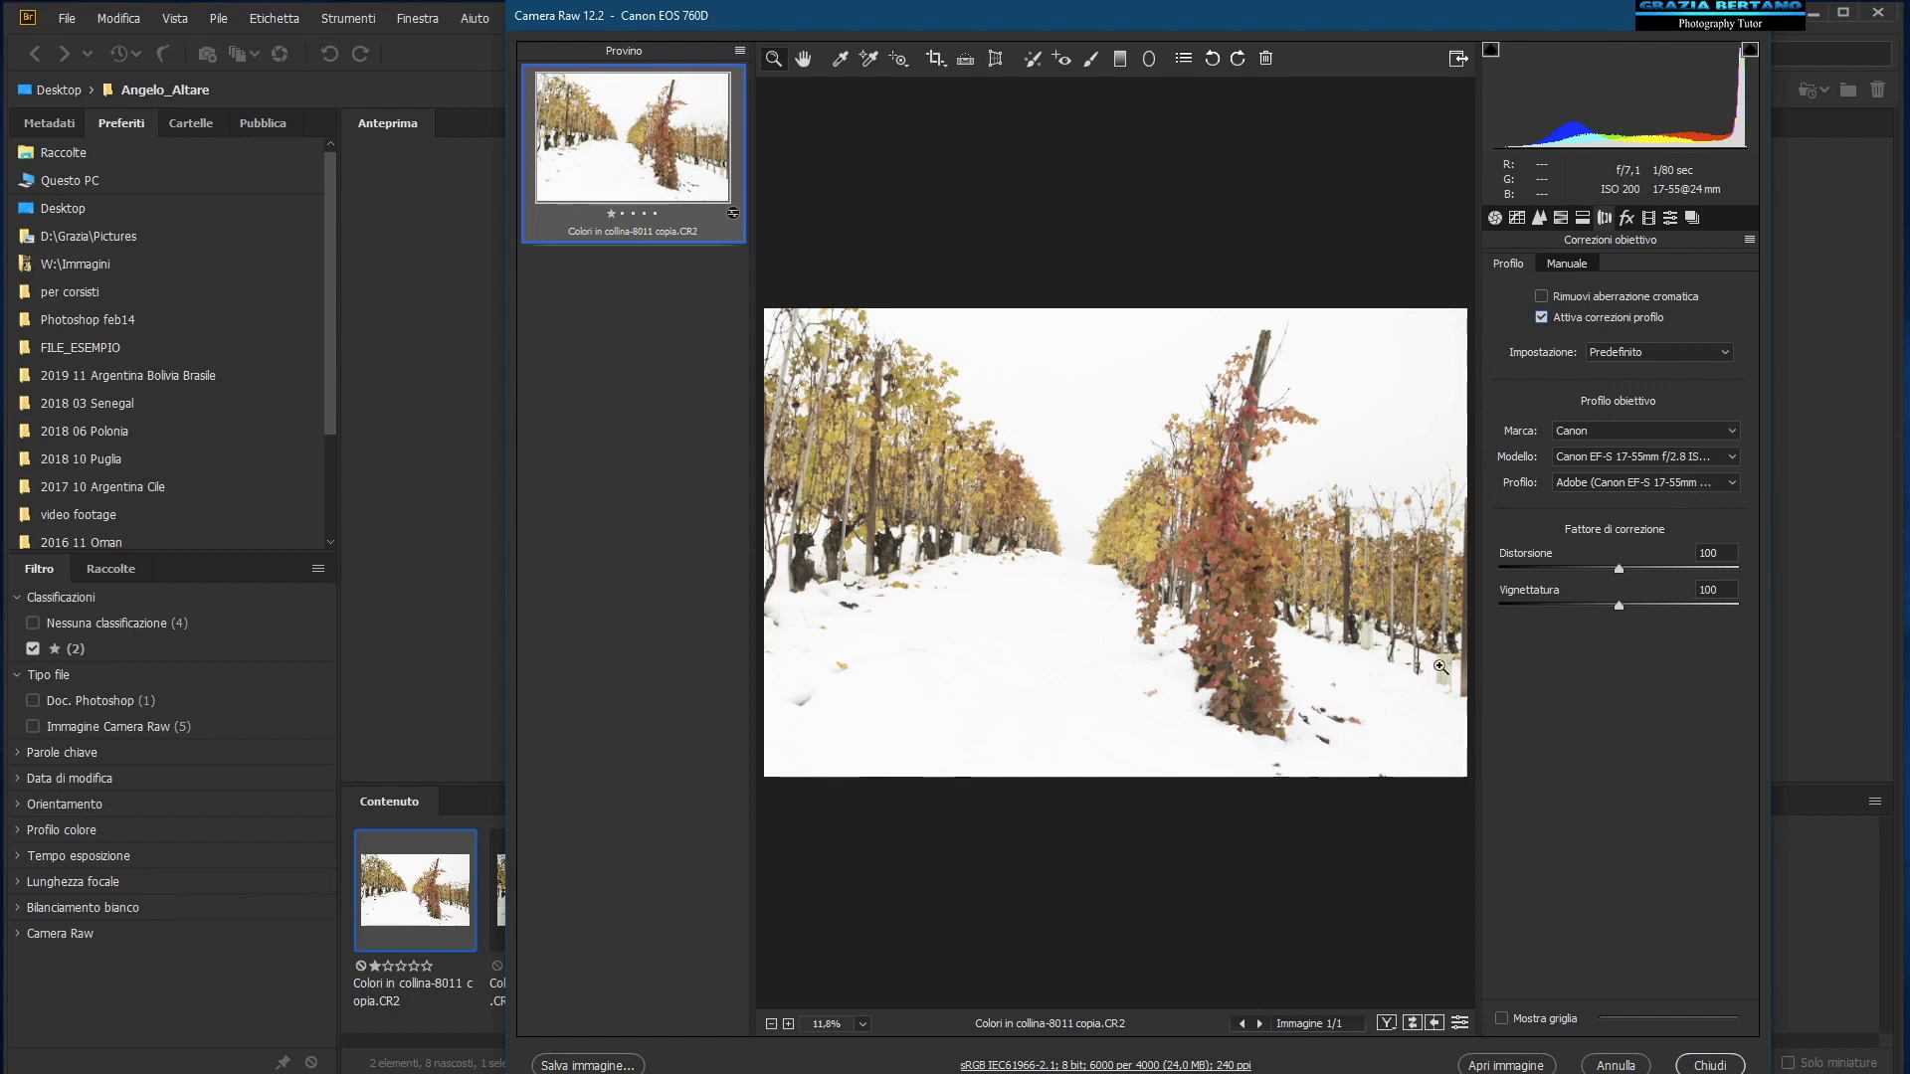
left_click(1541, 319)
left_click(1541, 319)
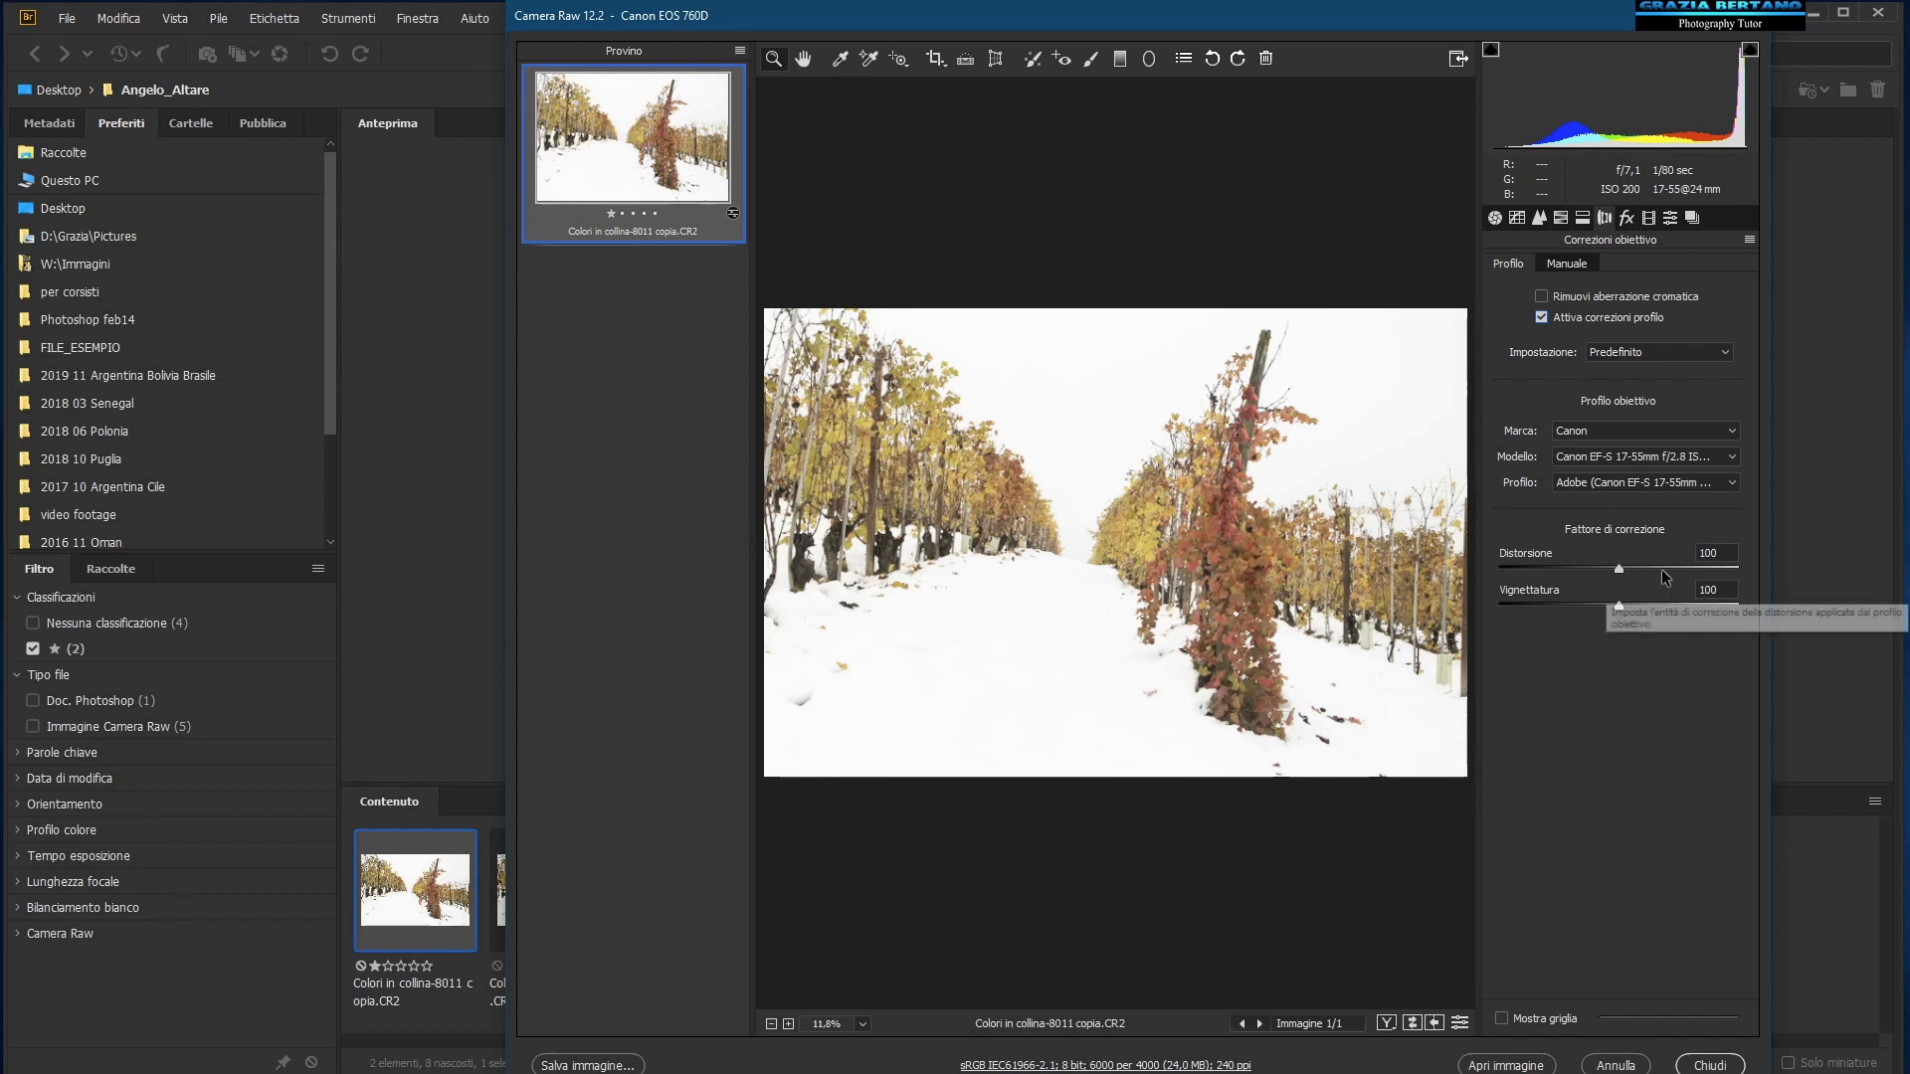
left_click(1495, 218)
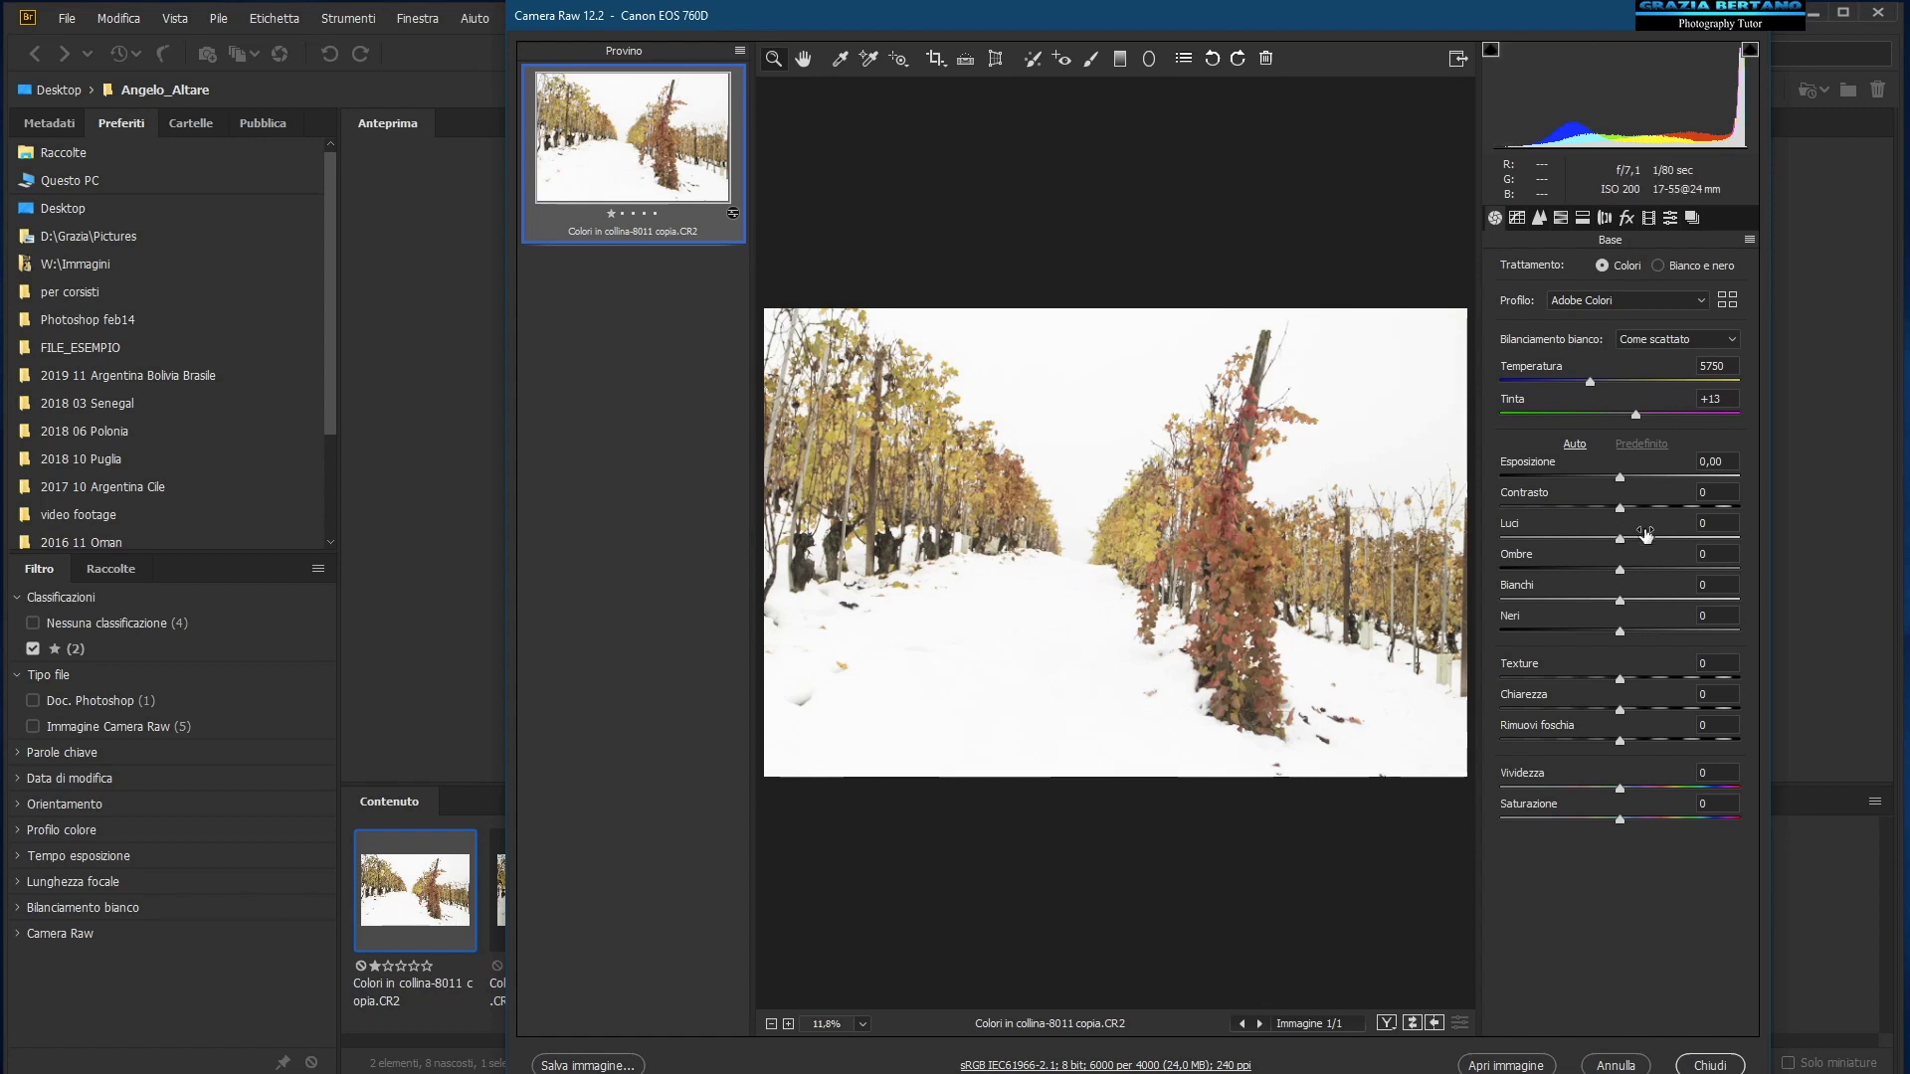
Step: Set Contrast +14, Highlights -48, Whites -62 and Shadows +22 in the Basic panel
left_click_drag(1621, 509, 1661, 508)
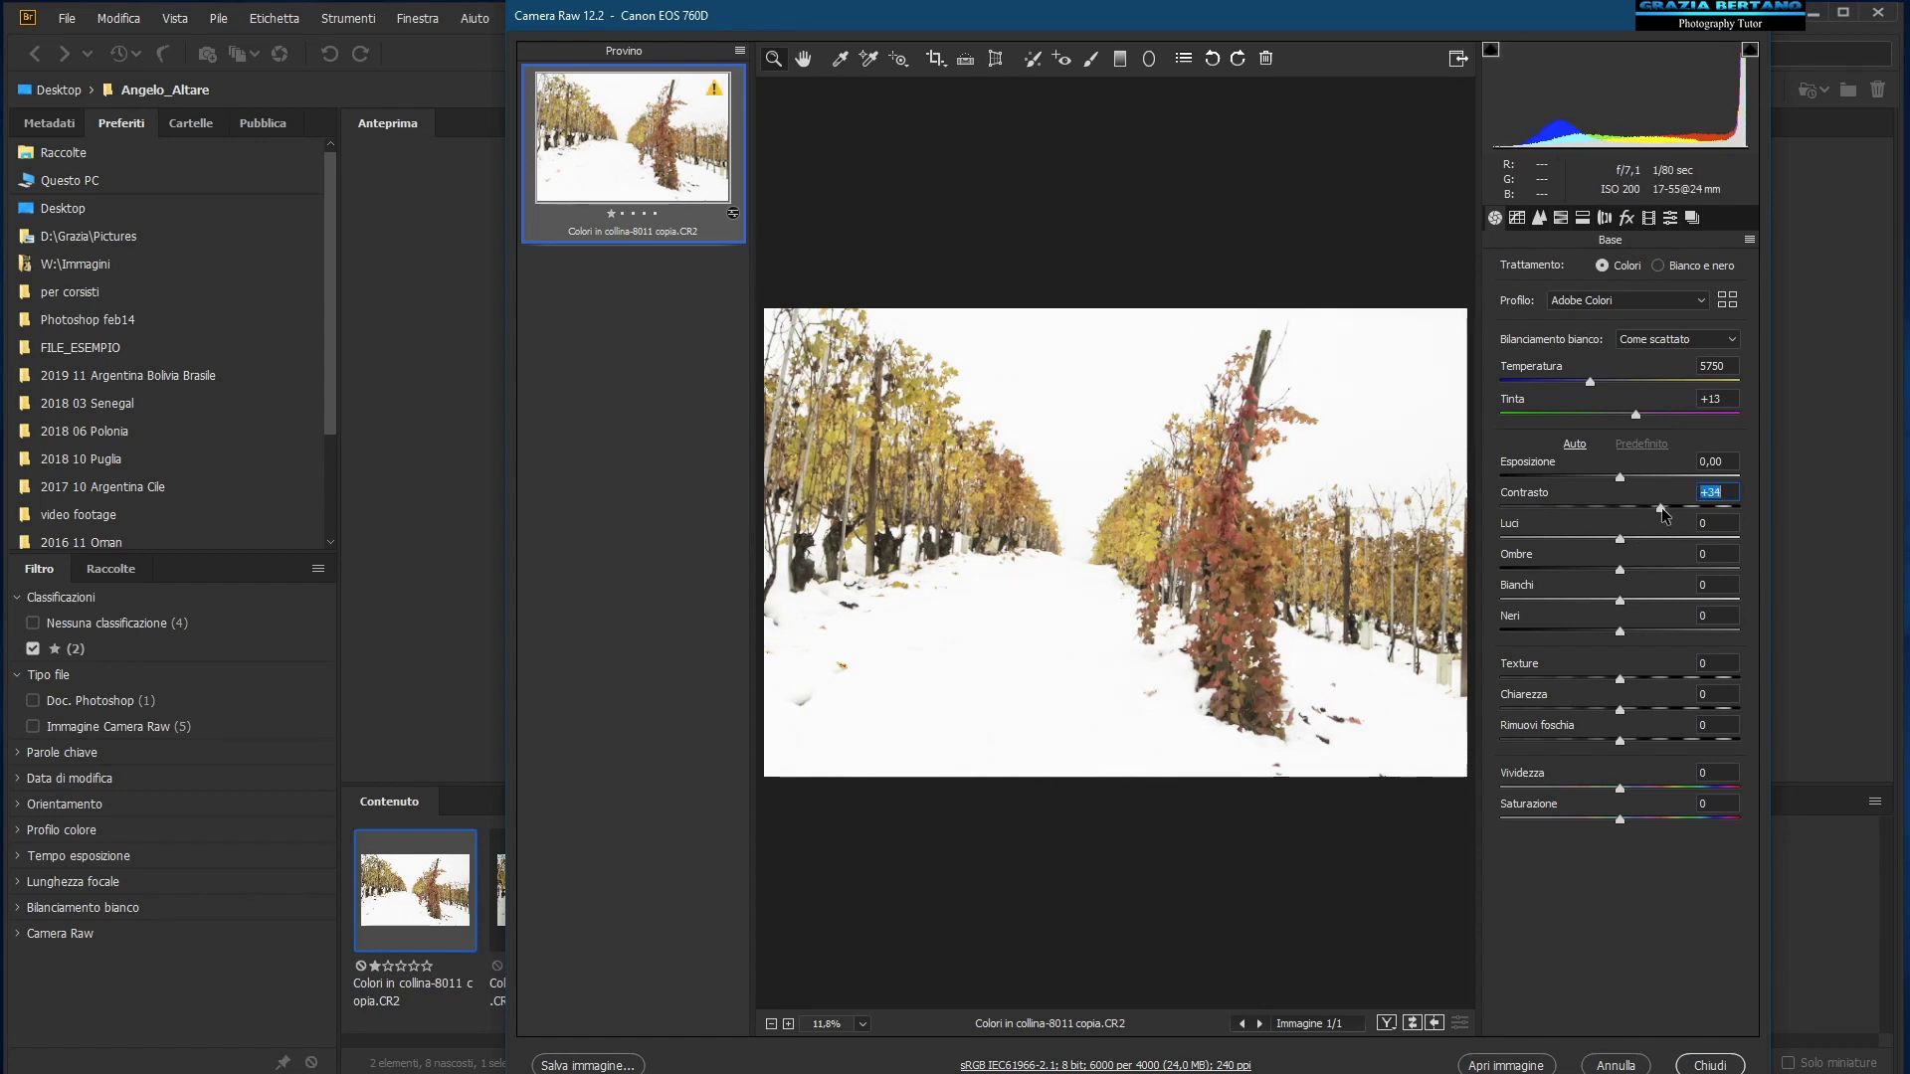
left_click_drag(1661, 510, 1645, 513)
left_click_drag(1644, 514, 1637, 515)
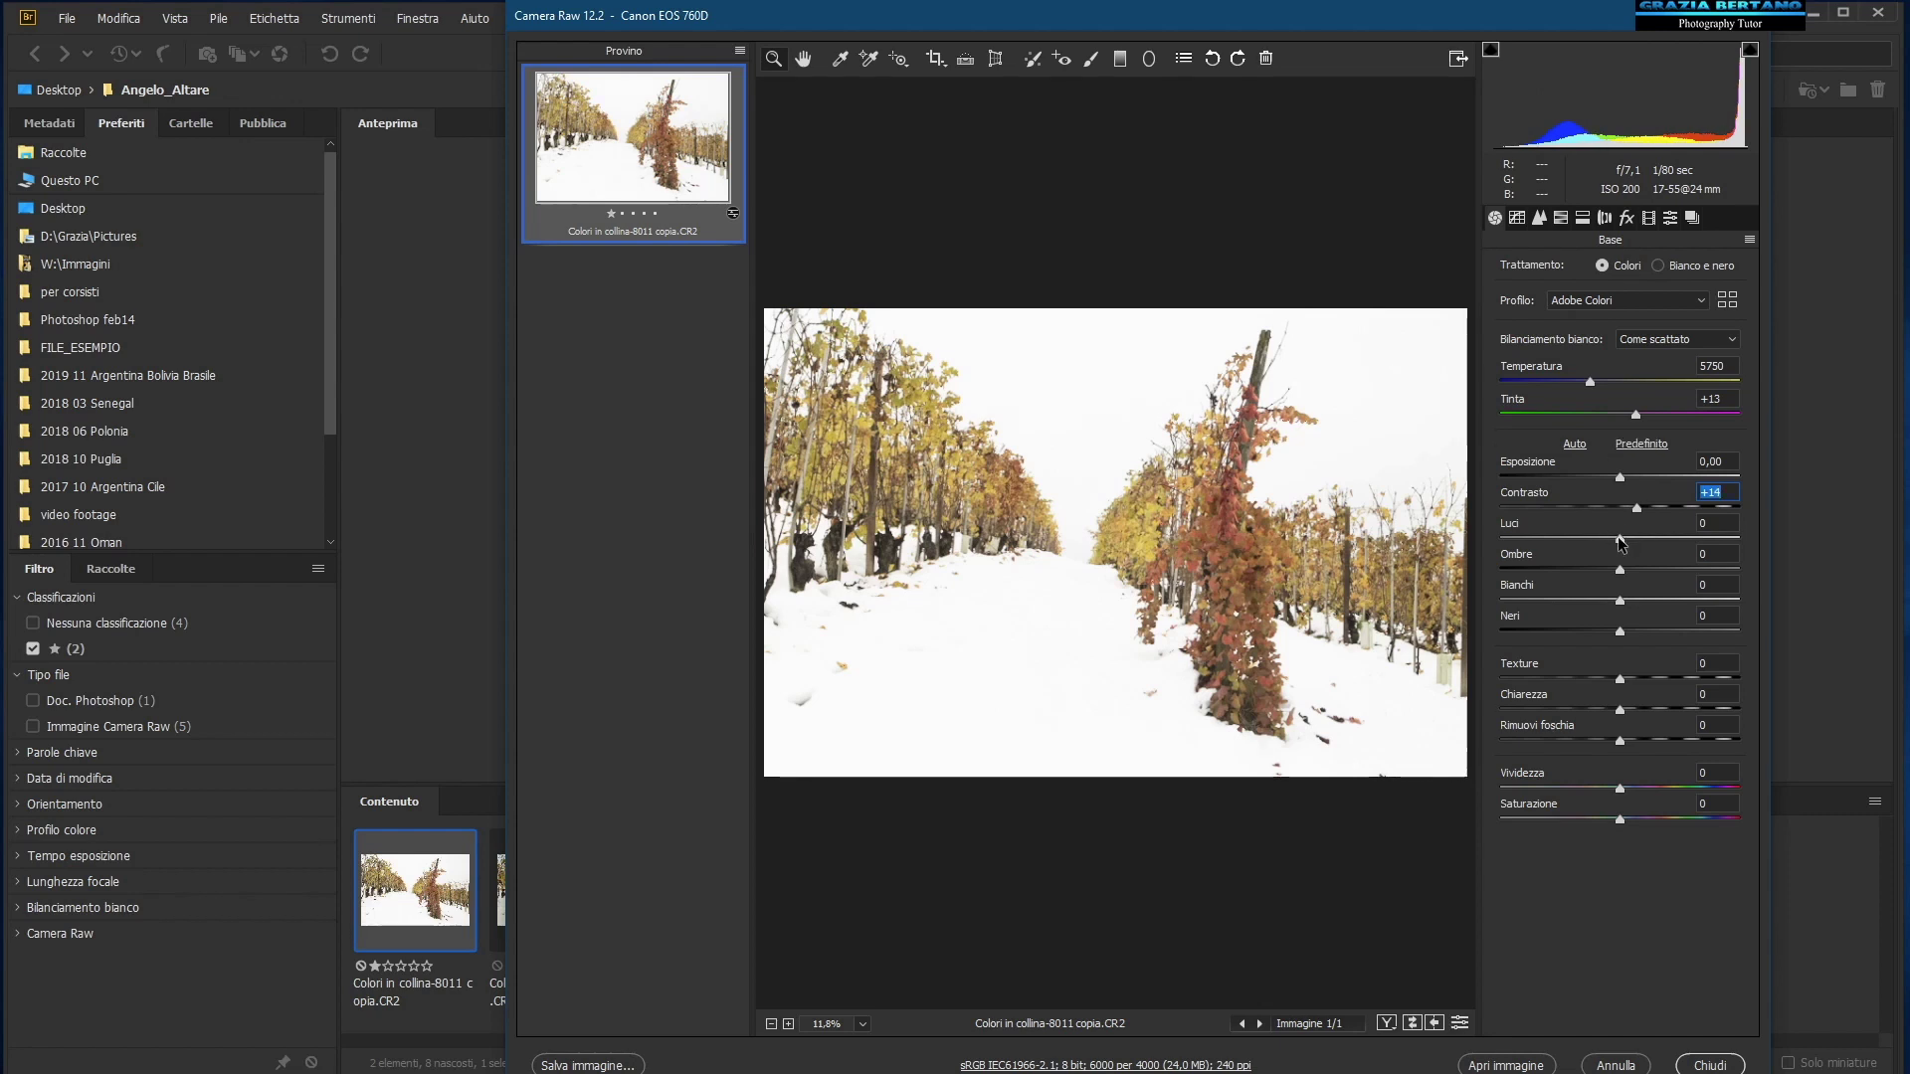
left_click_drag(1621, 538, 1563, 538)
left_click_drag(1620, 597, 1546, 602)
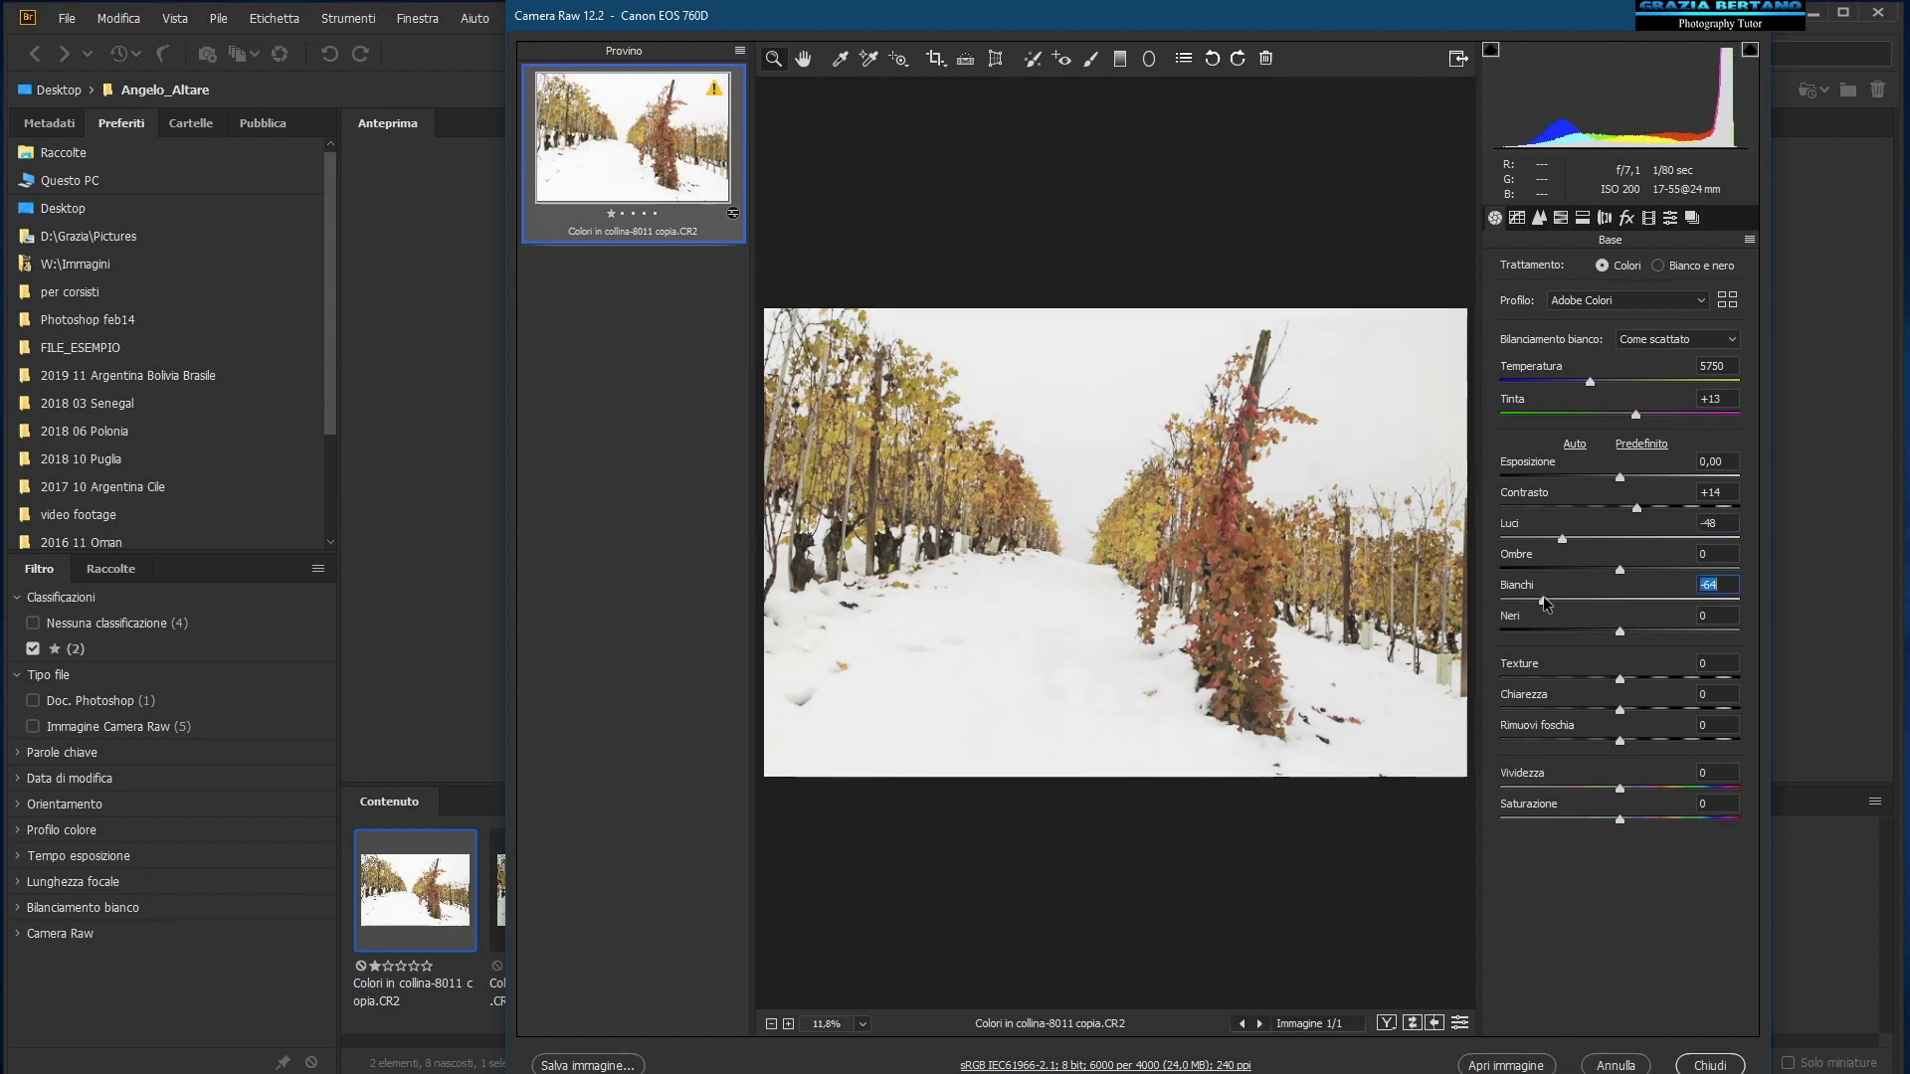
left_click_drag(1620, 569, 1656, 572)
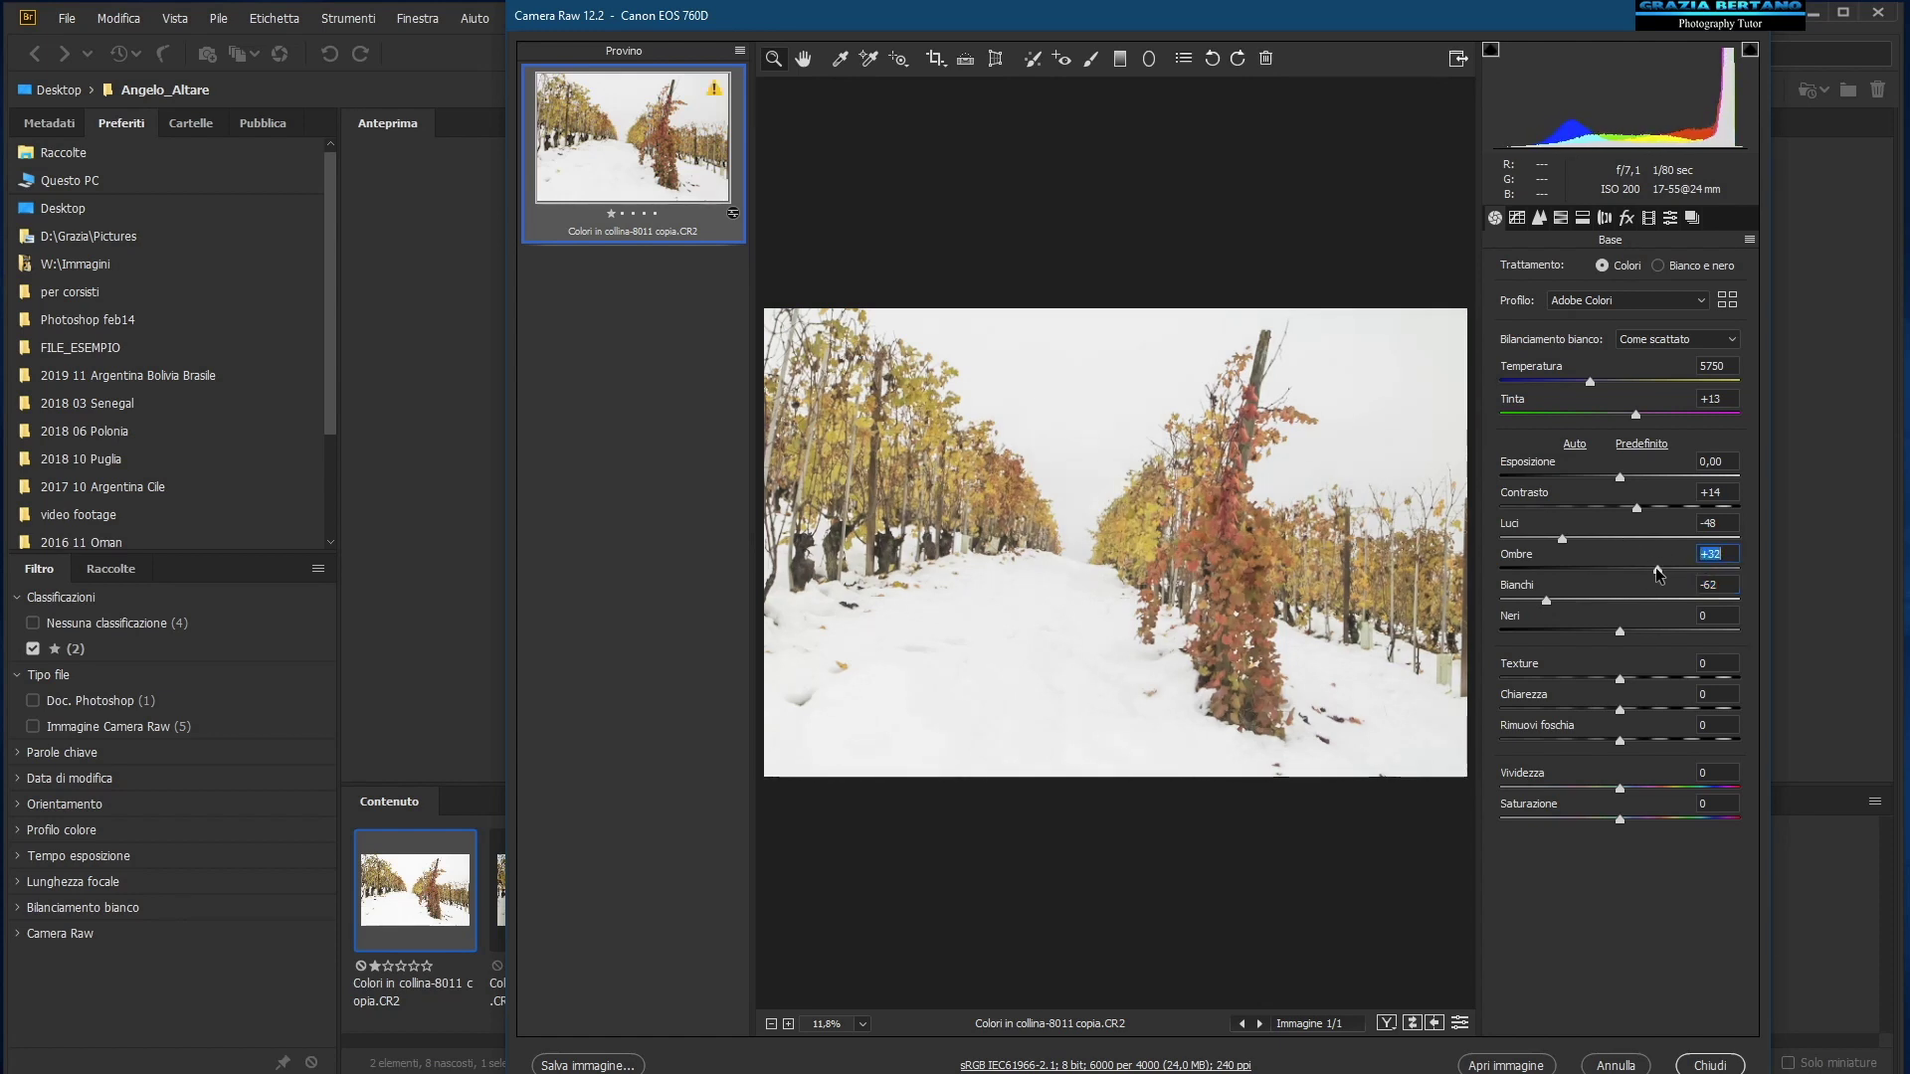
left_click_drag(1655, 573, 1647, 574)
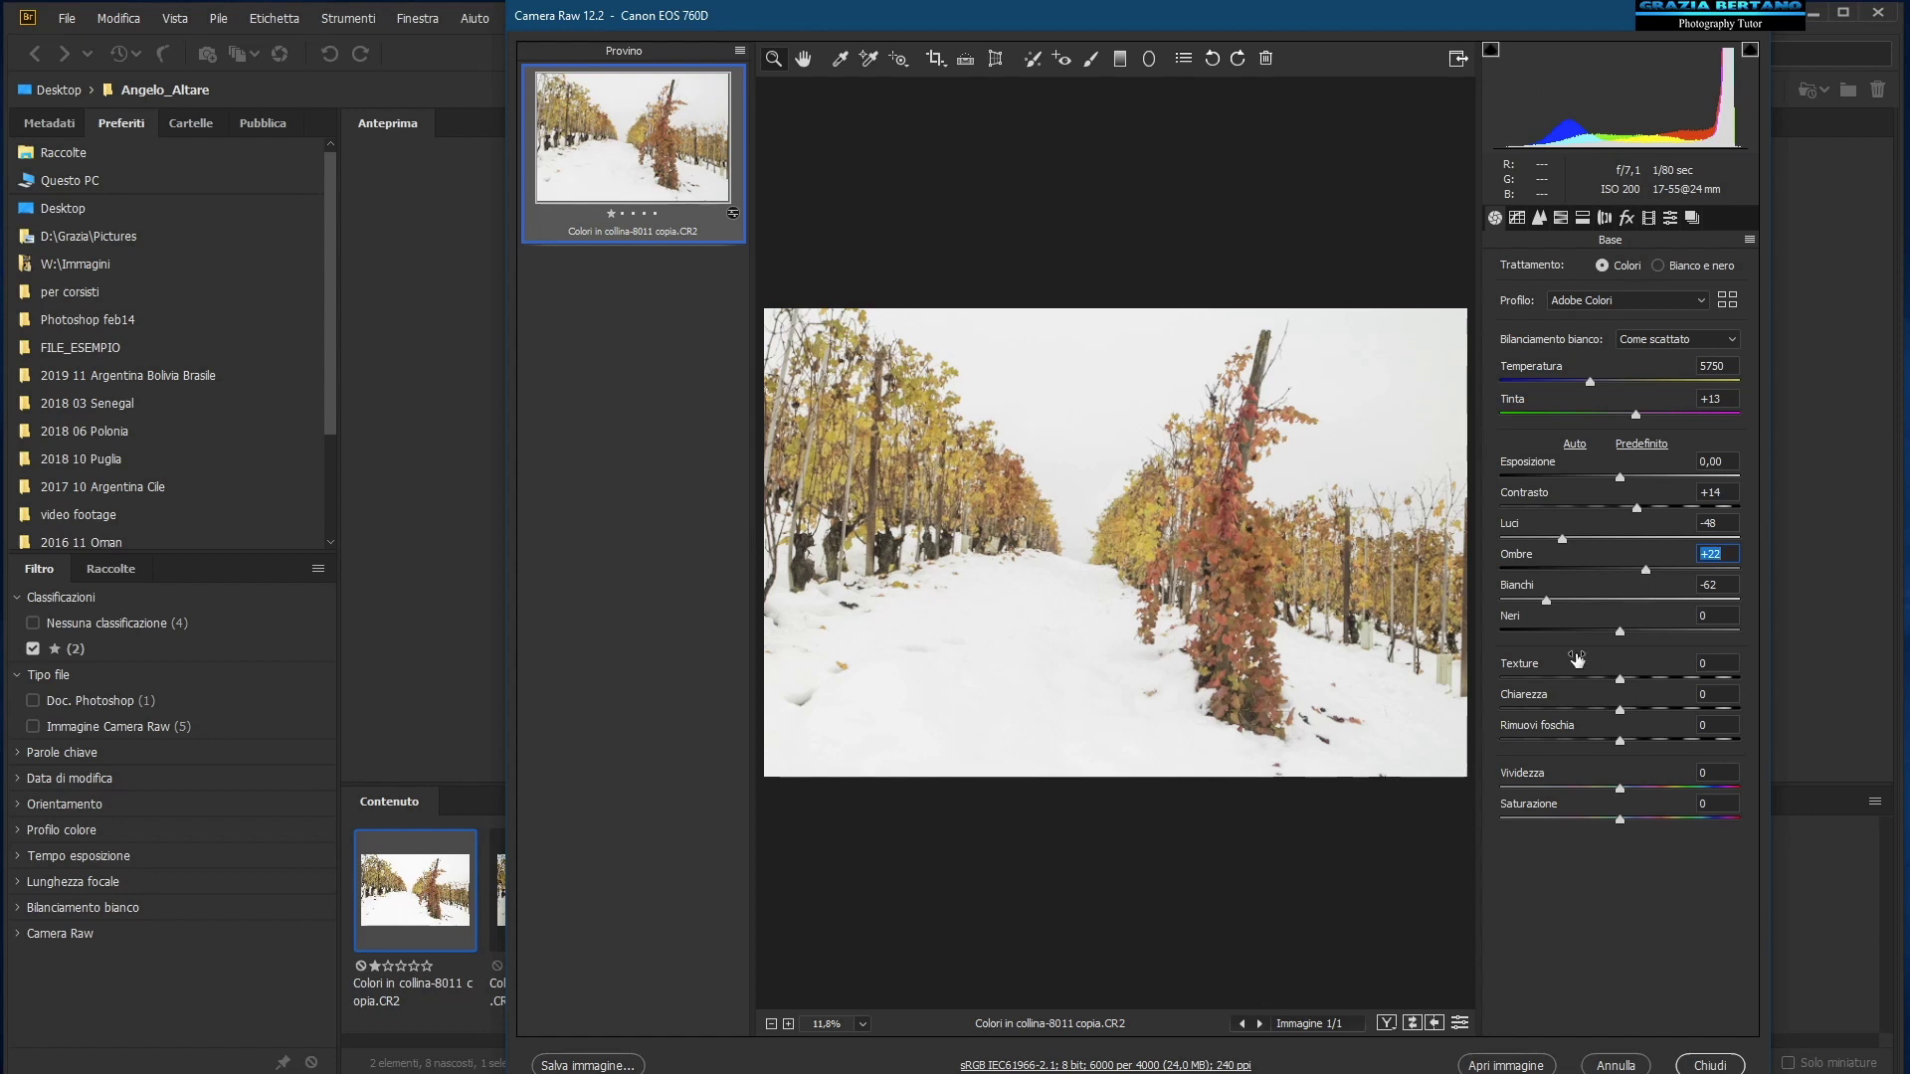
Step: Set Blacks -23, Texture +25, Dehaze +33 and Vibrance +18, comparing with Dehaze reset
left_click_drag(1620, 630, 1594, 631)
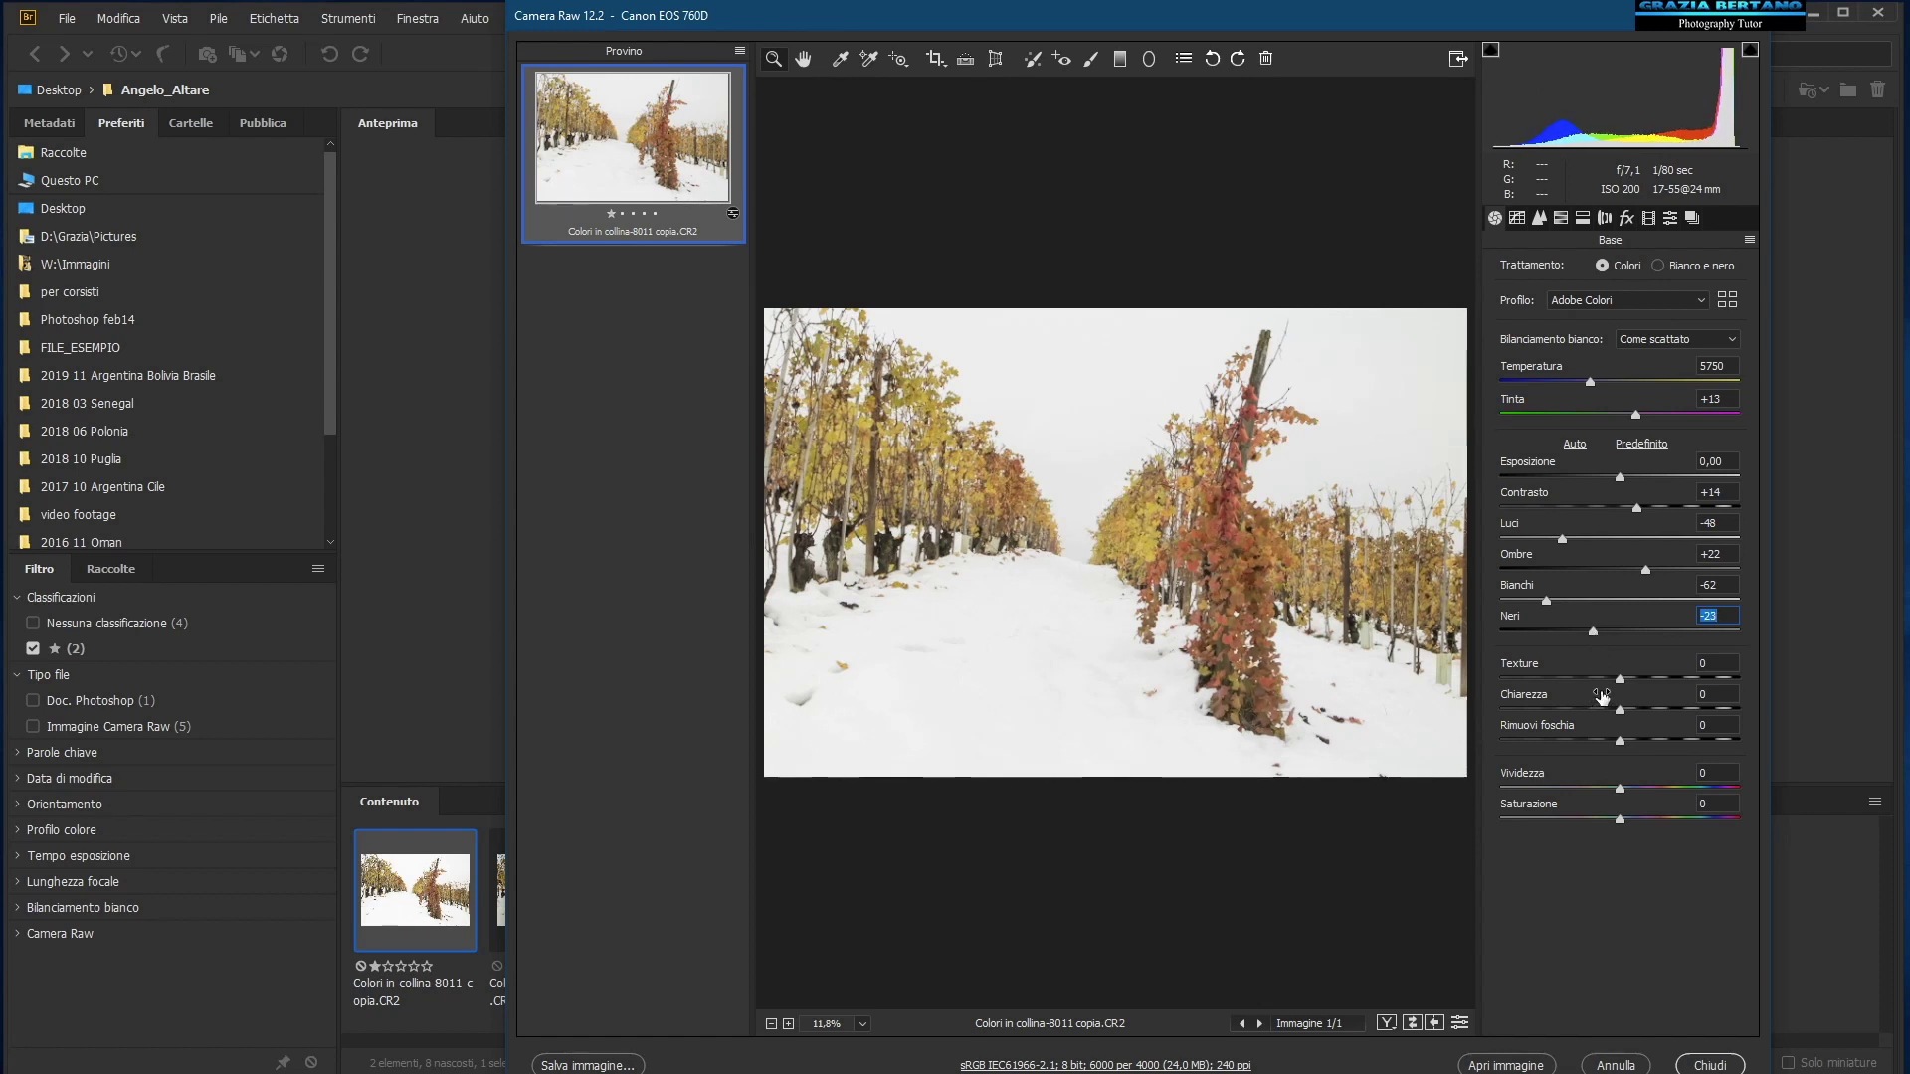
left_click_drag(1619, 676, 1651, 678)
left_click_drag(1619, 741, 1661, 740)
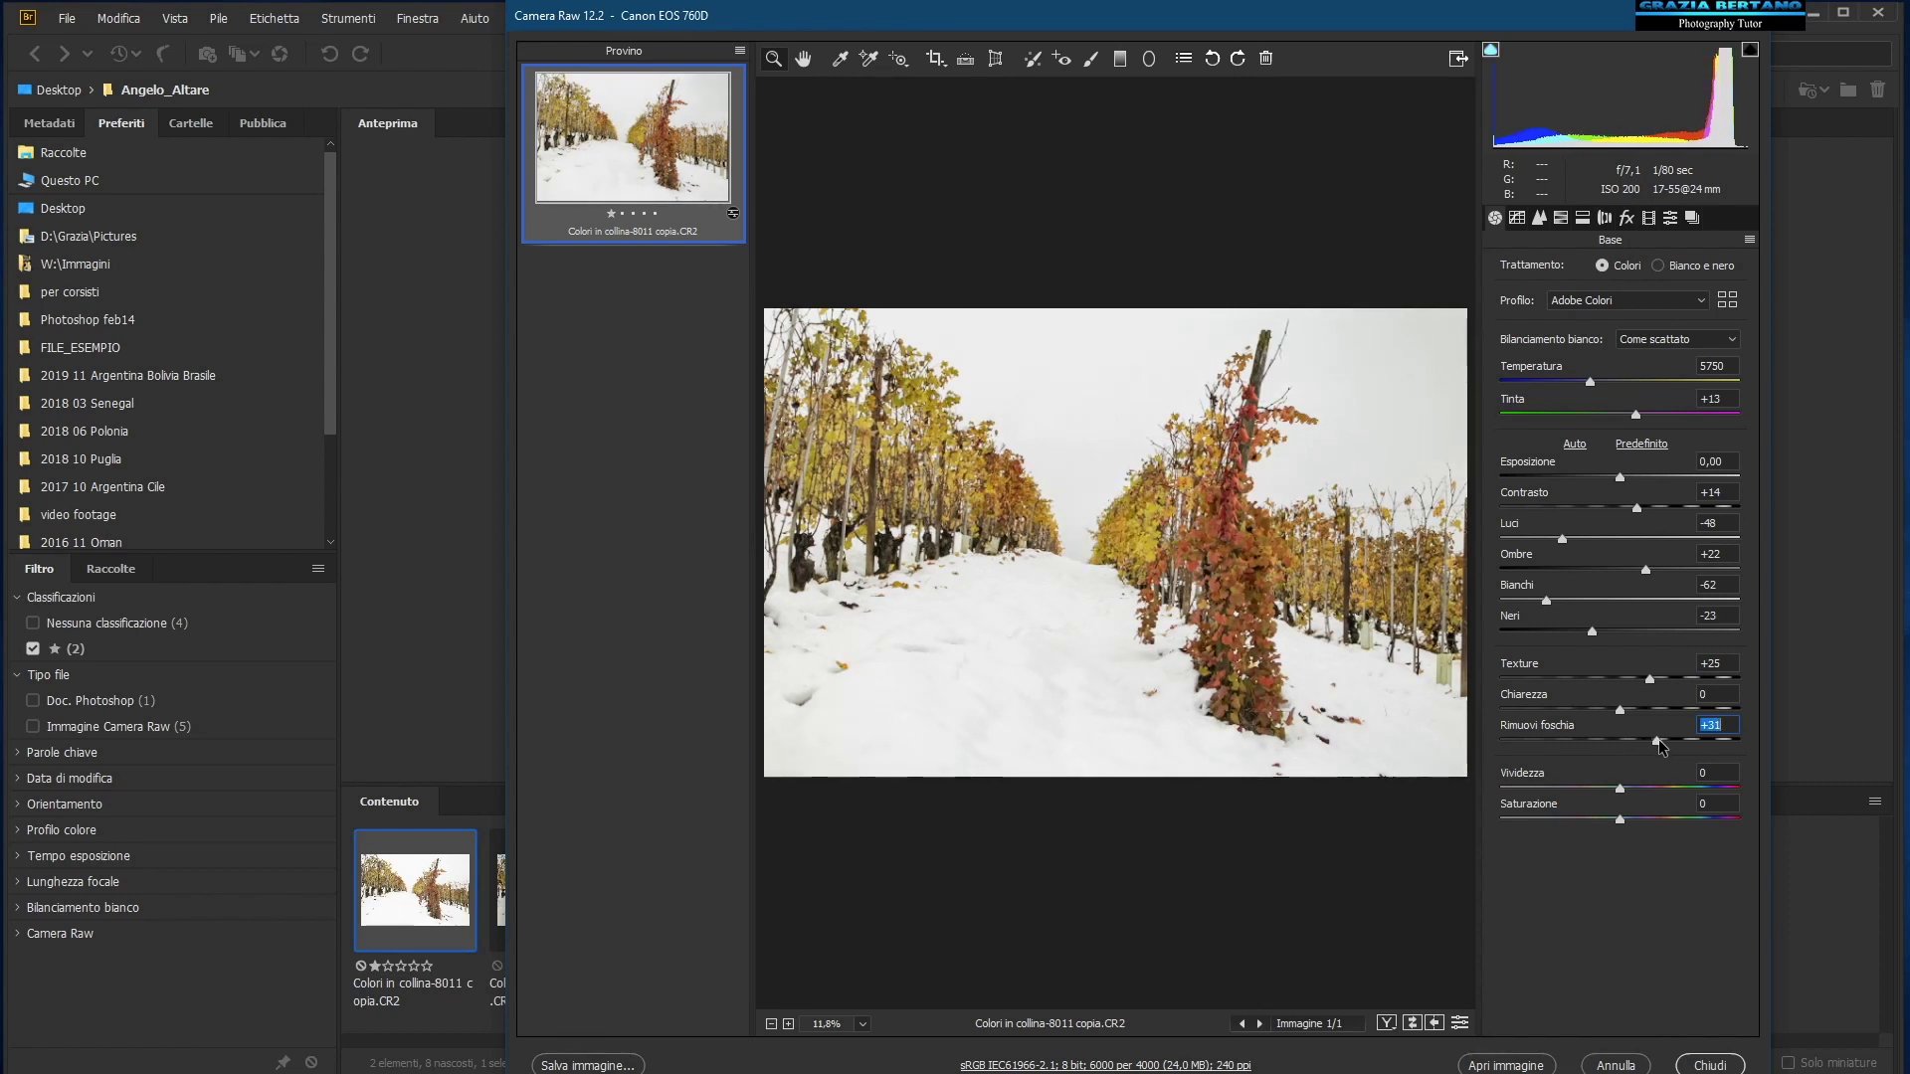
double_click(1658, 740)
left_click_drag(1622, 741, 1659, 741)
left_click_drag(1620, 792, 1636, 796)
Step: Add shadow, midtone and highlight points to the Point tone curve, raising the highlight point
left_click(1517, 219)
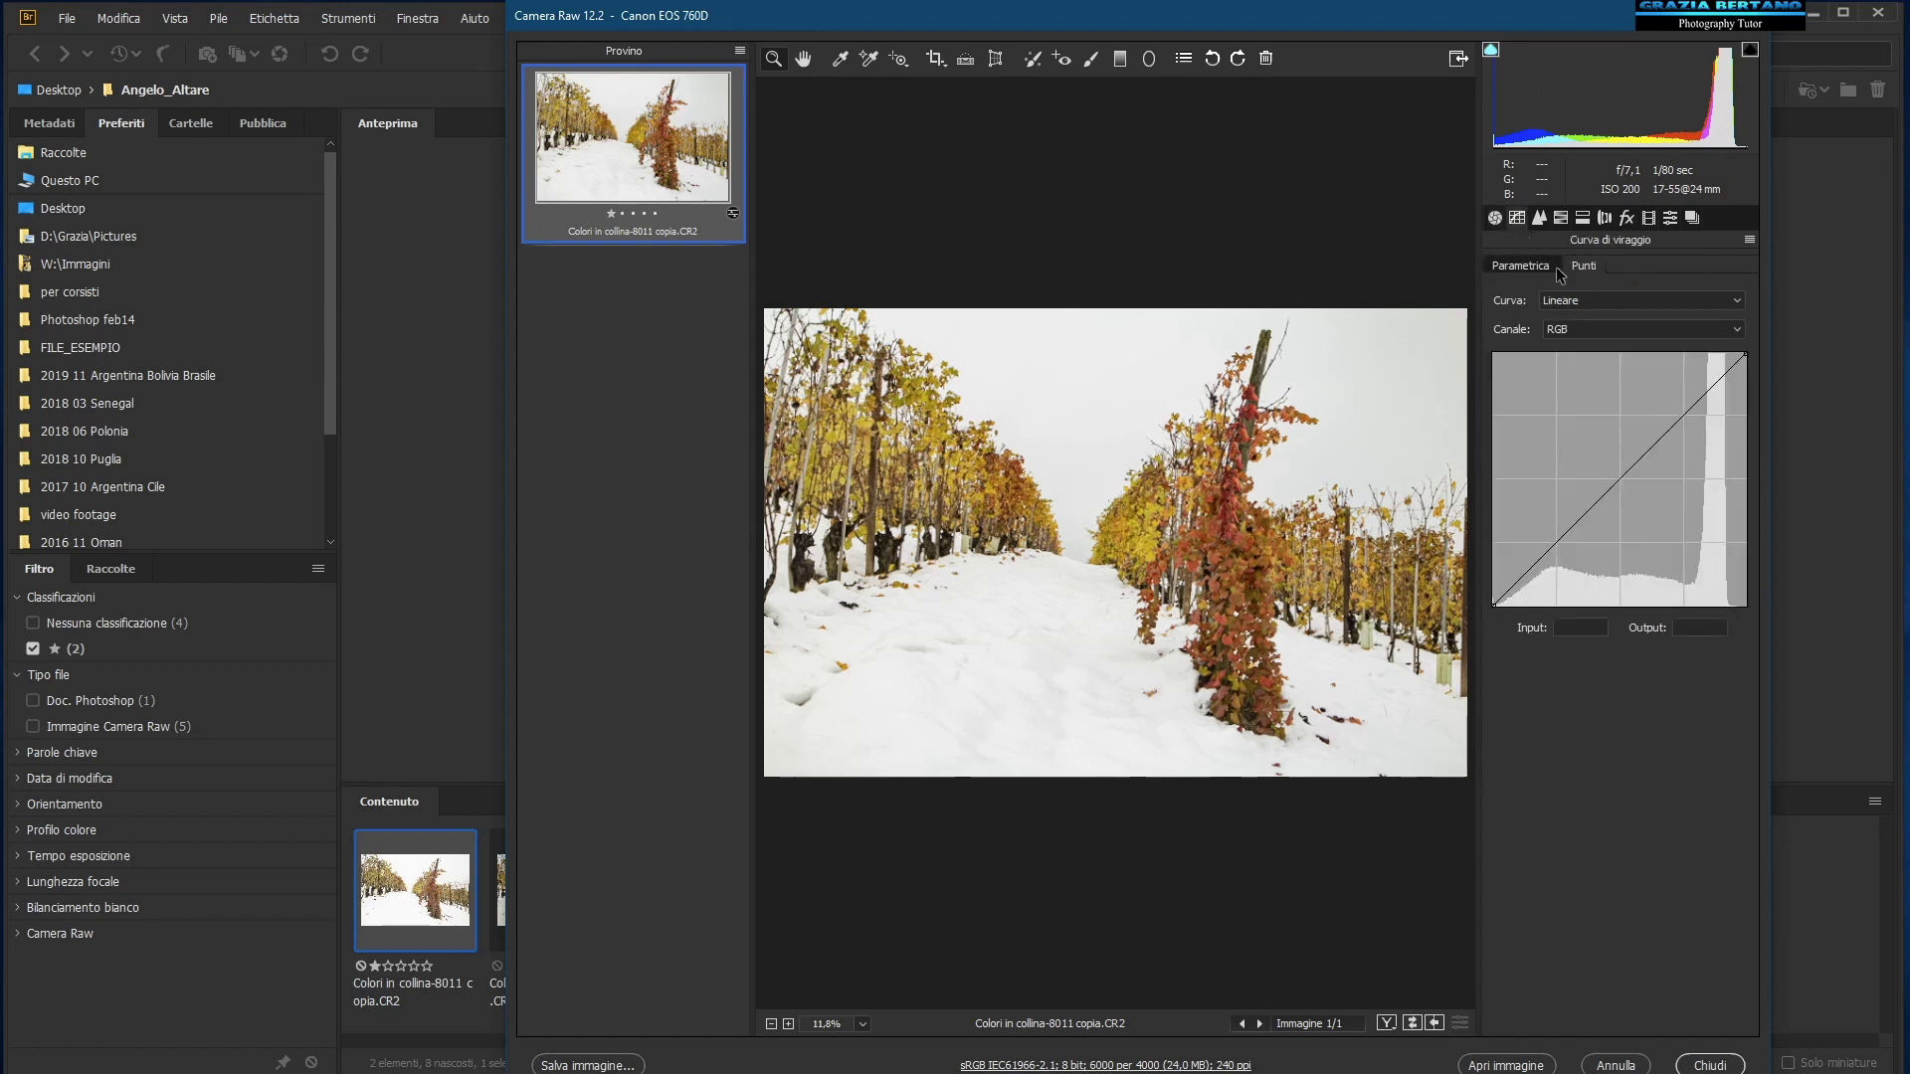
left_click(1621, 477)
left_click(1550, 553)
left_click(1685, 406)
left_click_drag(1685, 406, 1697, 394)
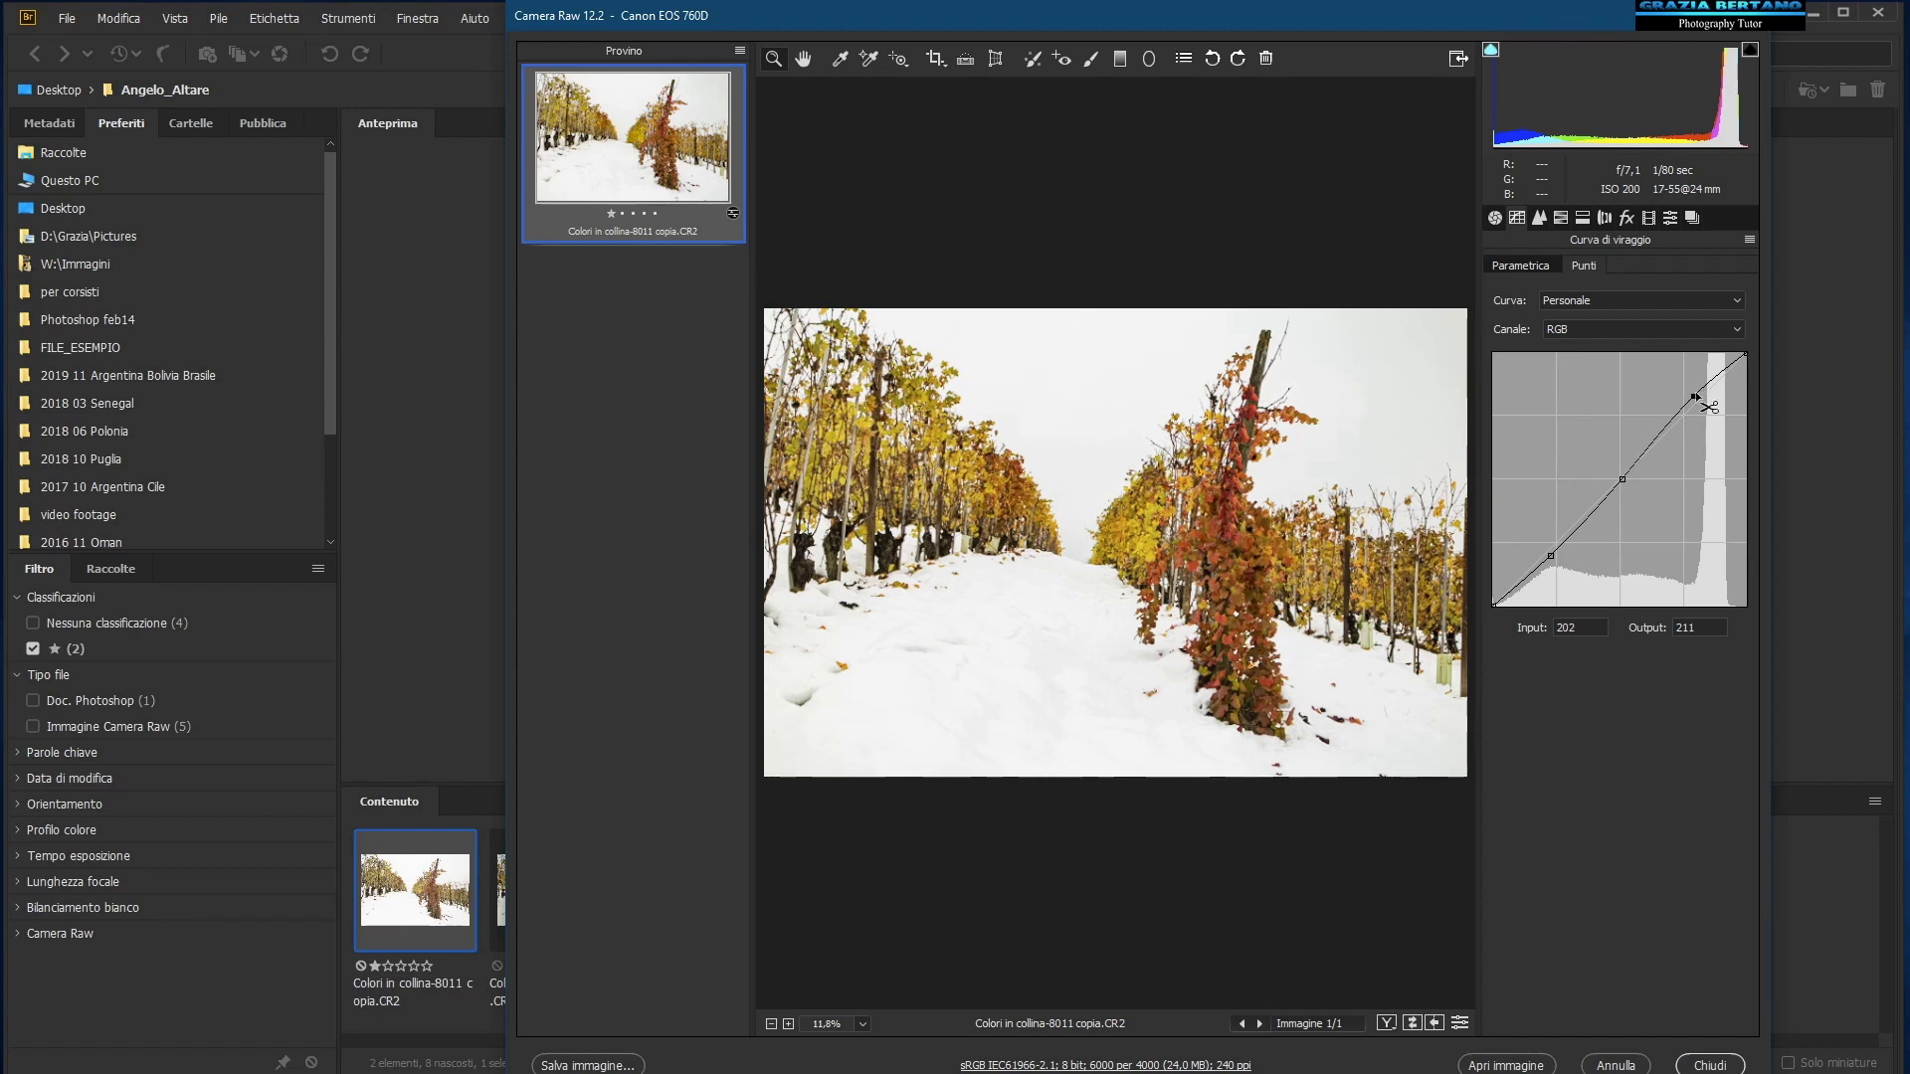
left_click(1695, 391, "ctrl+alt")
key("ctrl+alt+p")
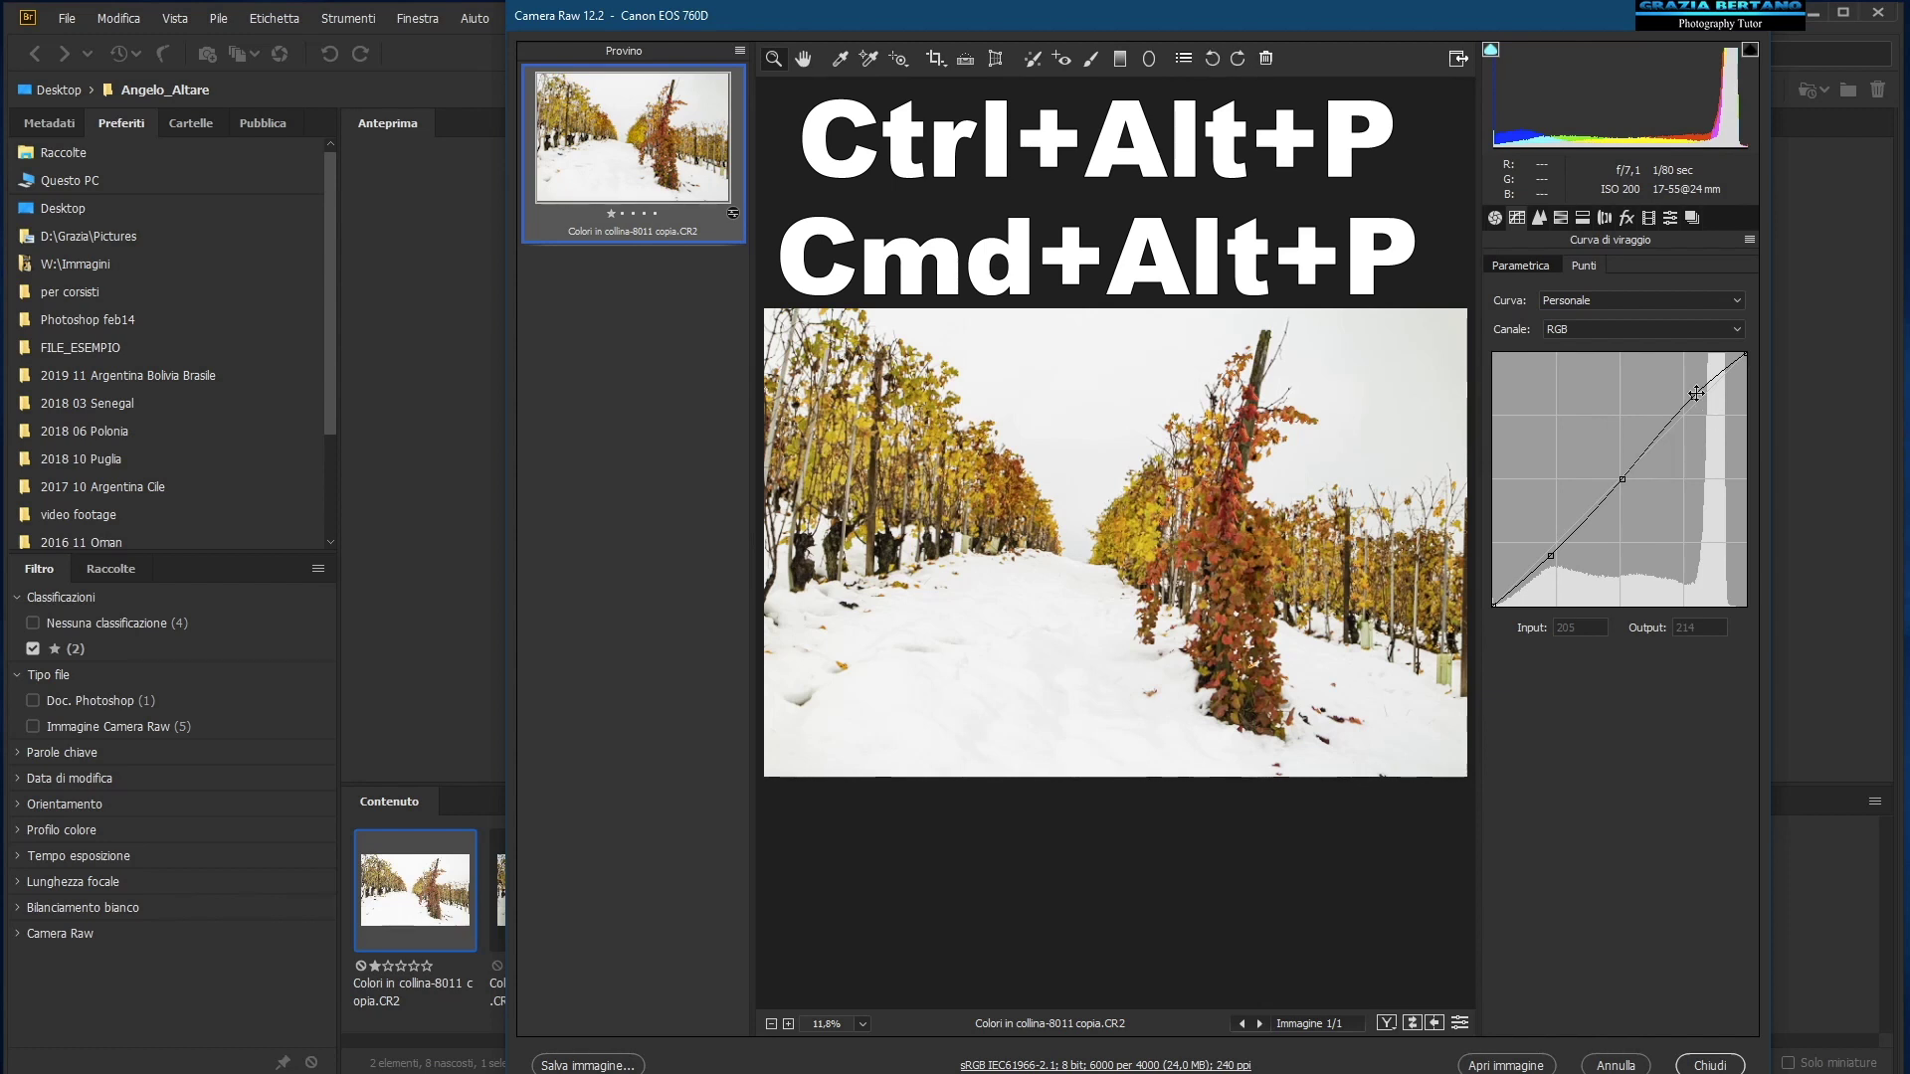
Step: Raise the Reds and Yellows saturation in HSL Adjustments
left_click(1561, 220)
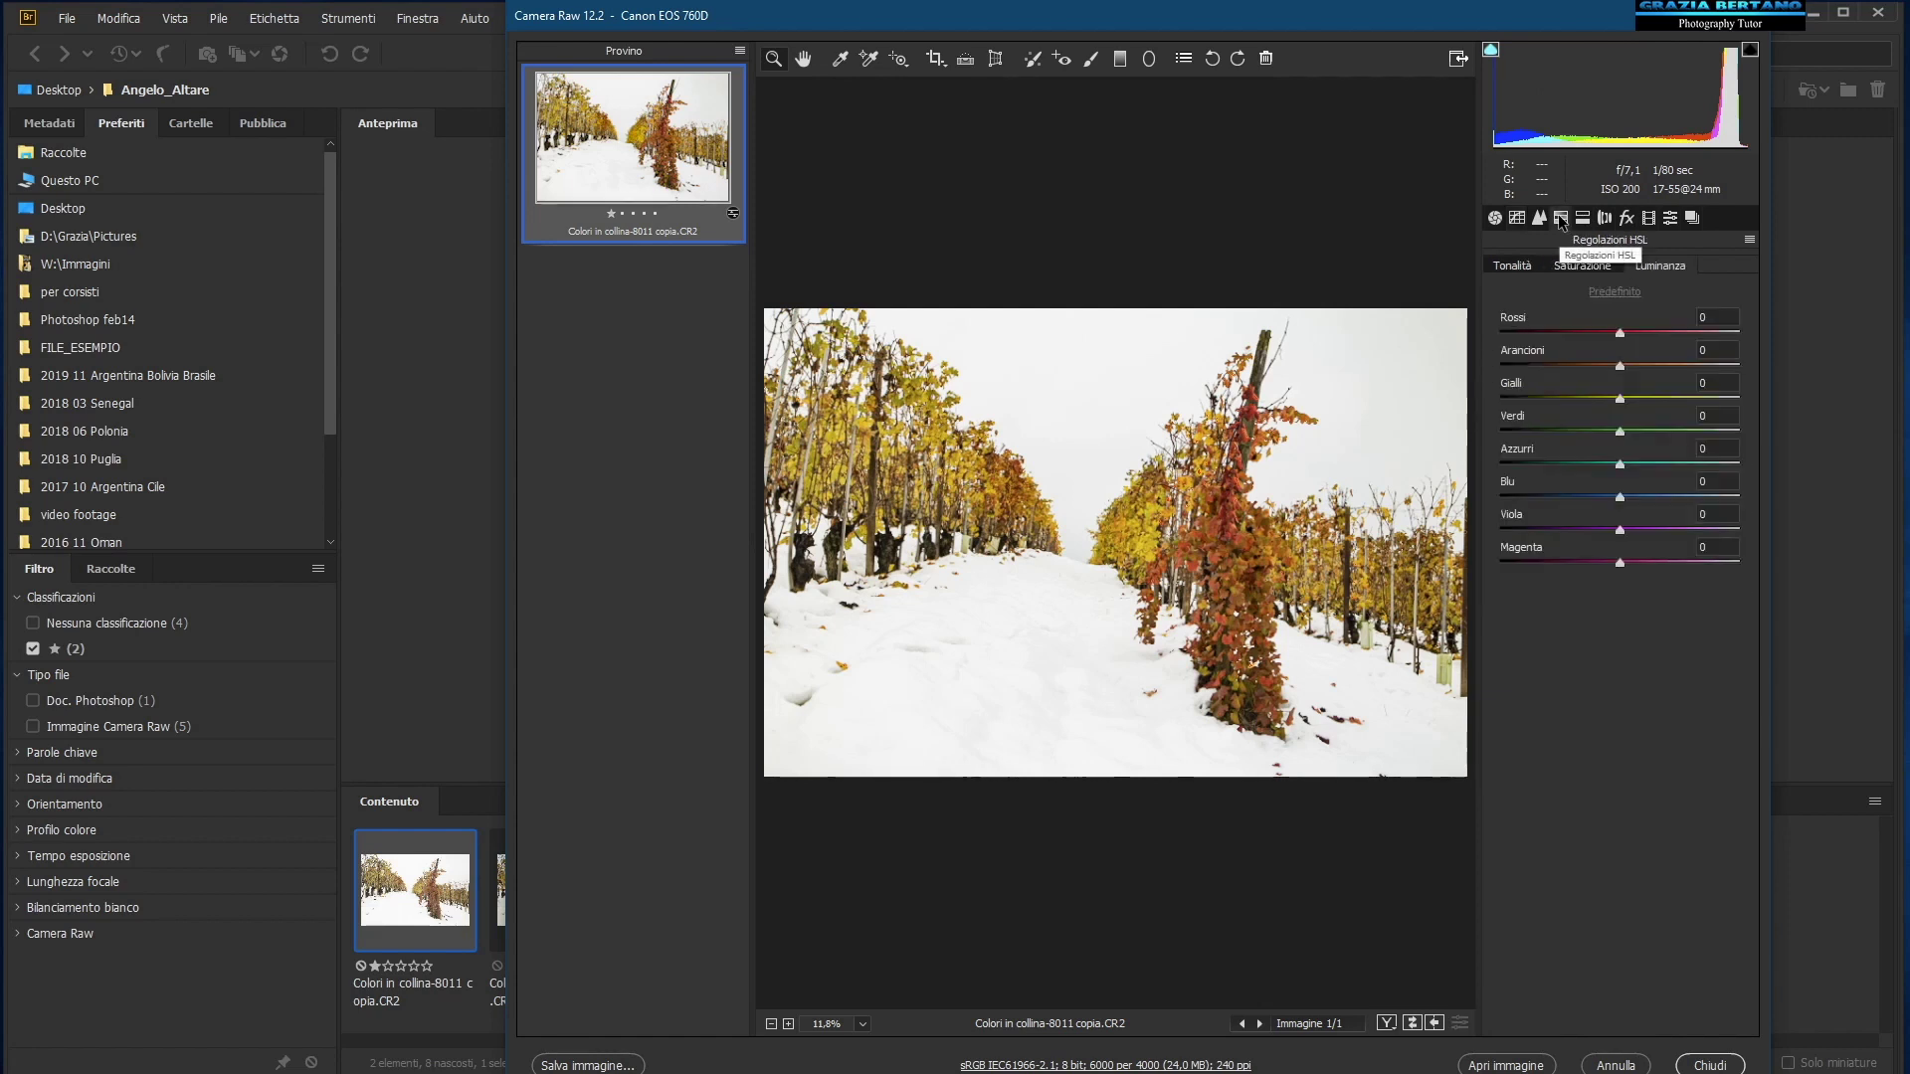
left_click(1583, 267)
mouse_move(1620, 333)
left_mouse_down()
mouse_move(1653, 336)
mouse_move(1626, 398)
mouse_move(1647, 398)
left_mouse_up()
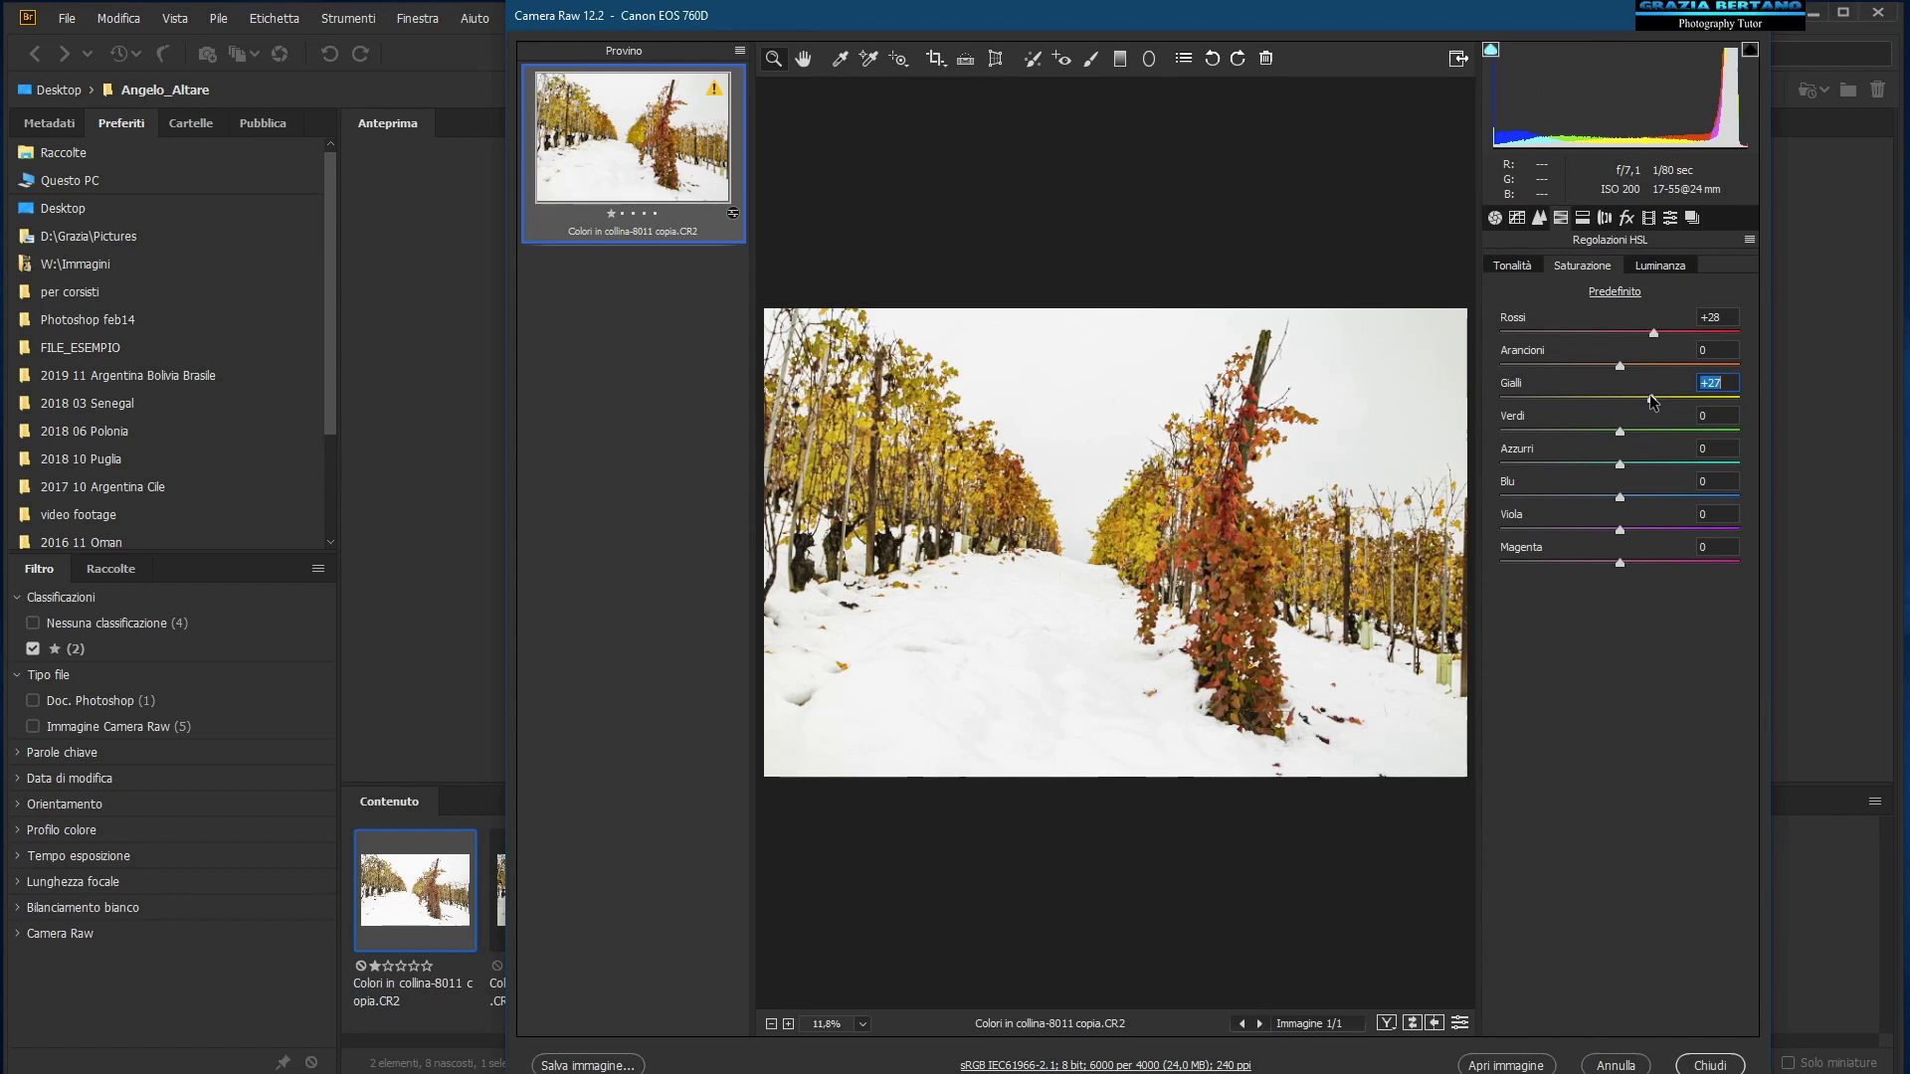
left_click_drag(1638, 398, 1645, 330)
left_click_drag(1646, 338, 1648, 338)
Step: Set Reds luminance +18 and Yellows luminance -18
left_click(1658, 269)
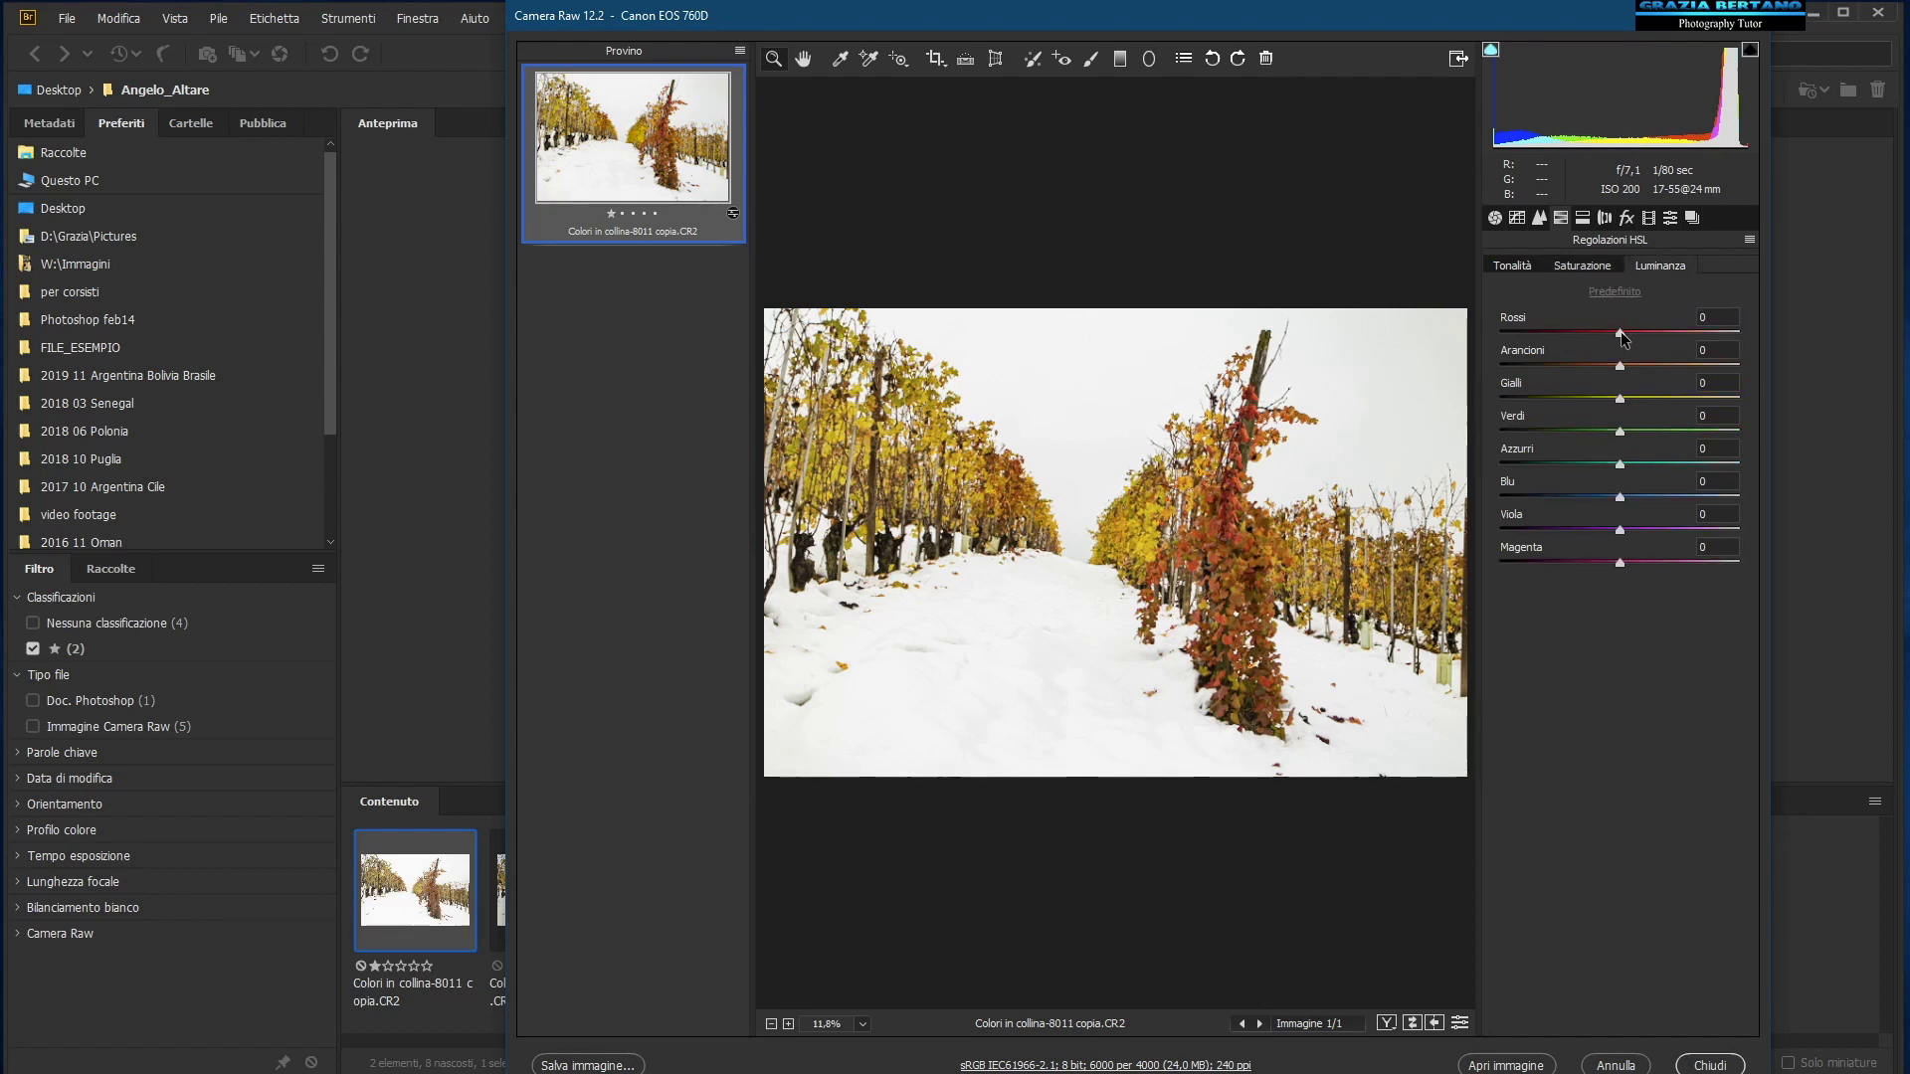
left_click_drag(1621, 334, 1639, 335)
left_click(1621, 400)
left_click_drag(1621, 402, 1605, 402)
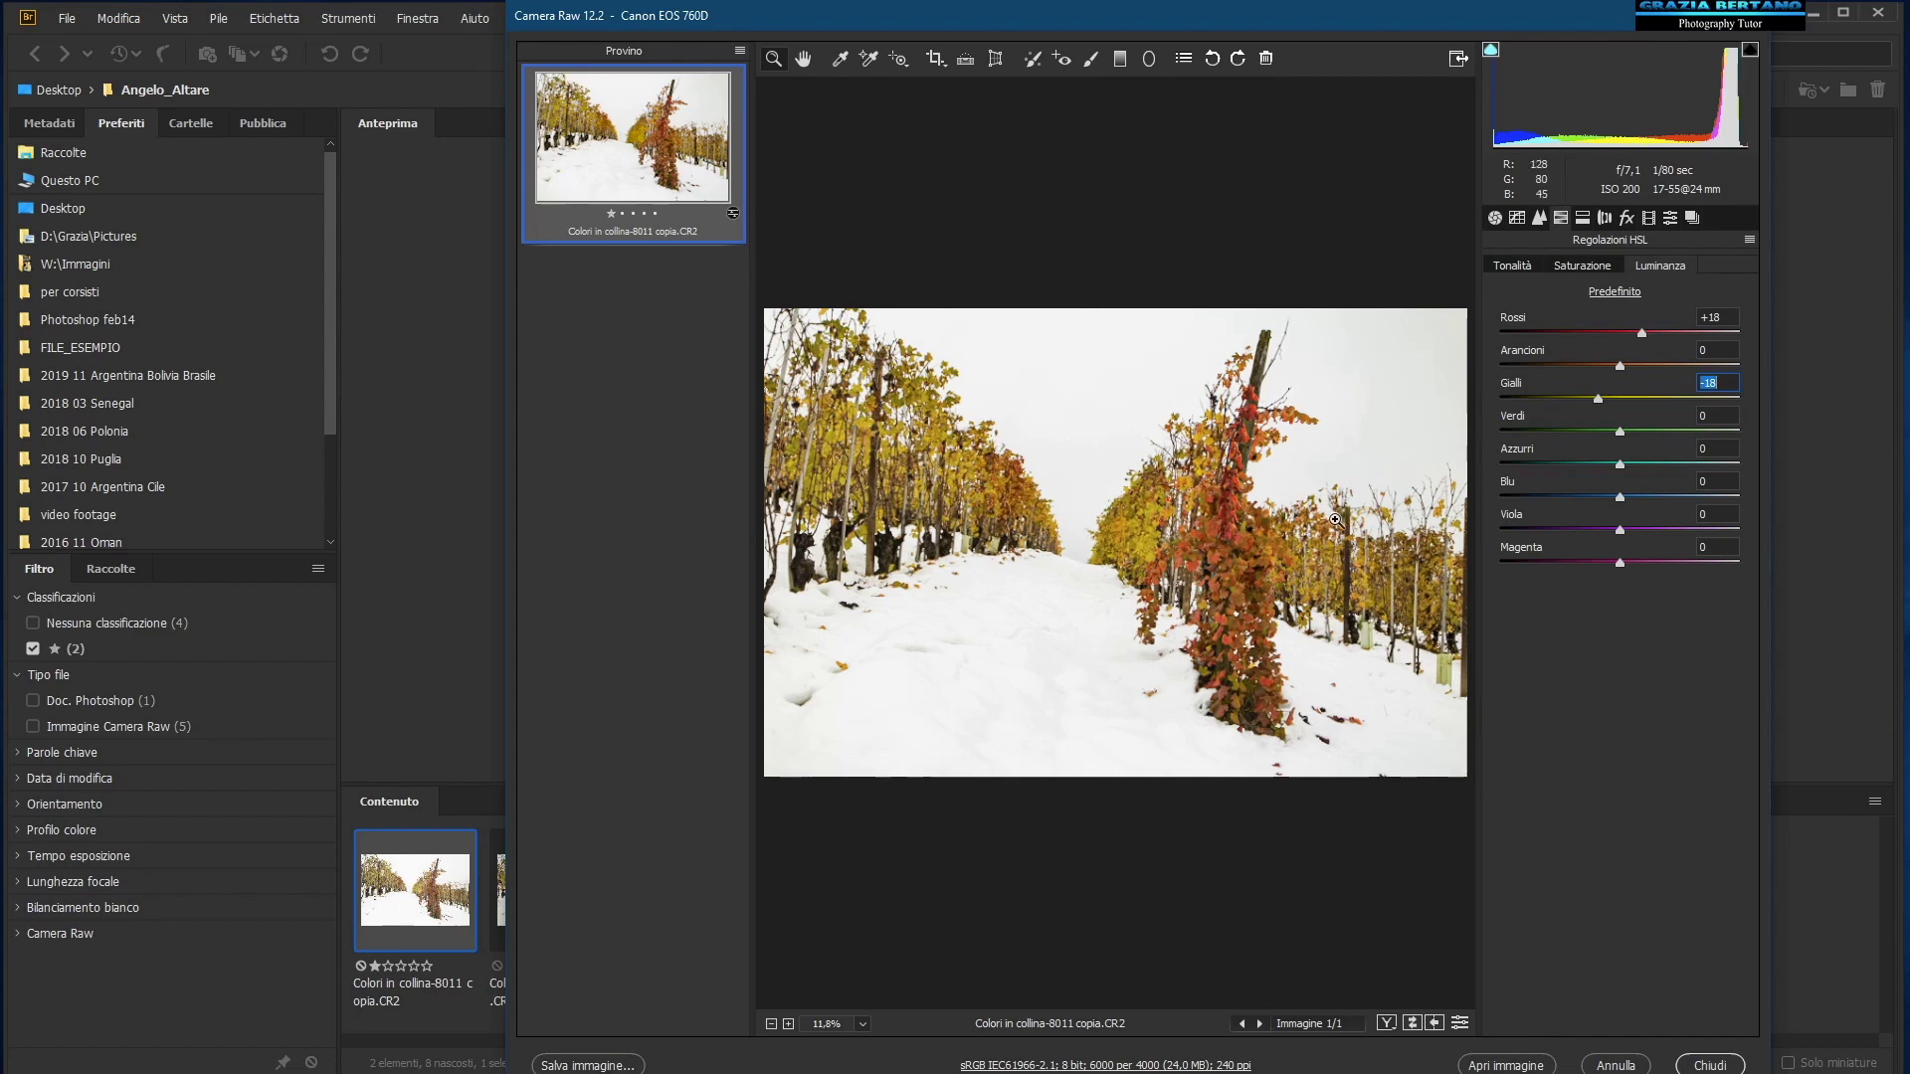
key("p")
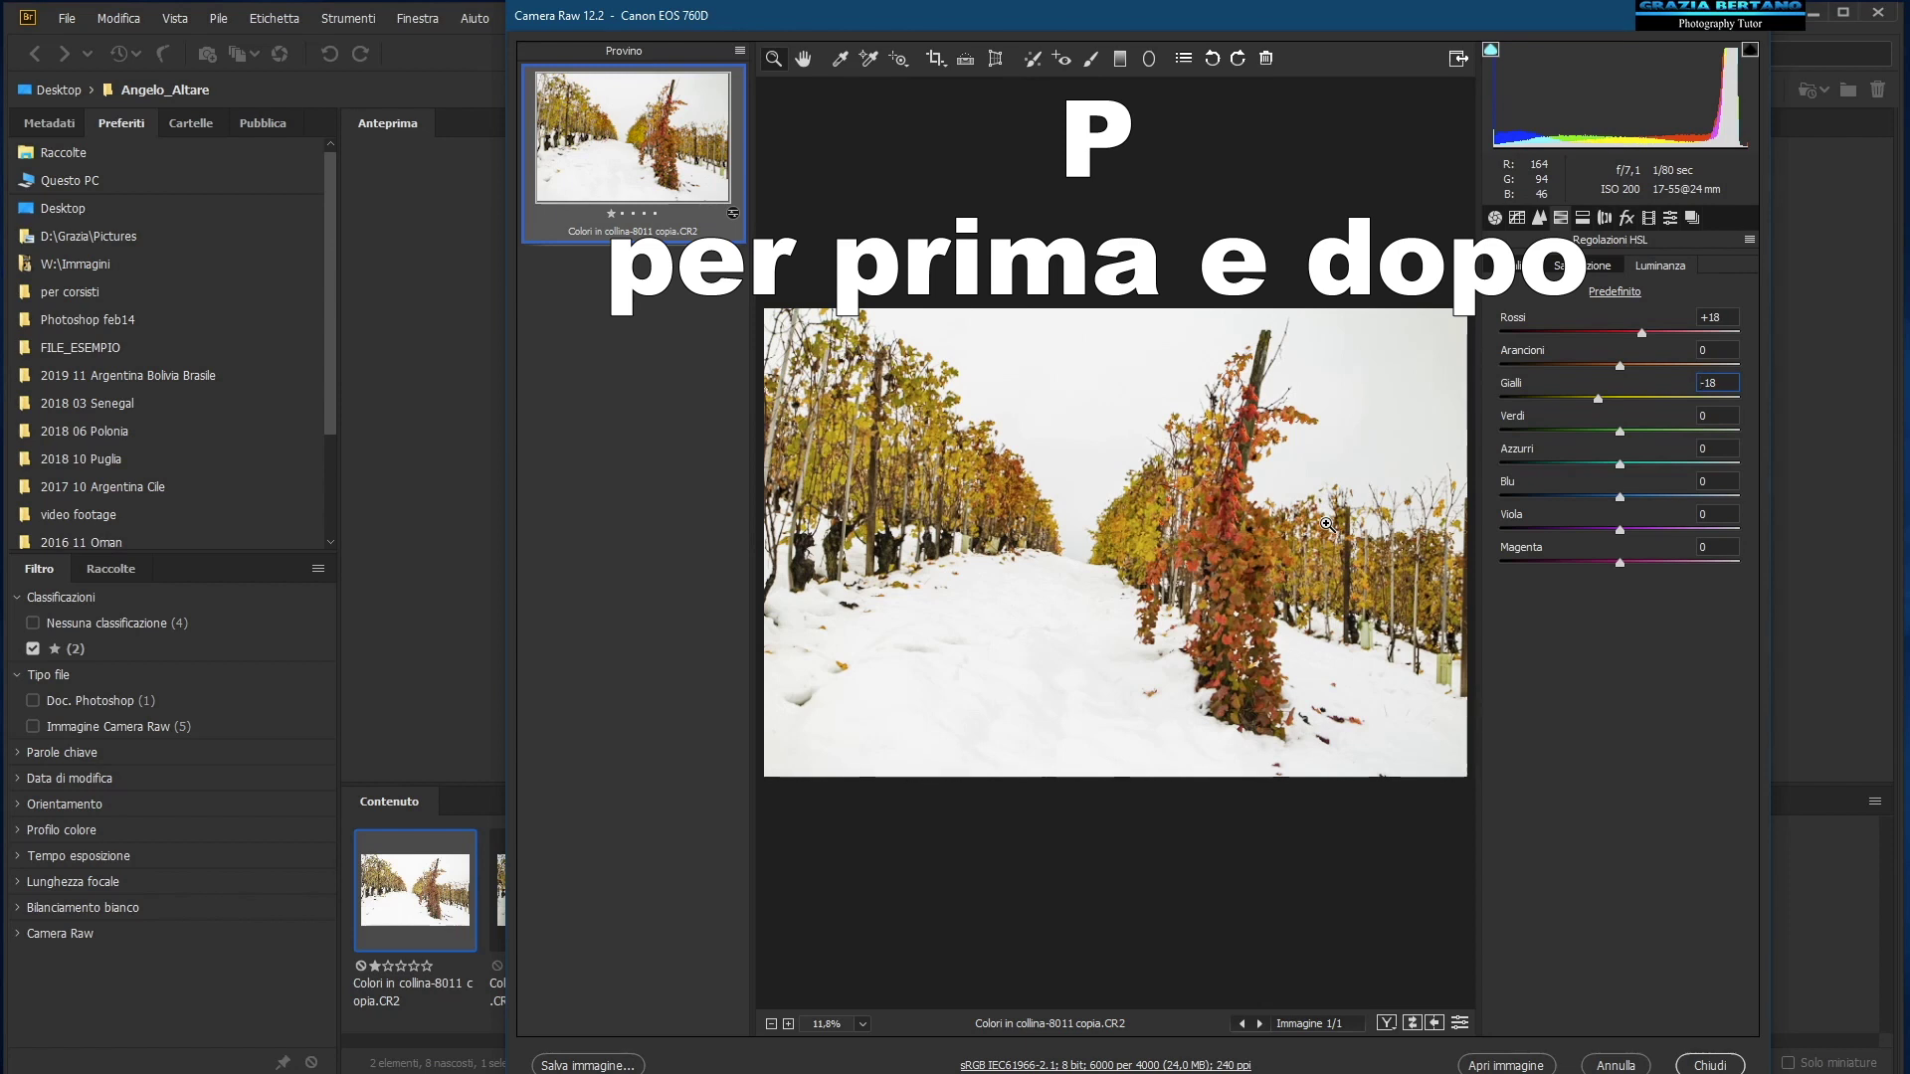
key("p")
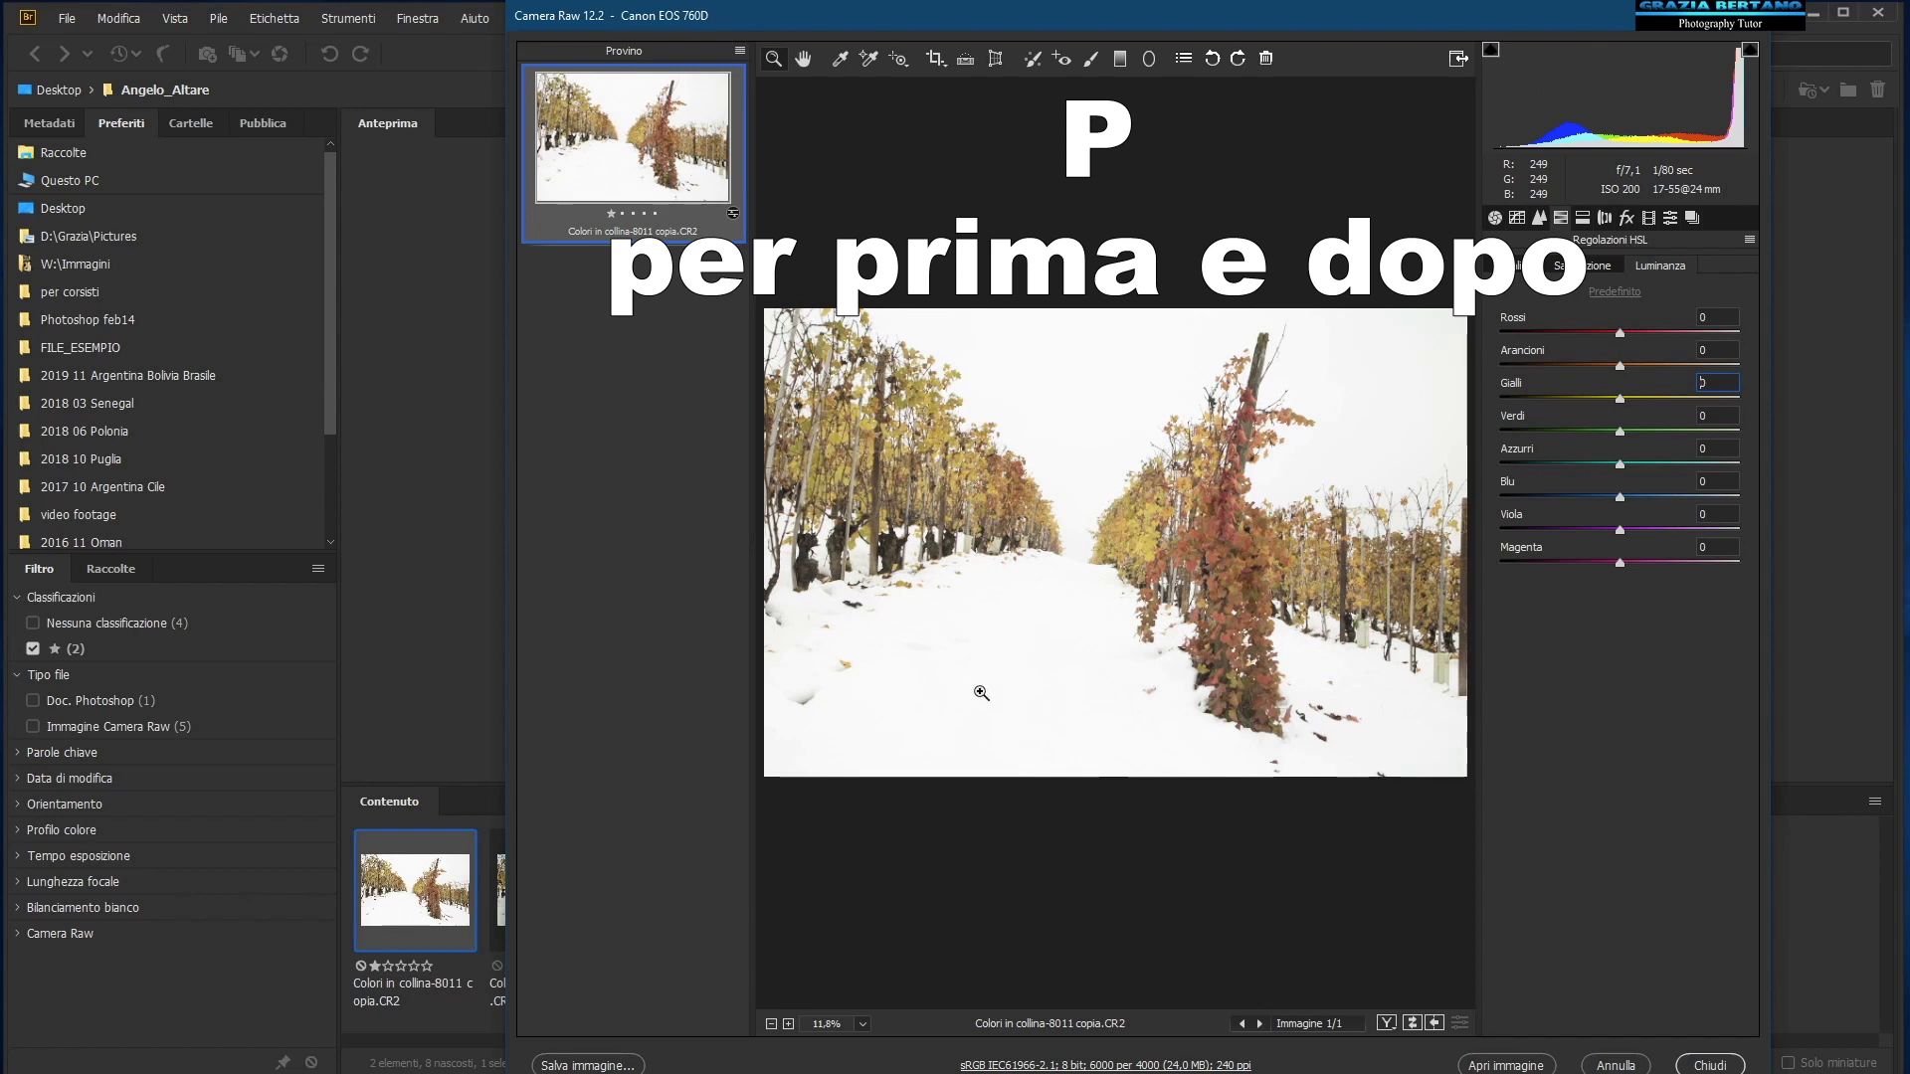
key("p")
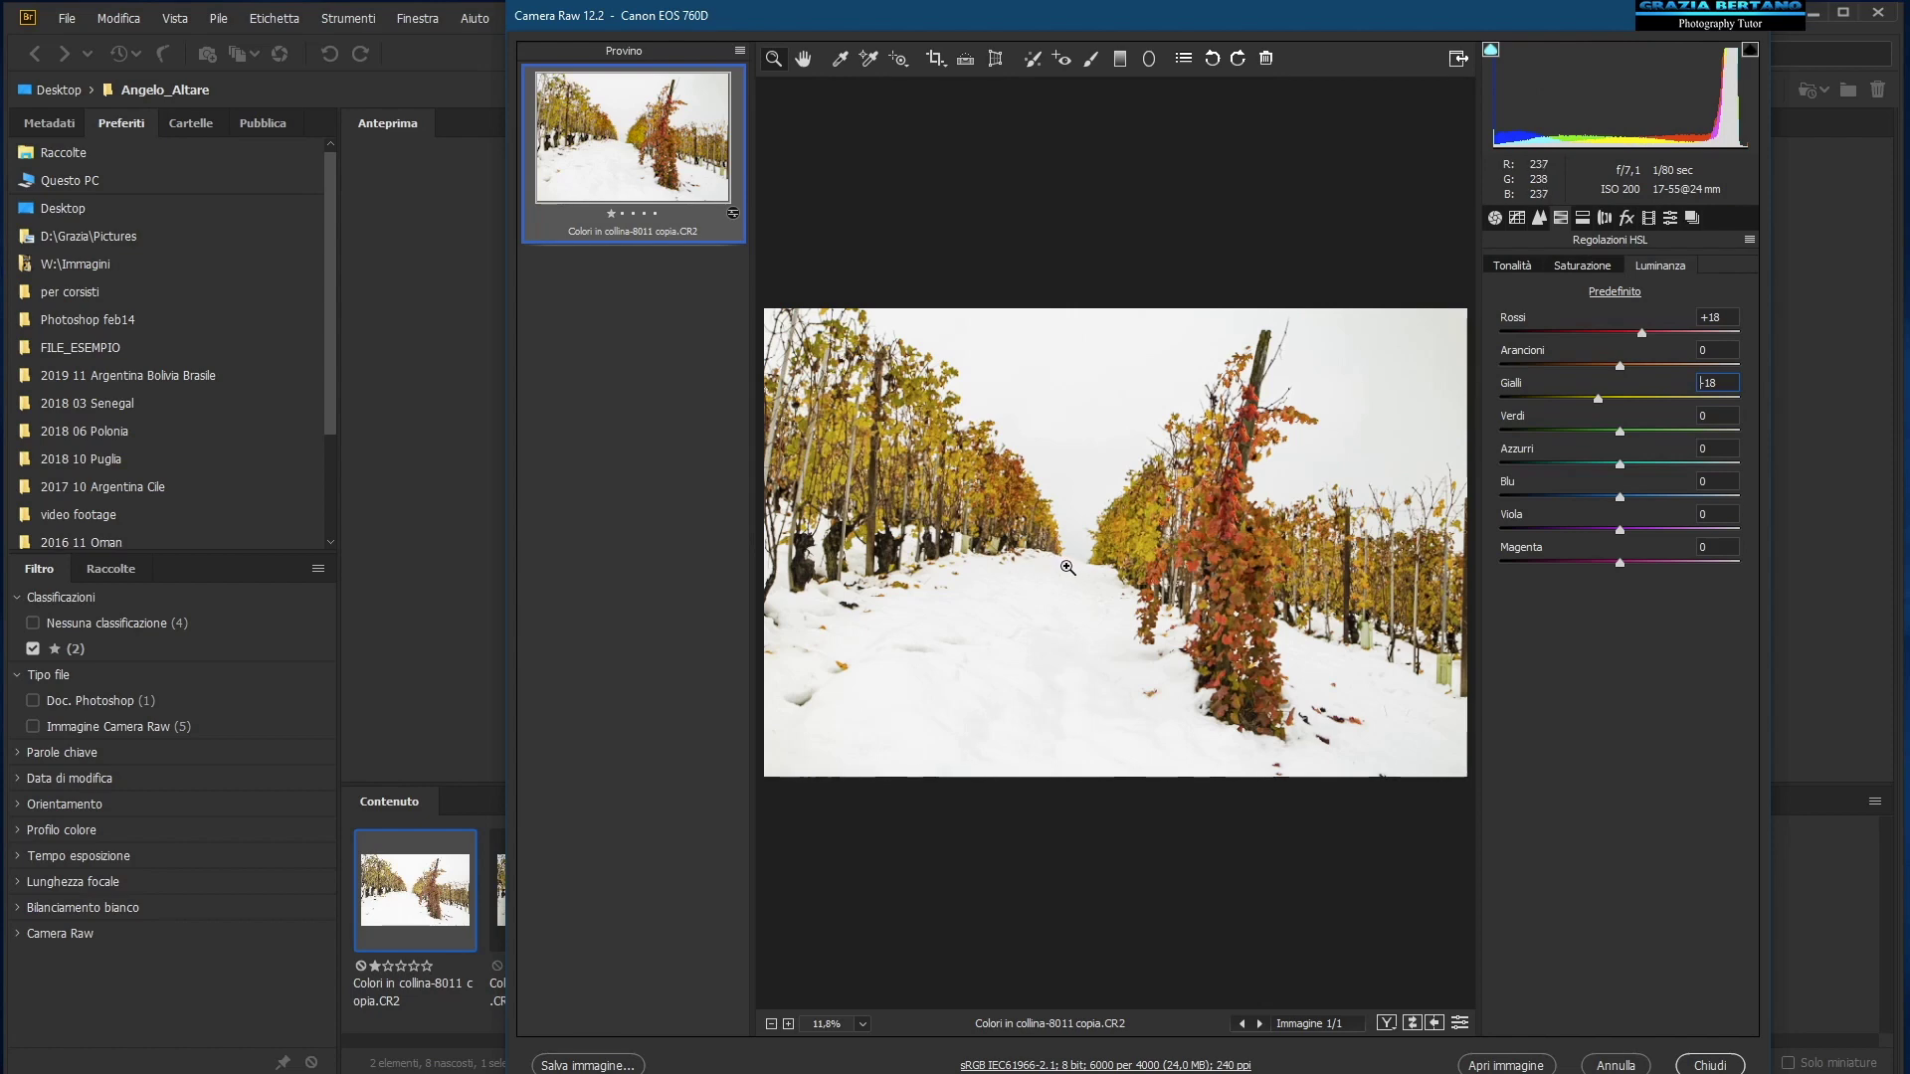
left_click(1110, 422)
Step: Zoom to 33.3% on the red vine and sky, then select the Spot Removal tool
left_click(1110, 422)
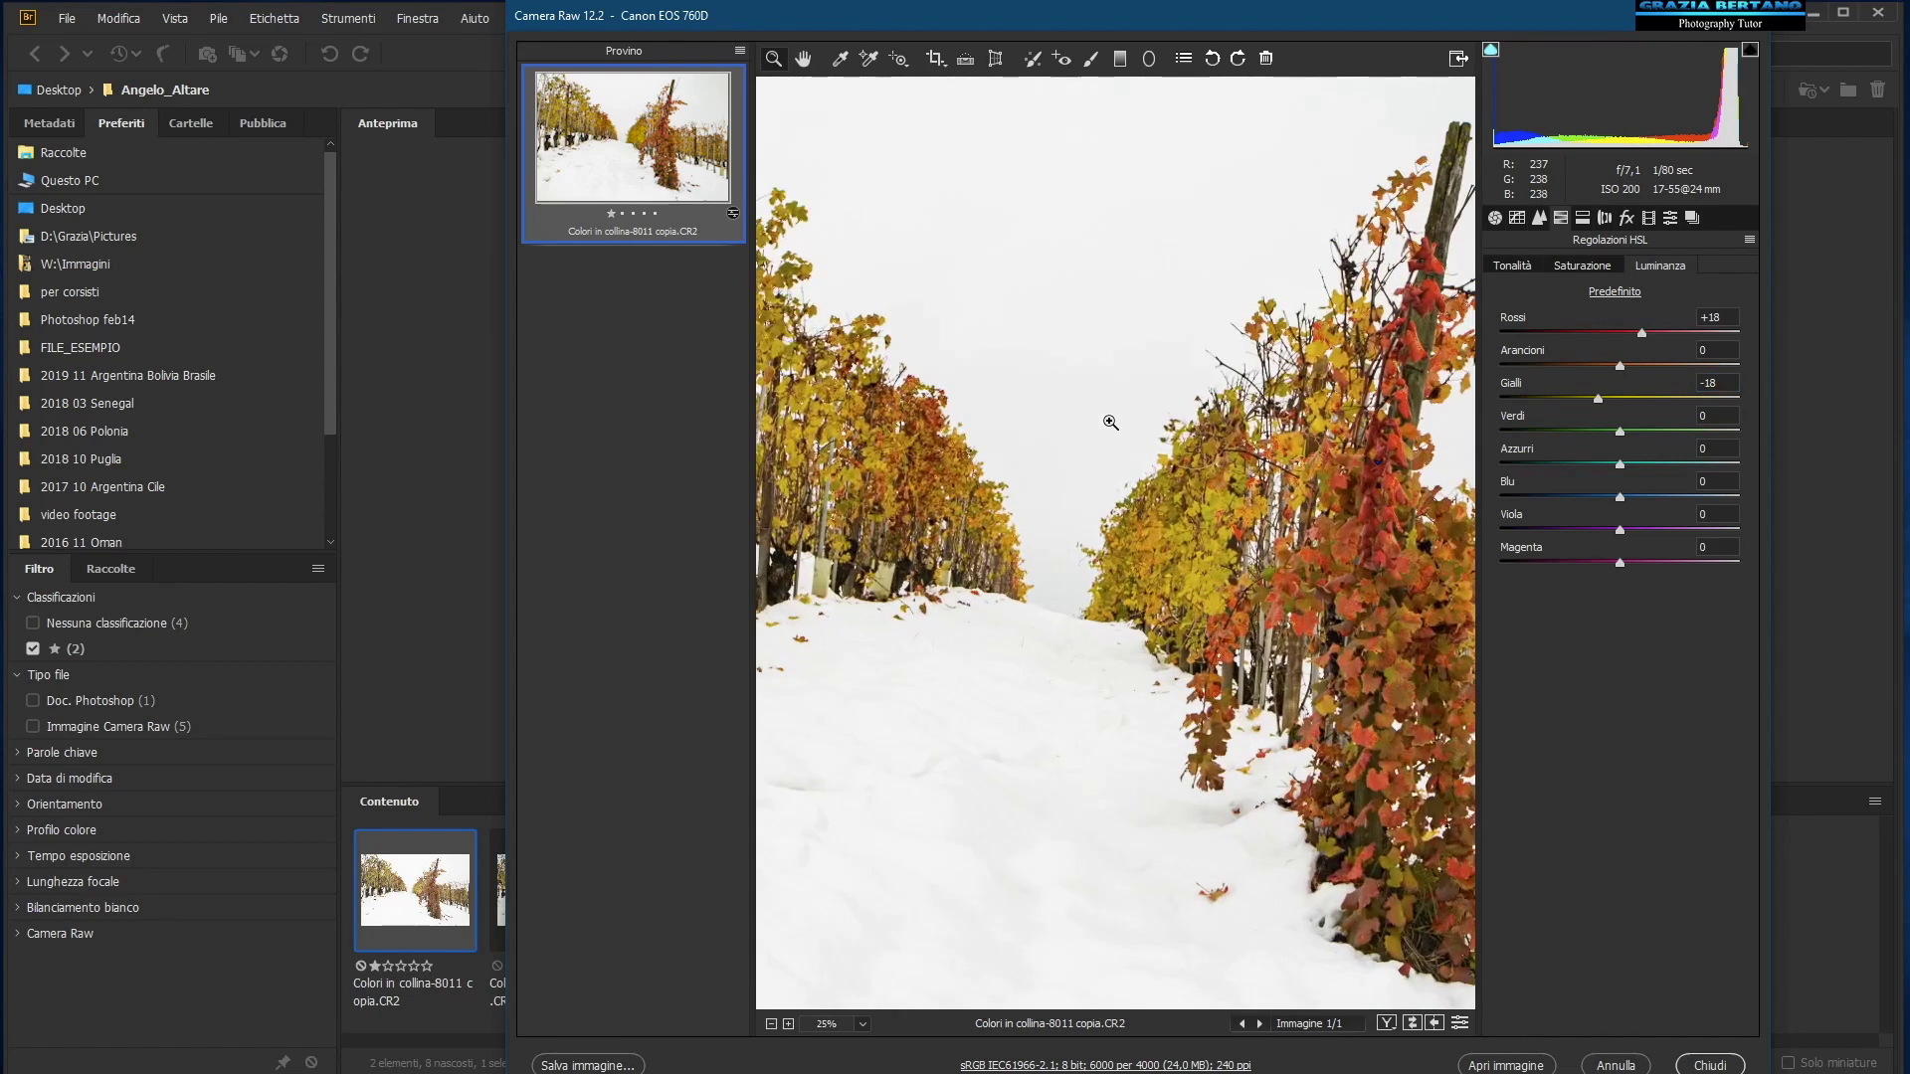
left_click(1110, 421)
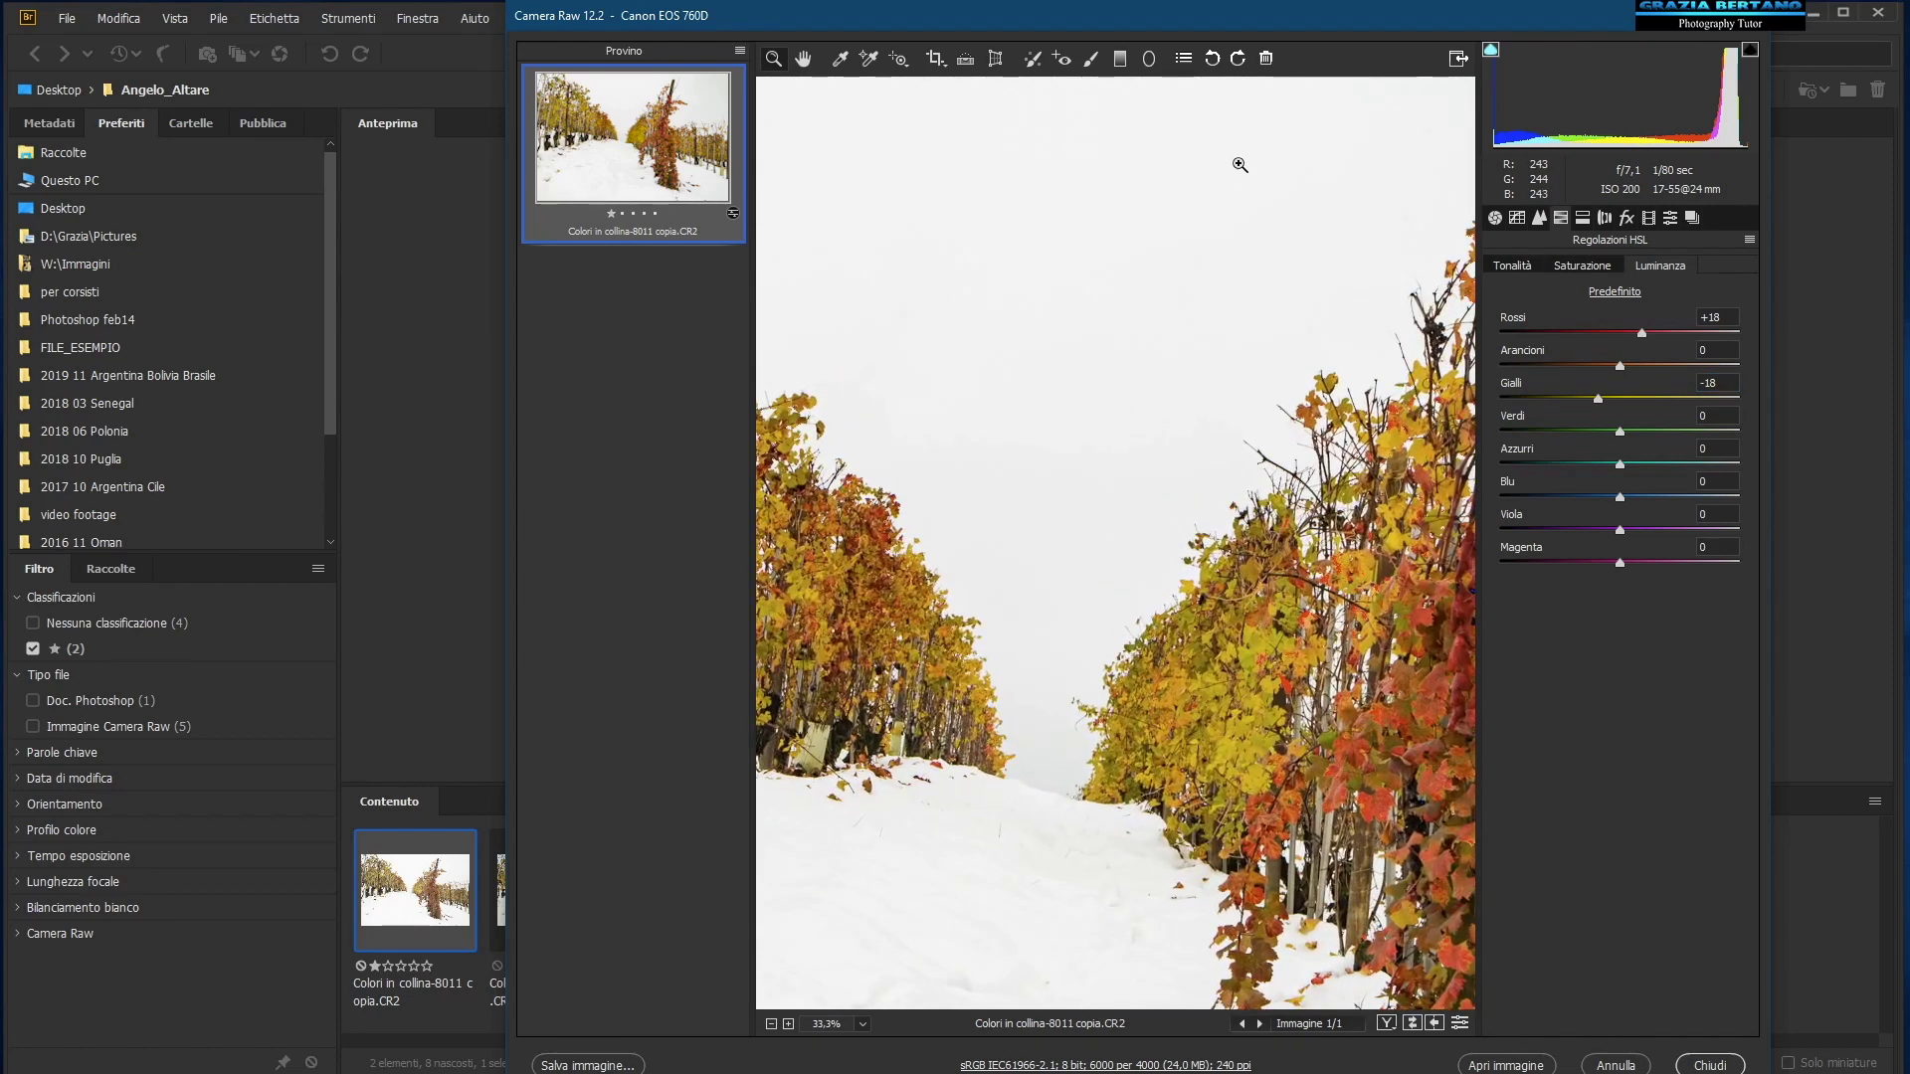
mouse_move(1192, 151)
left_mouse_down()
mouse_move(1151, 332)
mouse_move(988, 362)
mouse_move(1074, 370)
mouse_move(1050, 371)
left_mouse_up()
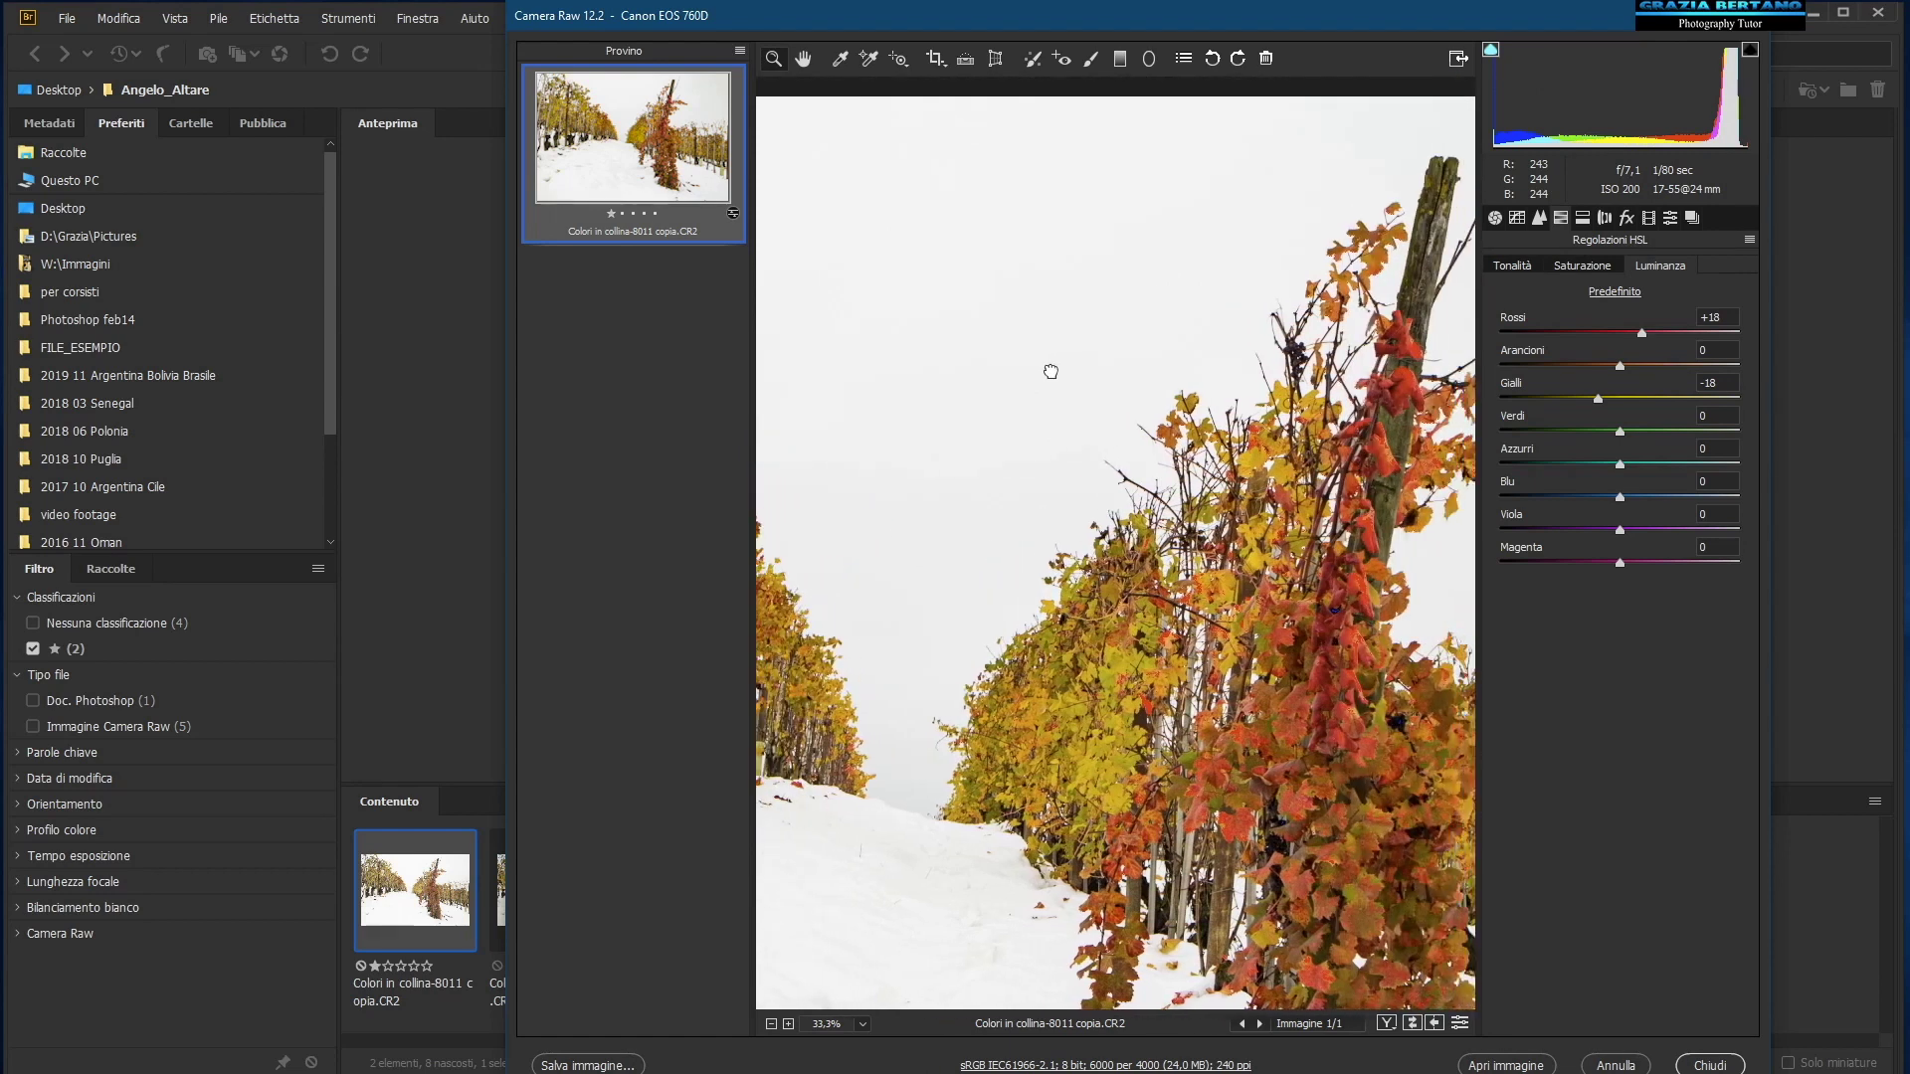
left_click(1031, 63)
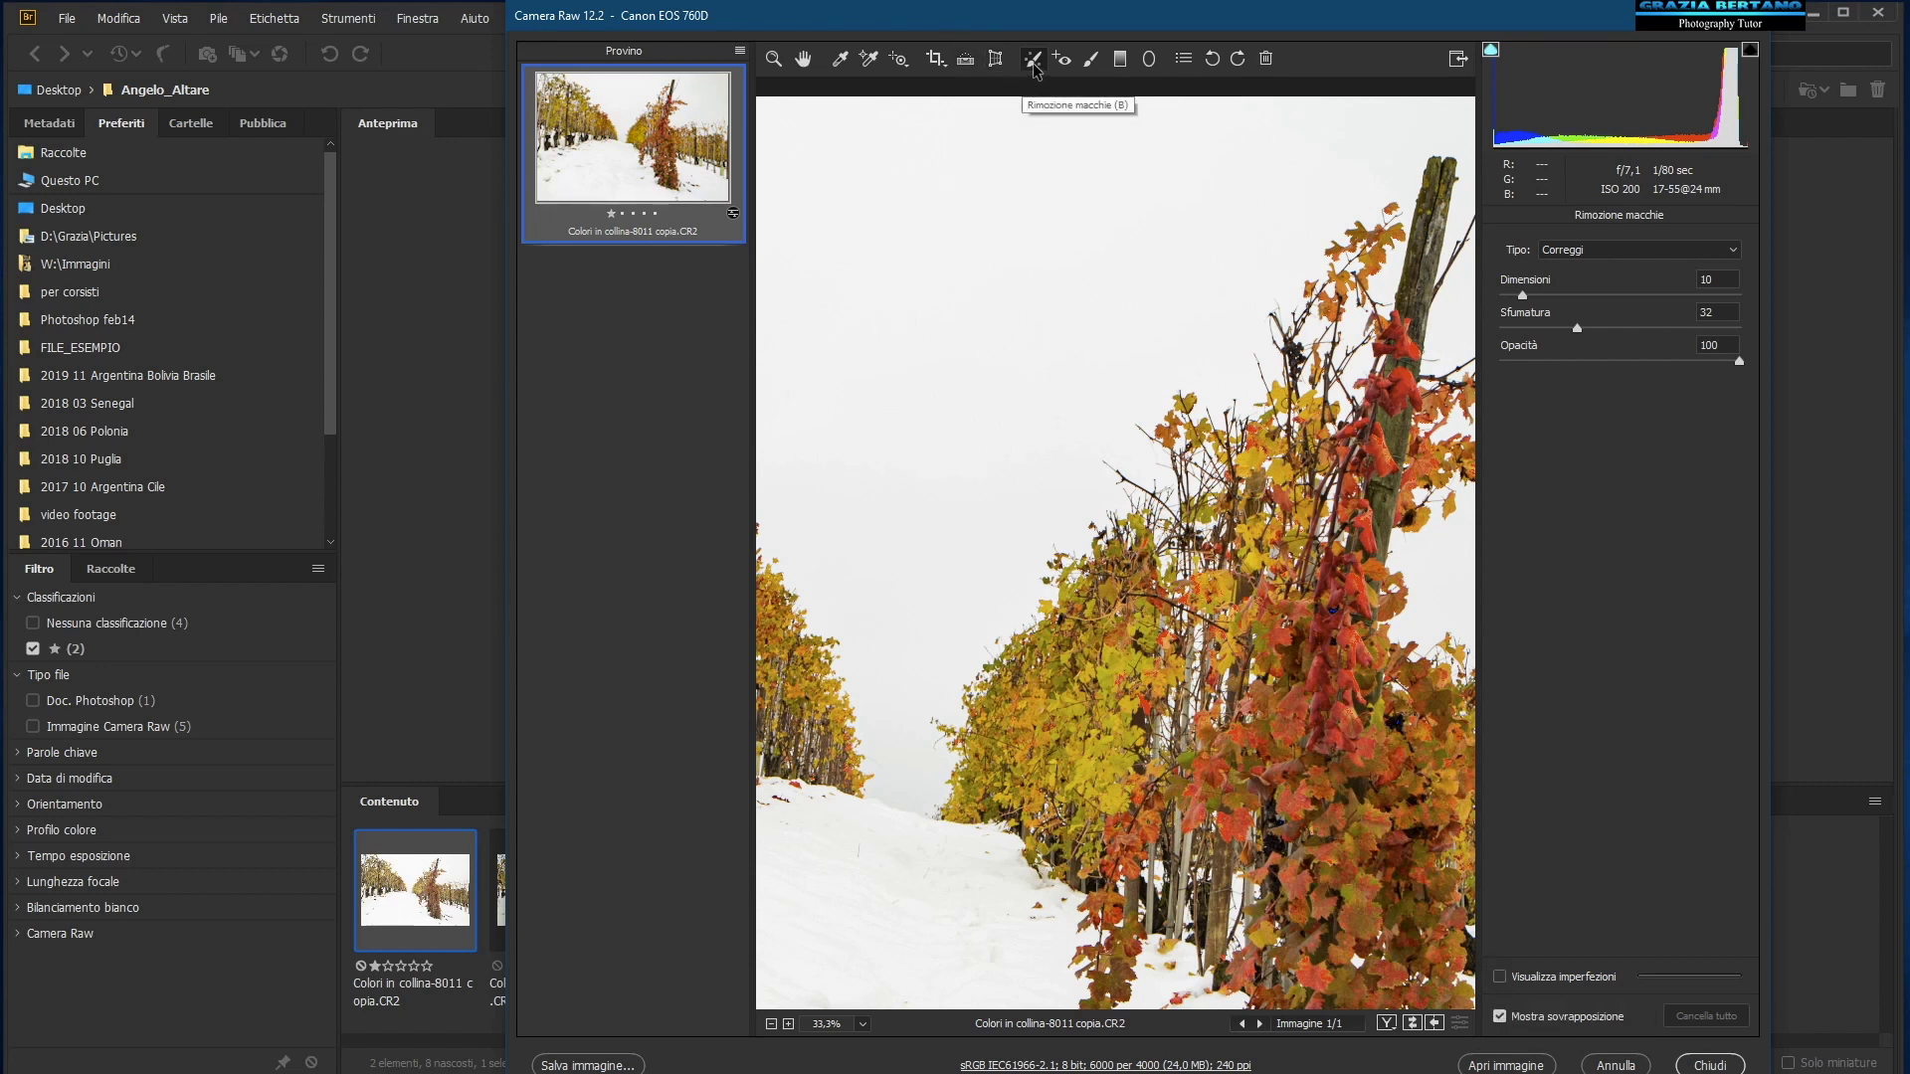
Step: Turn on Visualizza imperfezioni with a higher threshold and bring the dark sky into view
left_click(1500, 978)
mouse_move(1735, 978)
left_mouse_down()
mouse_move(1696, 978)
mouse_move(1731, 981)
left_mouse_up()
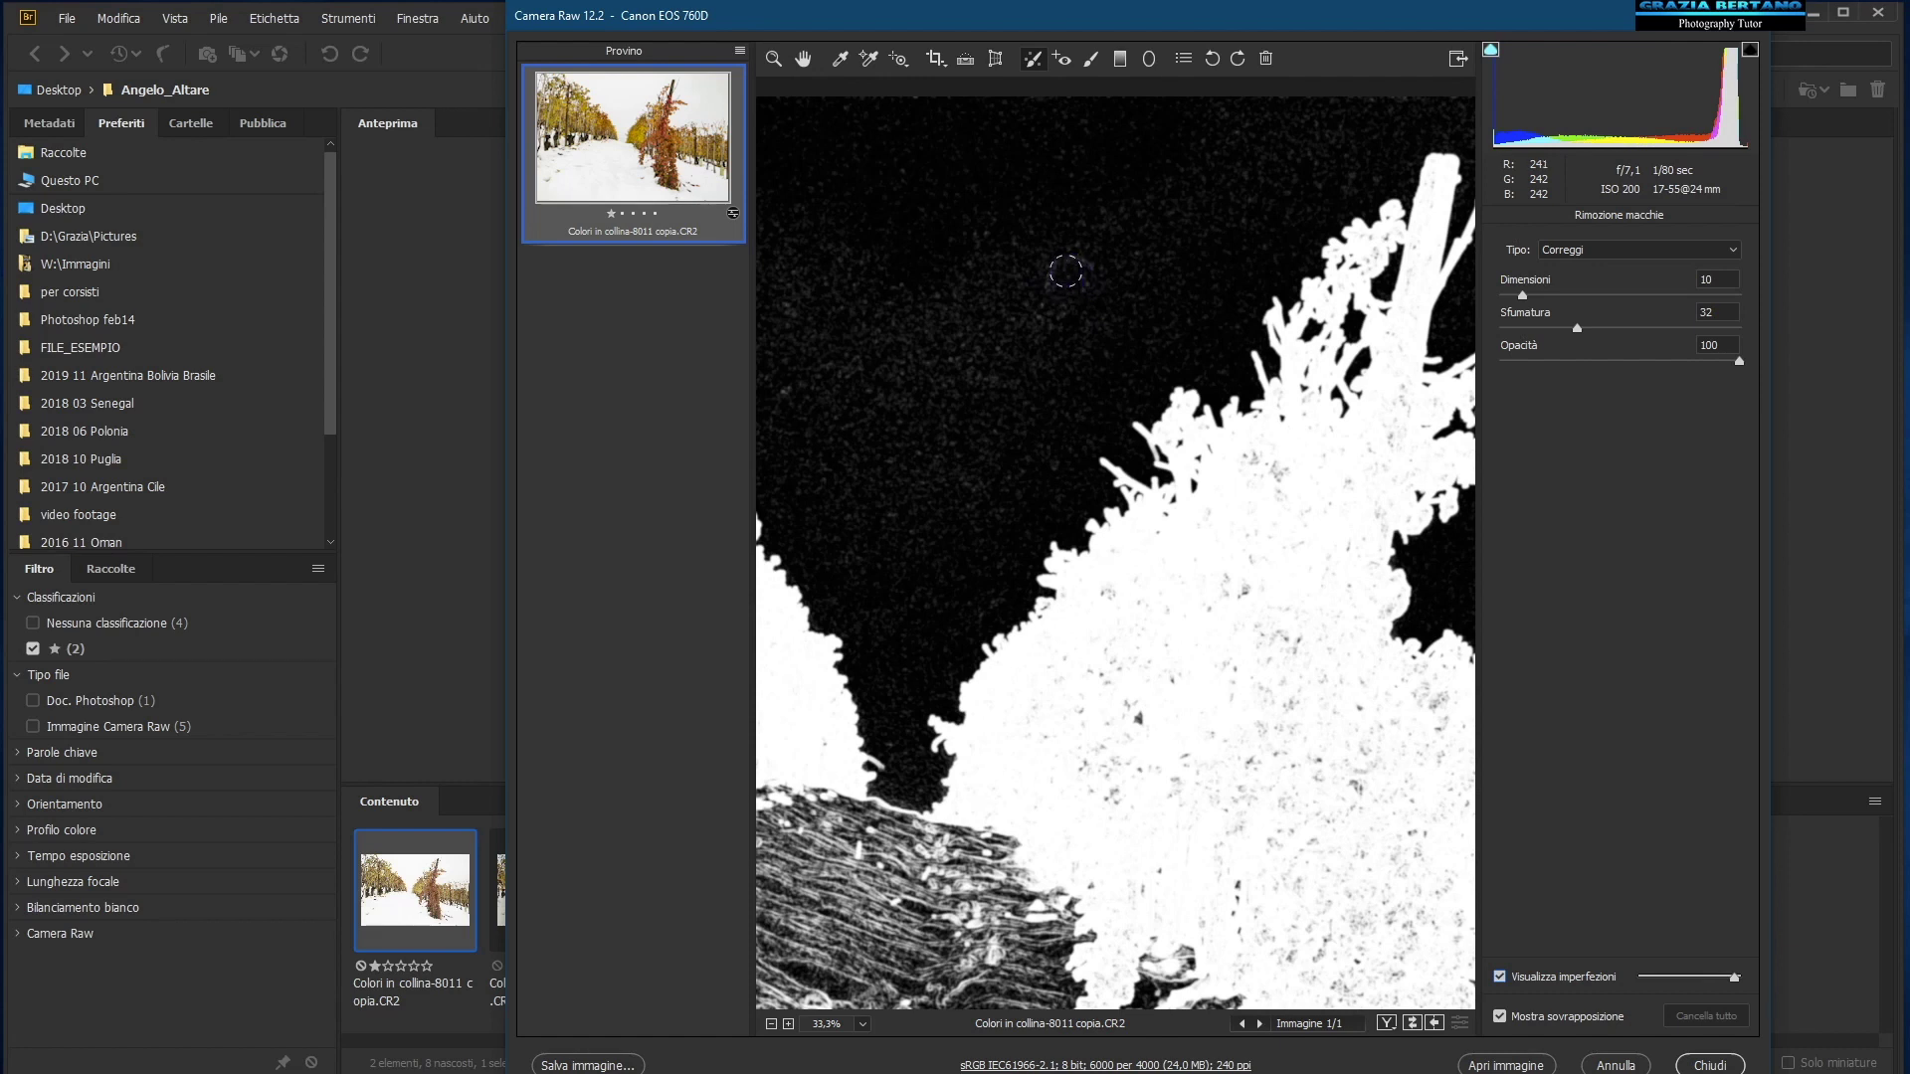
mouse_move(1074, 285)
left_mouse_down()
mouse_move(858, 658)
mouse_move(519, 622)
left_mouse_up()
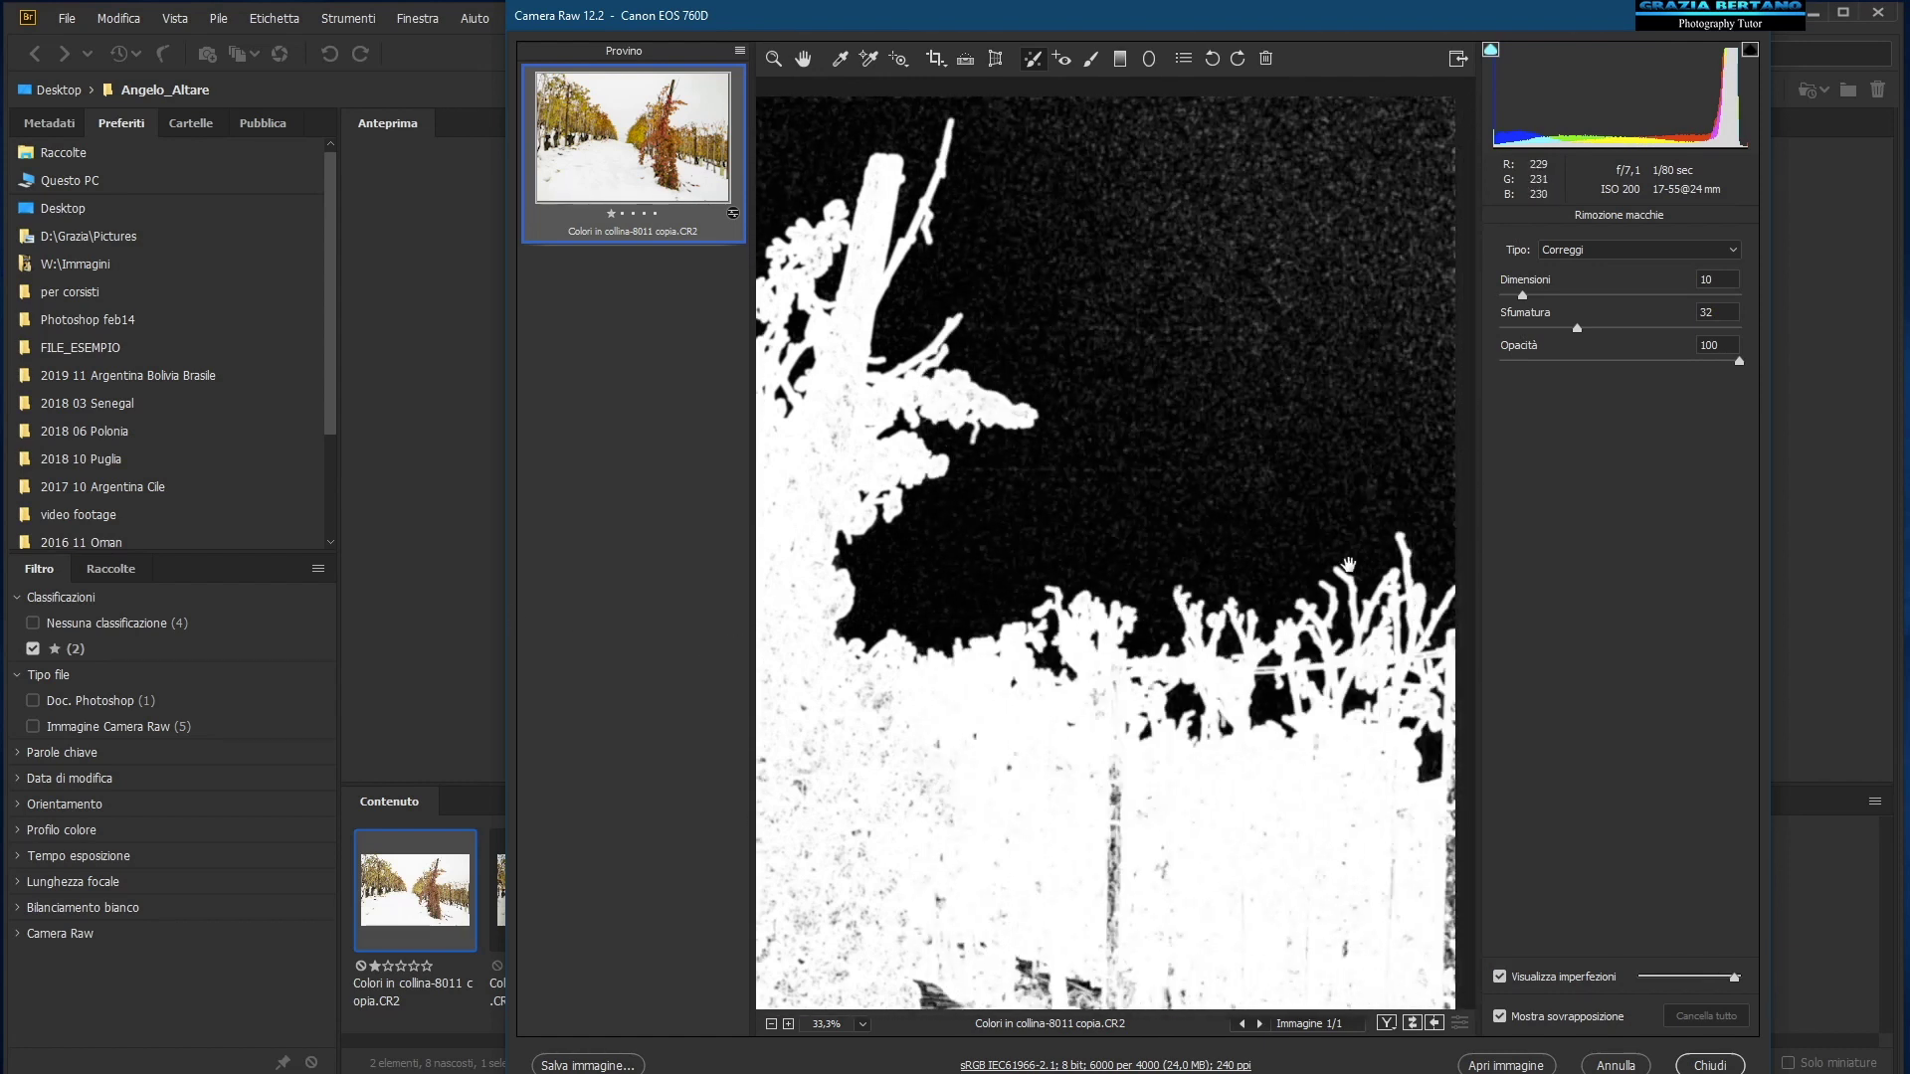
left_click_drag(1060, 492, 1748, 500)
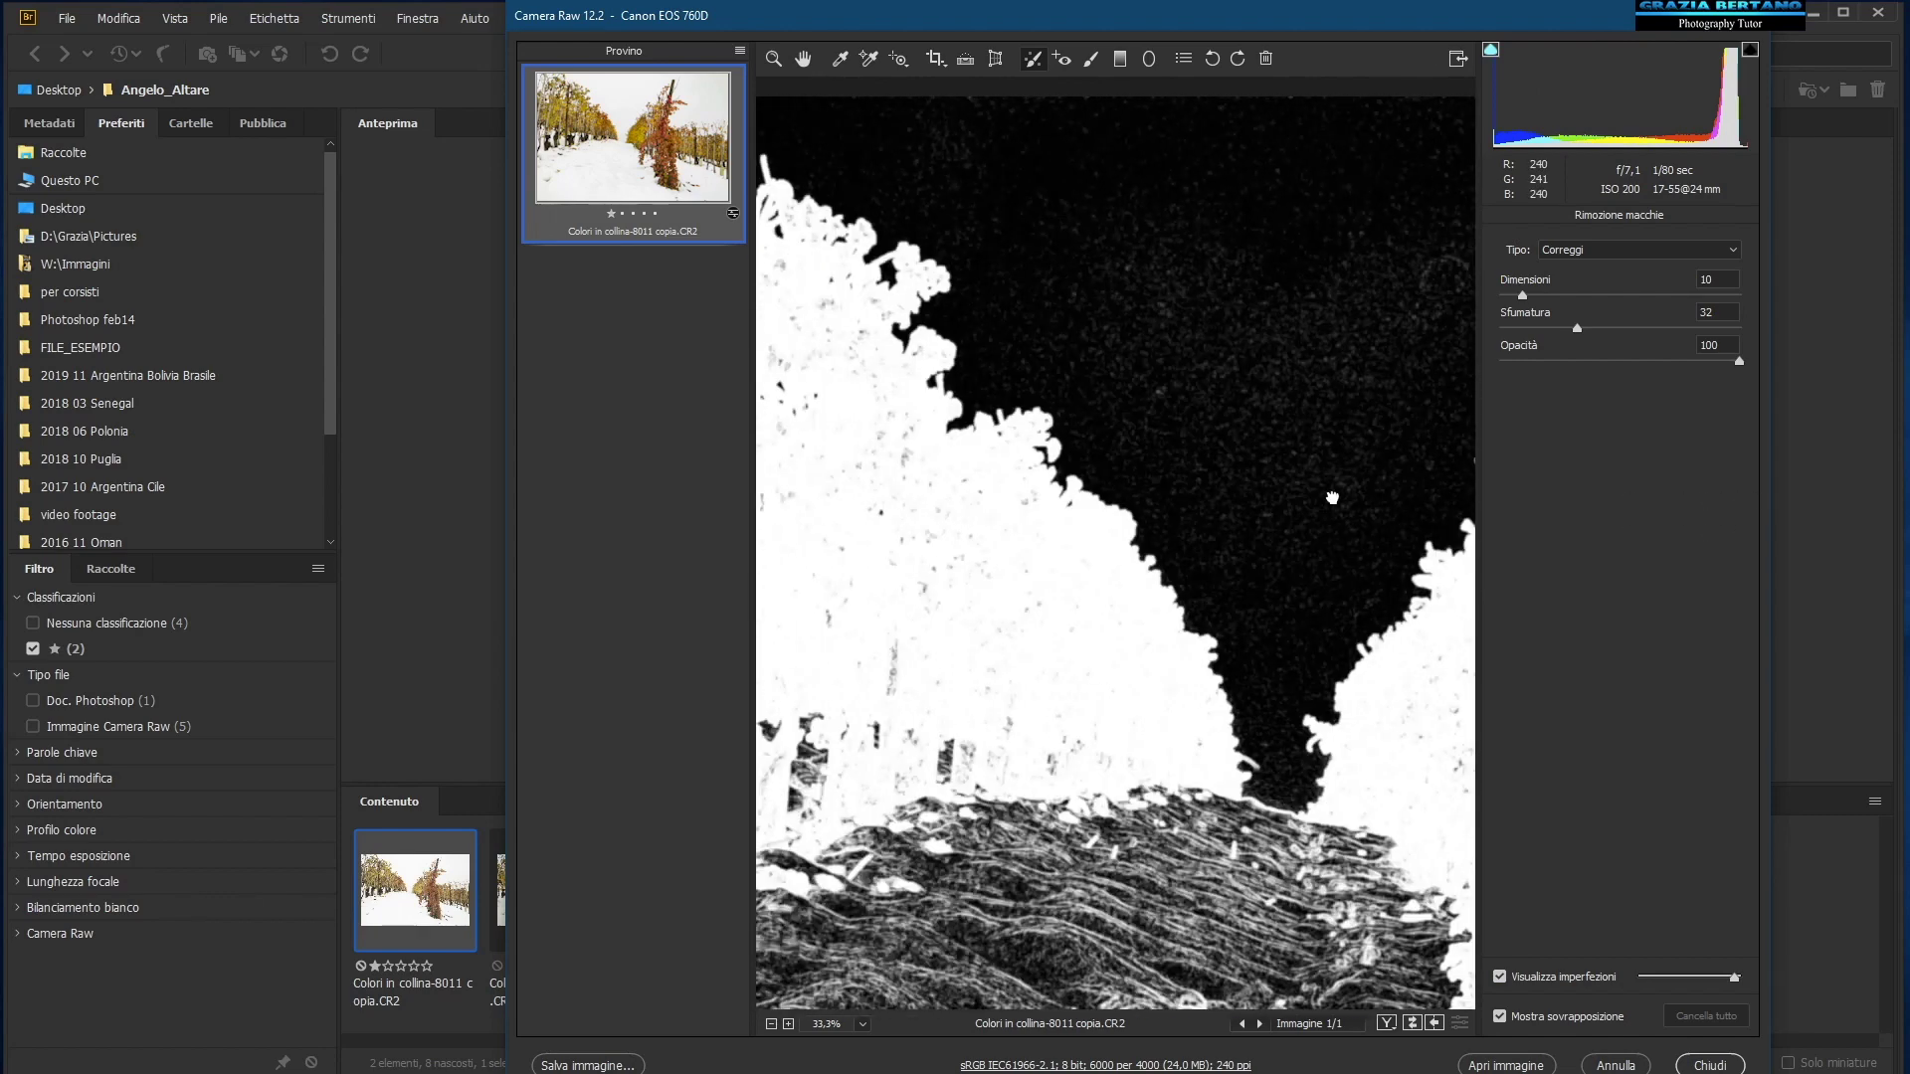
Step: Heal the sky dust spot, turn off Visualizza imperfezioni, and fit the image with Ctrl+0
left_click_drag(1169, 272, 1172, 284)
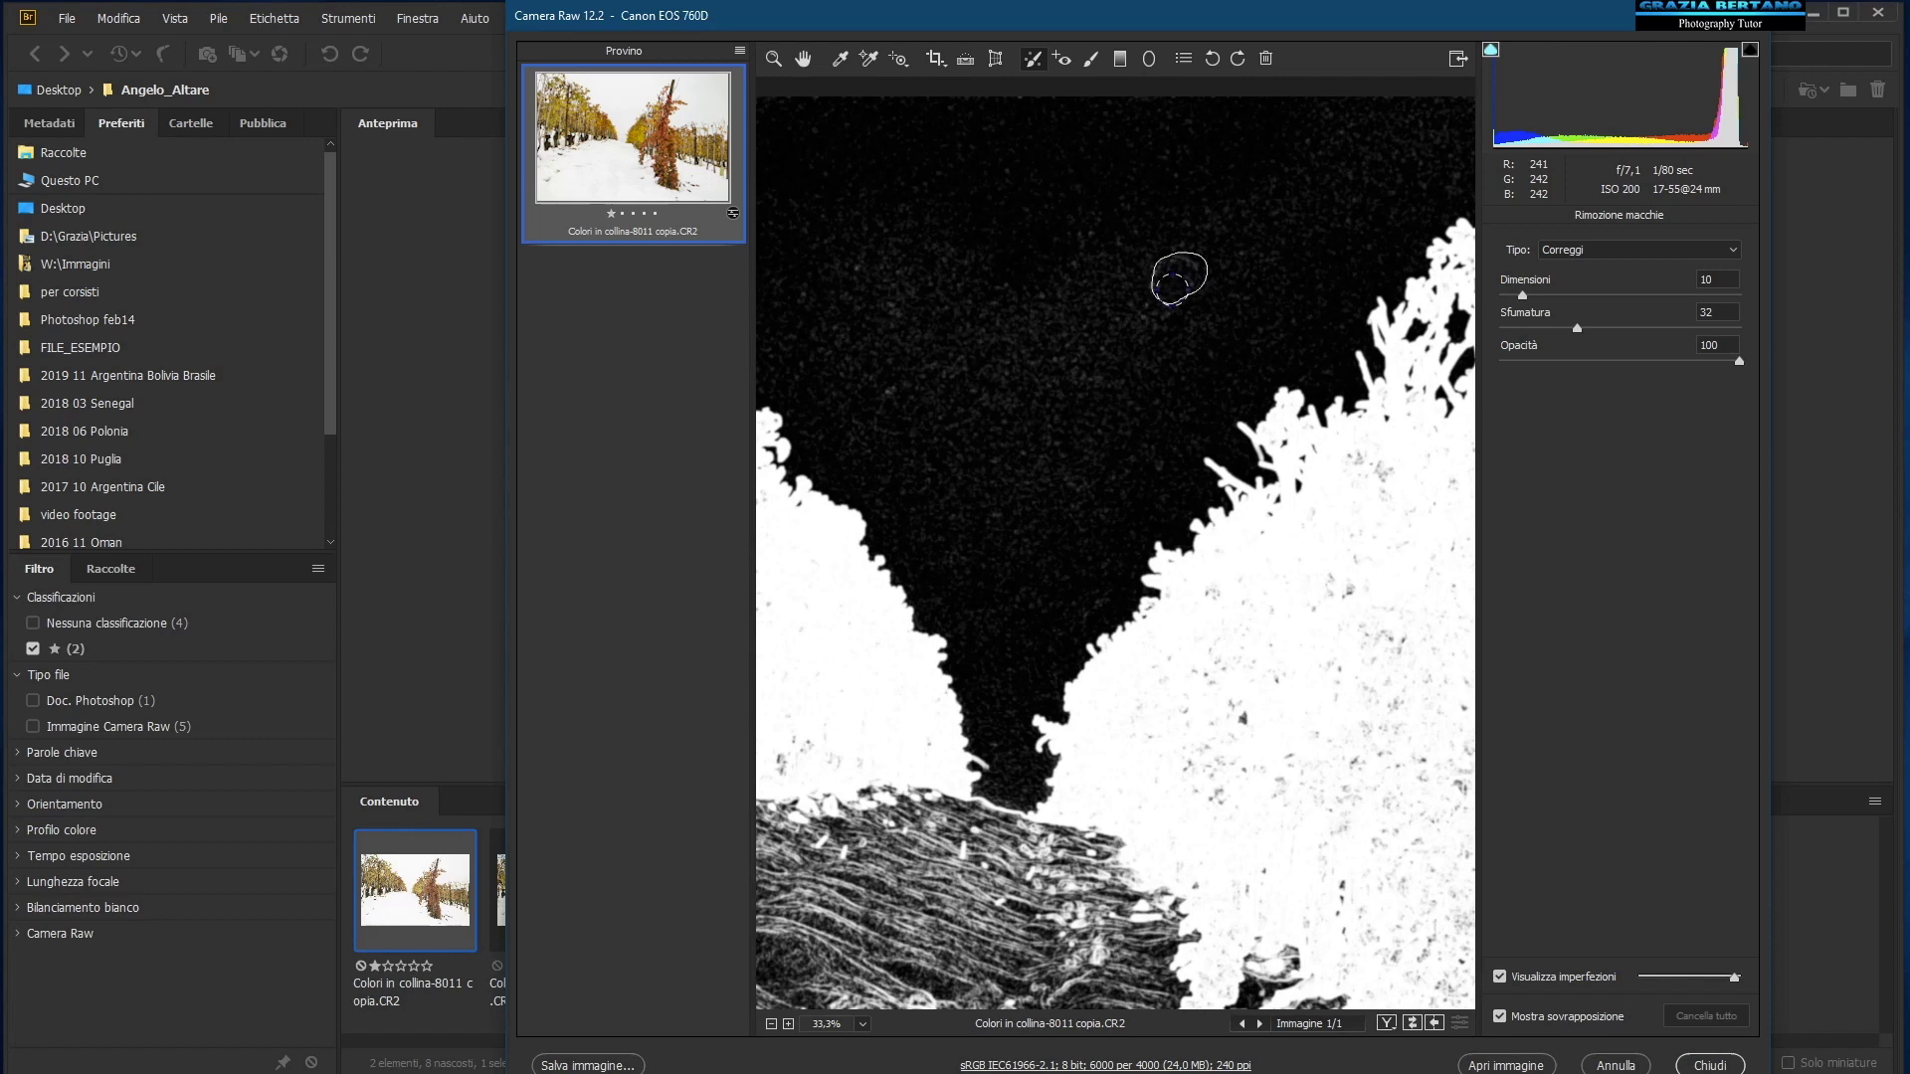
left_click_drag(1172, 283, 1174, 282)
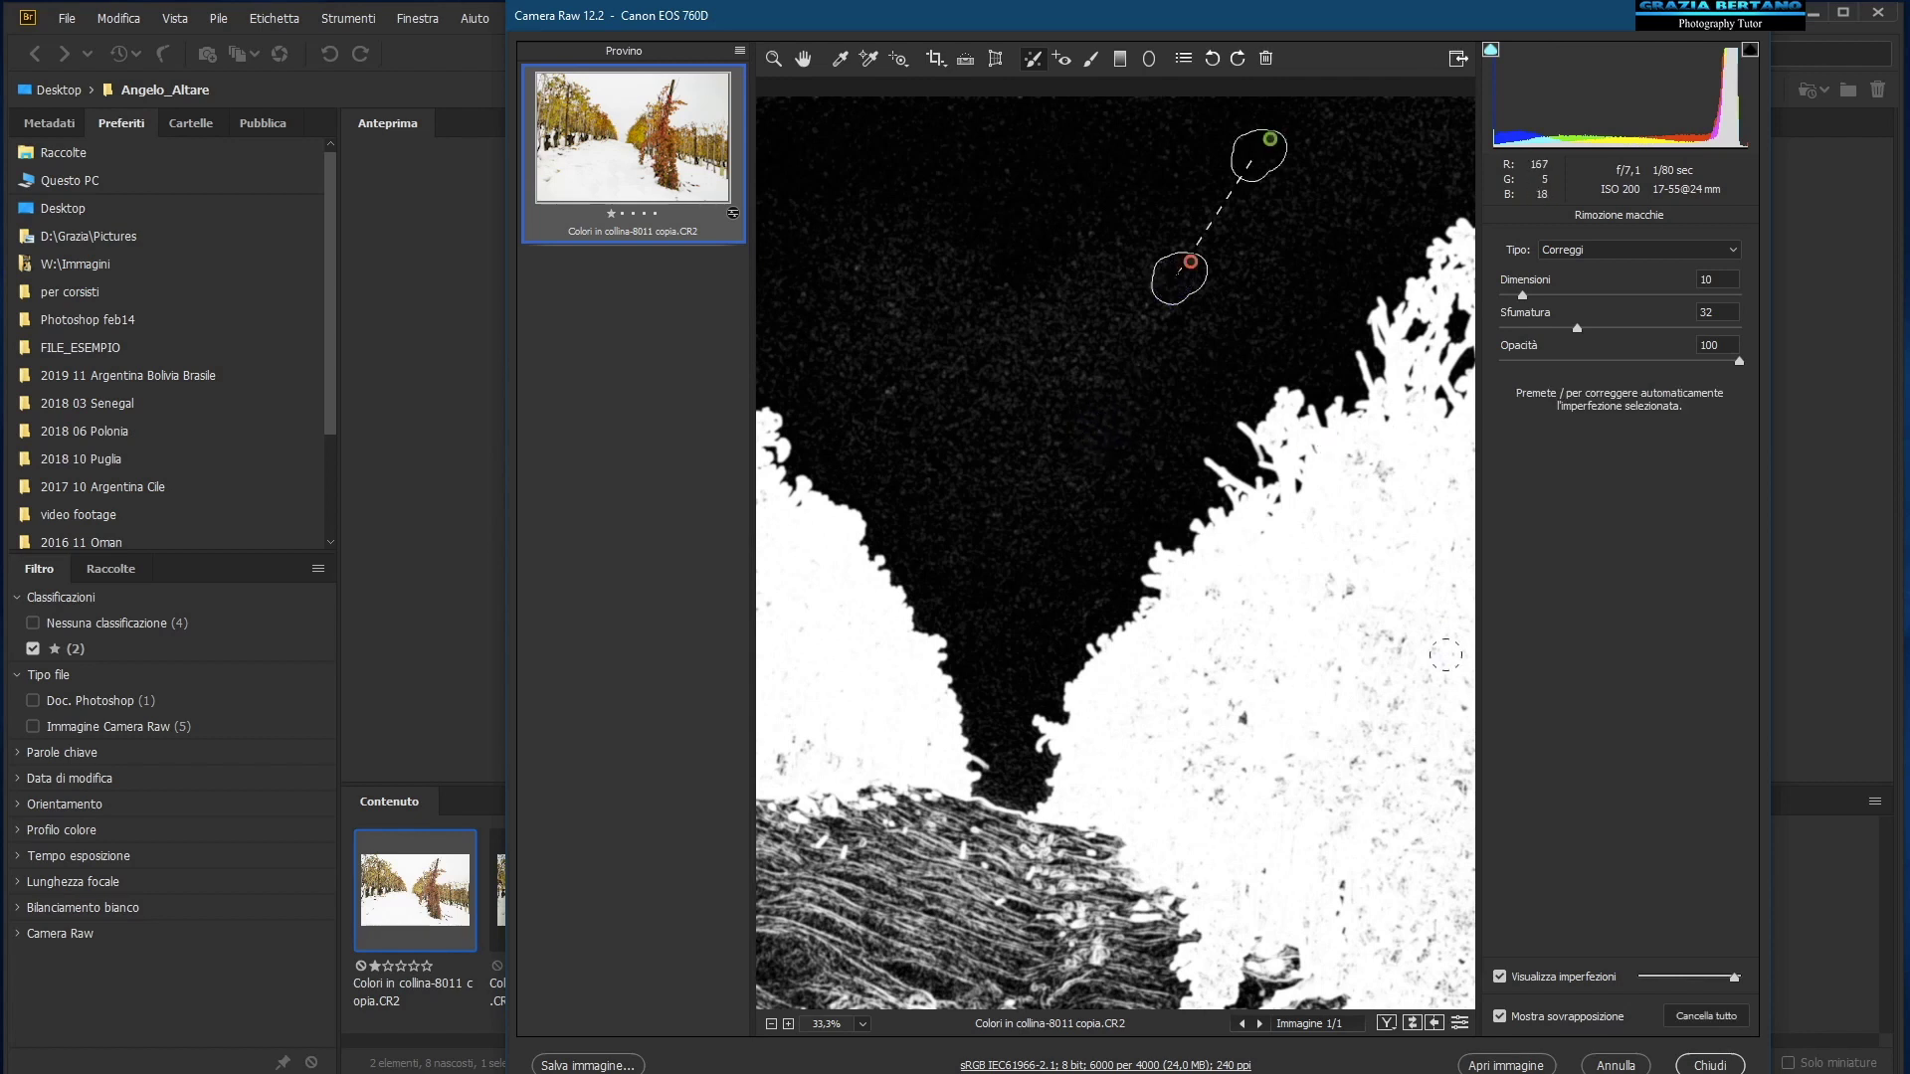
left_click(1500, 977)
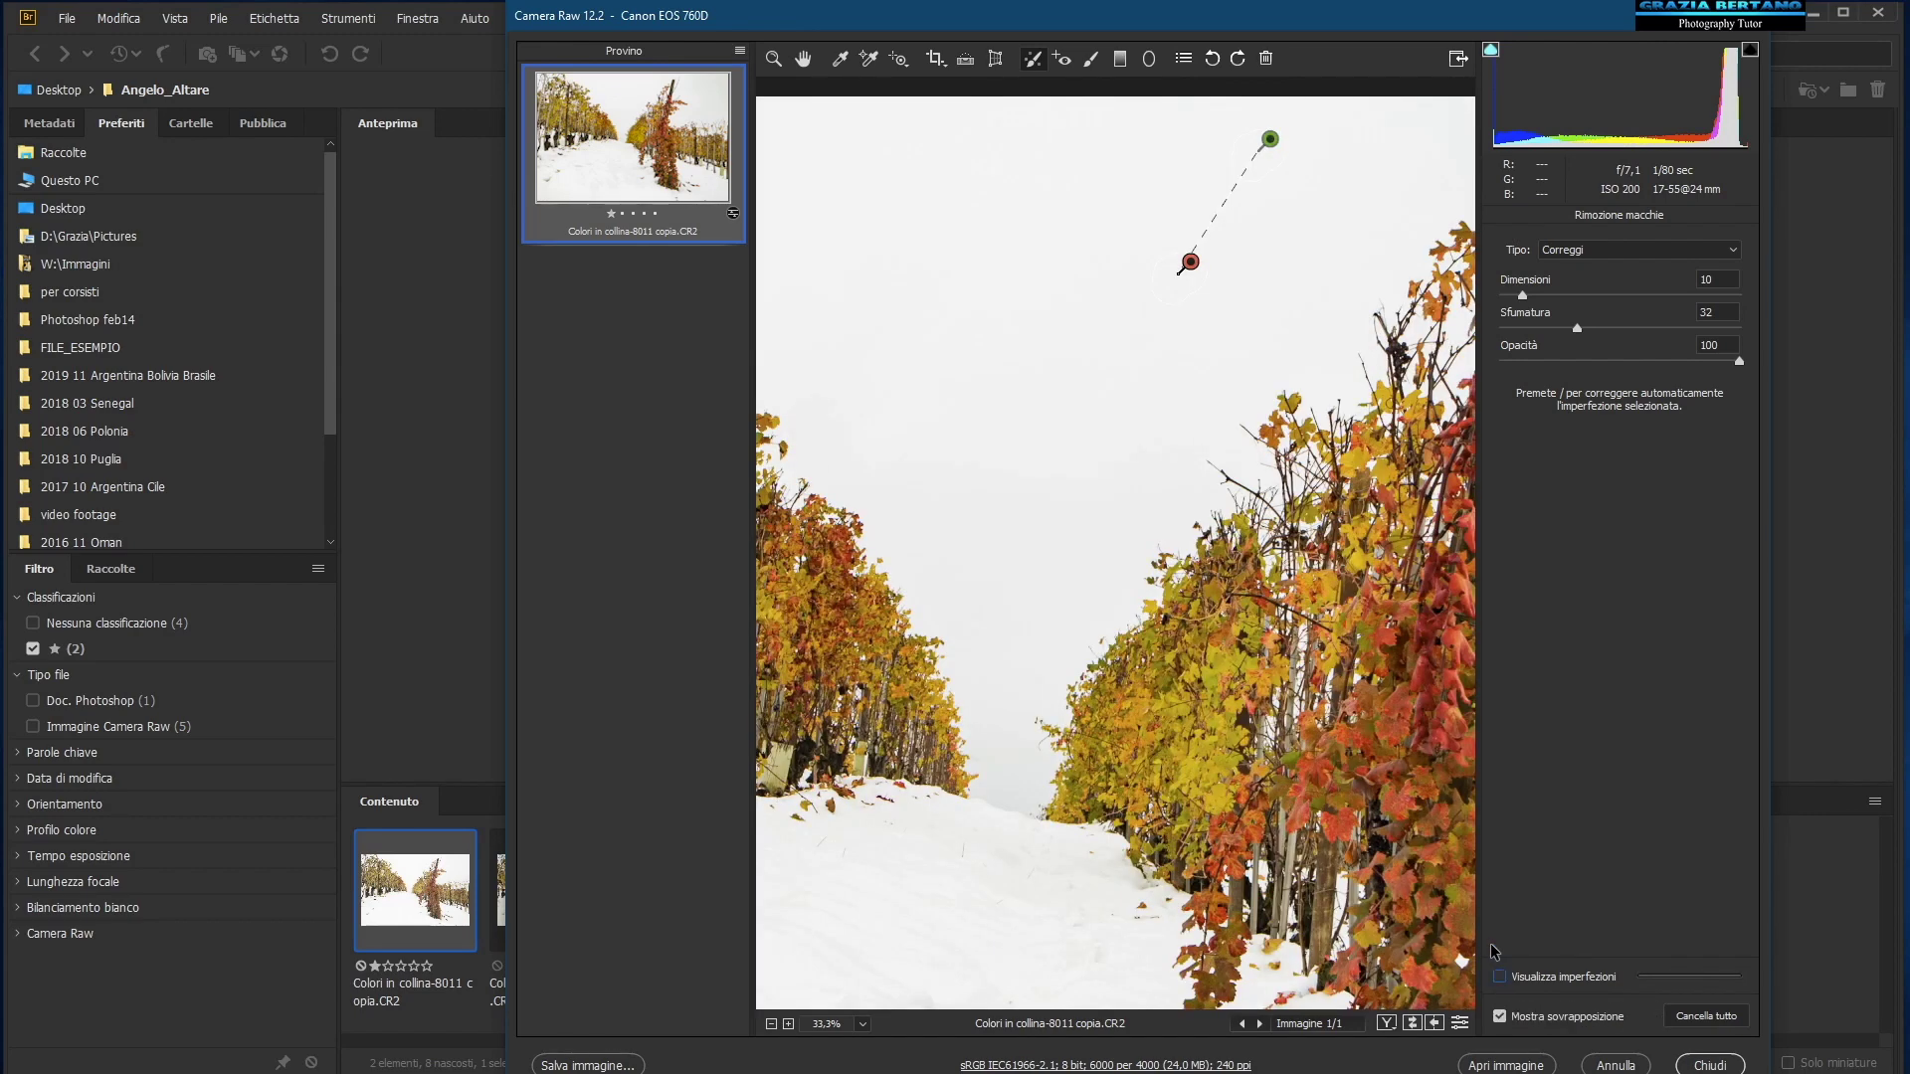
key("ctrl+0")
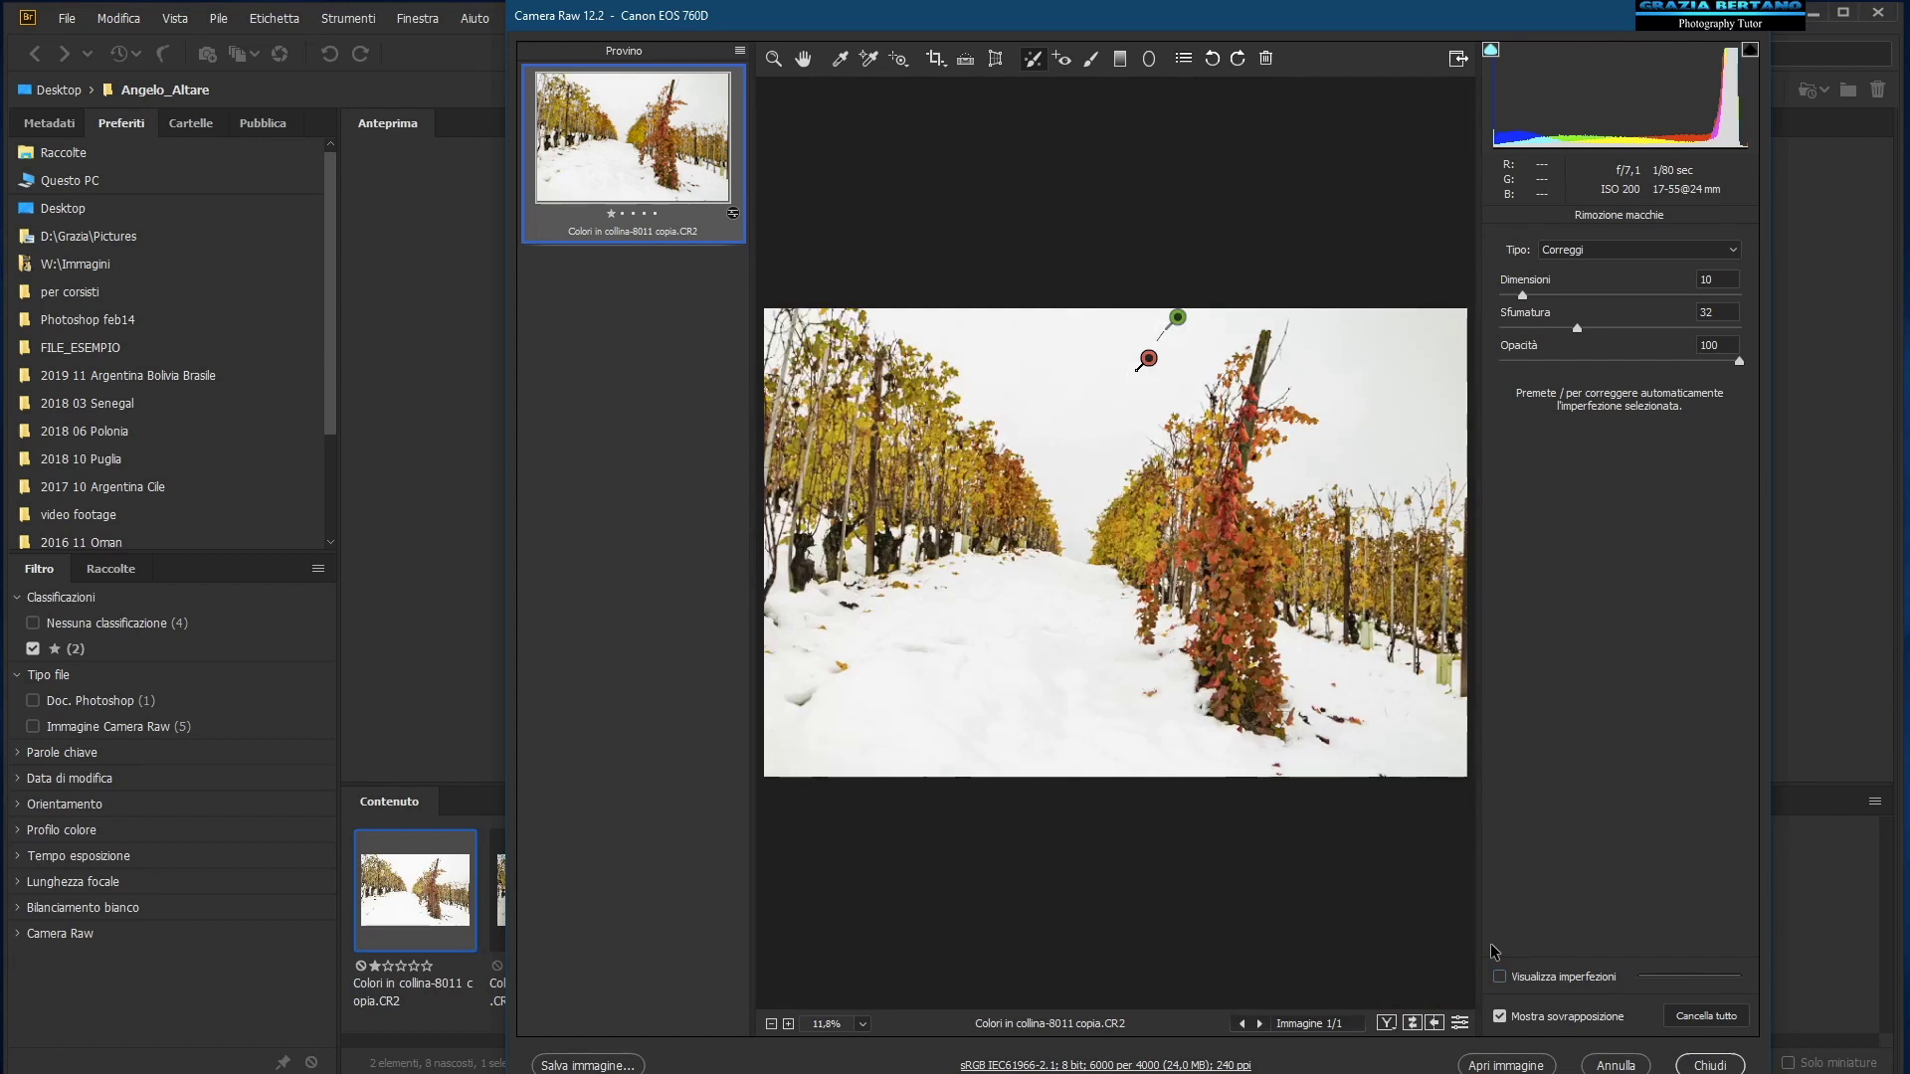
Step: Switch to the Zoom tool (Z) so the Basic adjustment panel returns
key("z")
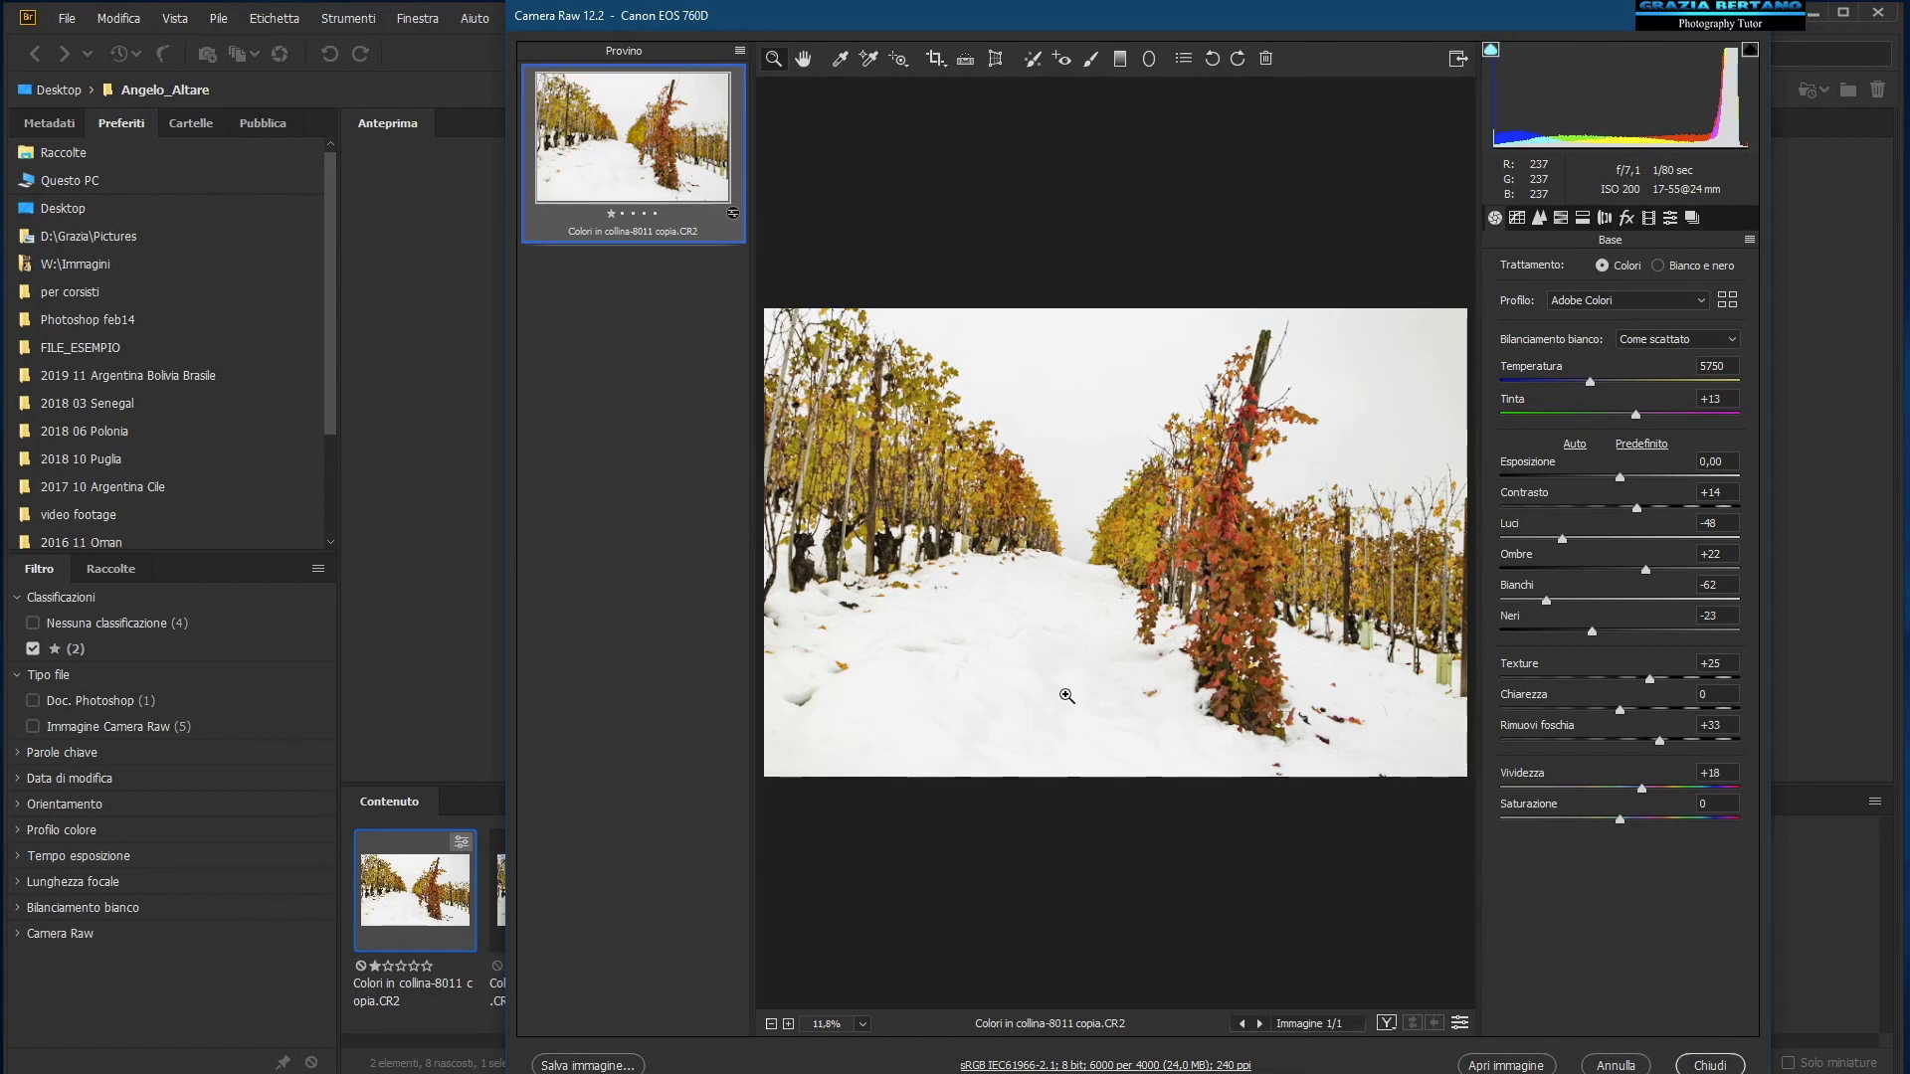
Step: Add a neutral radial filter at exposure 0, its ellipse moved down over the snow past the bottom edge
left_click(1149, 60)
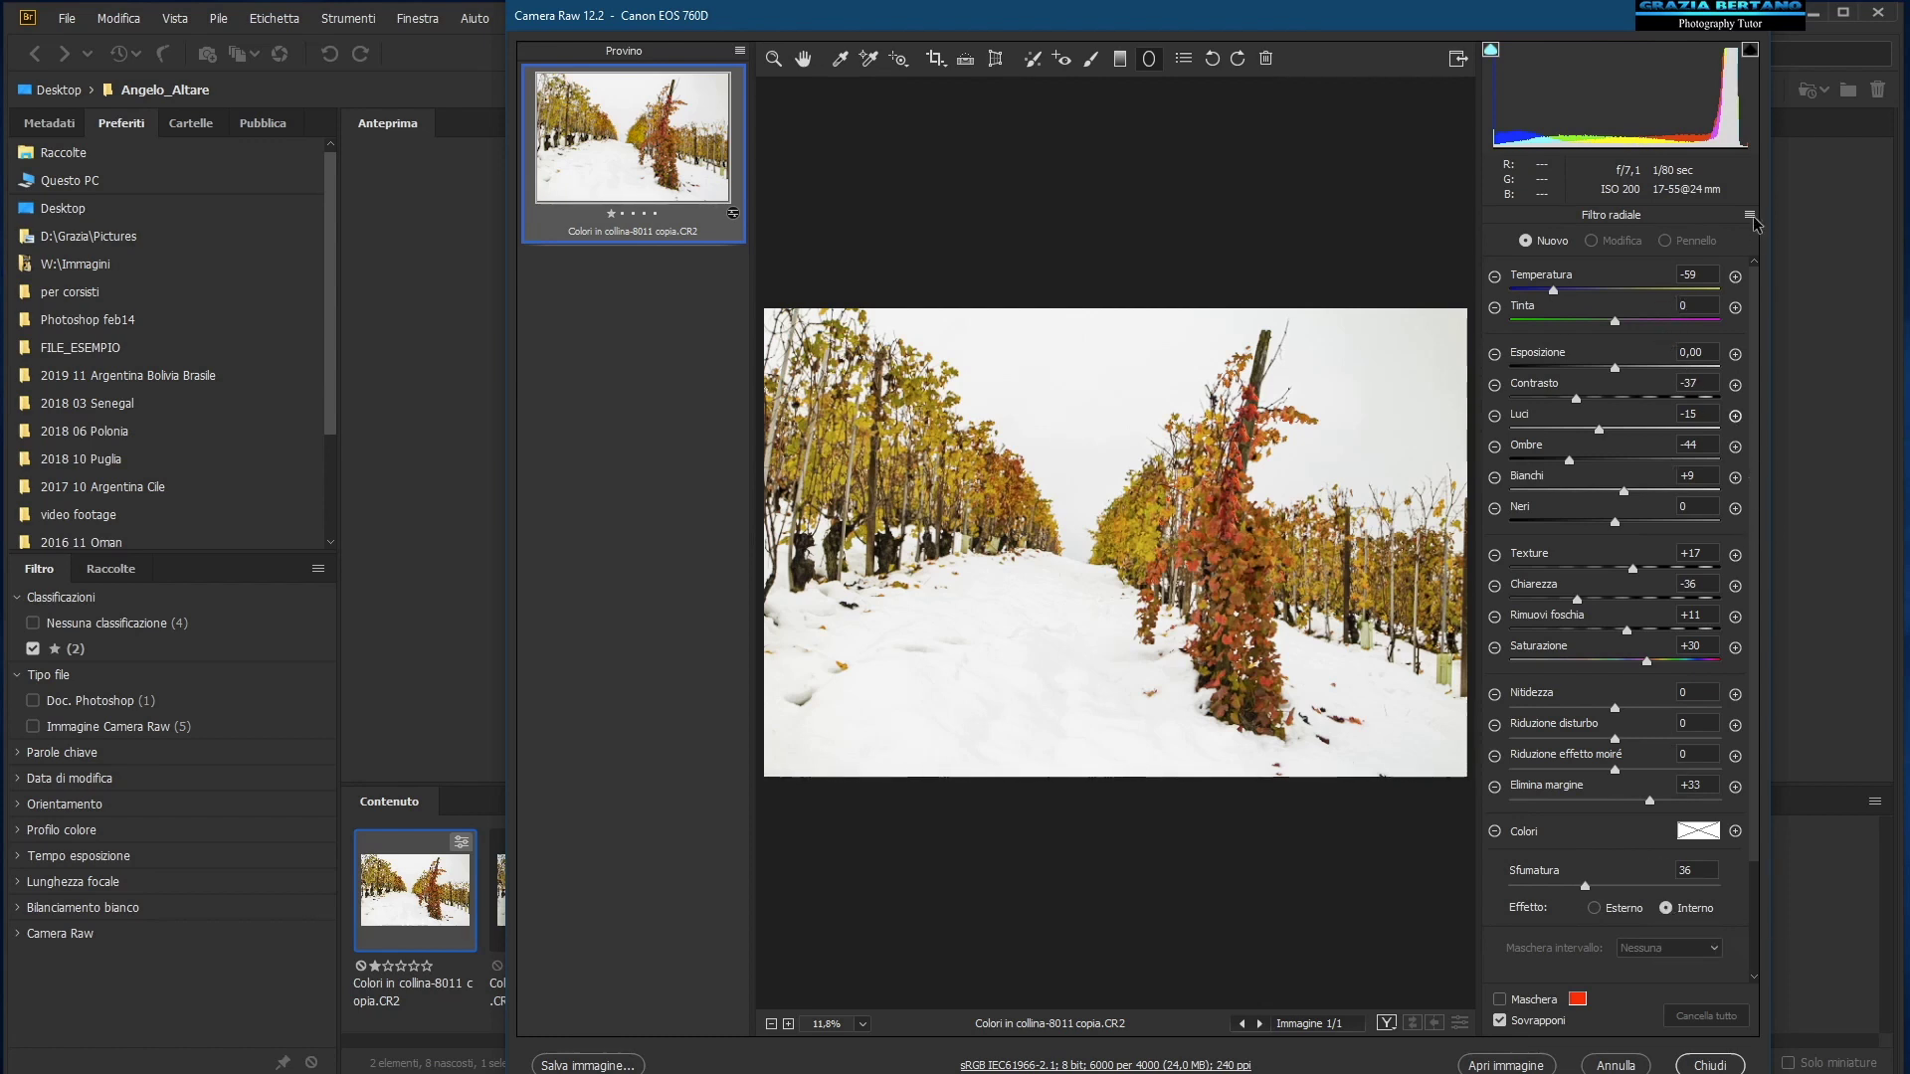
left_click(1495, 359)
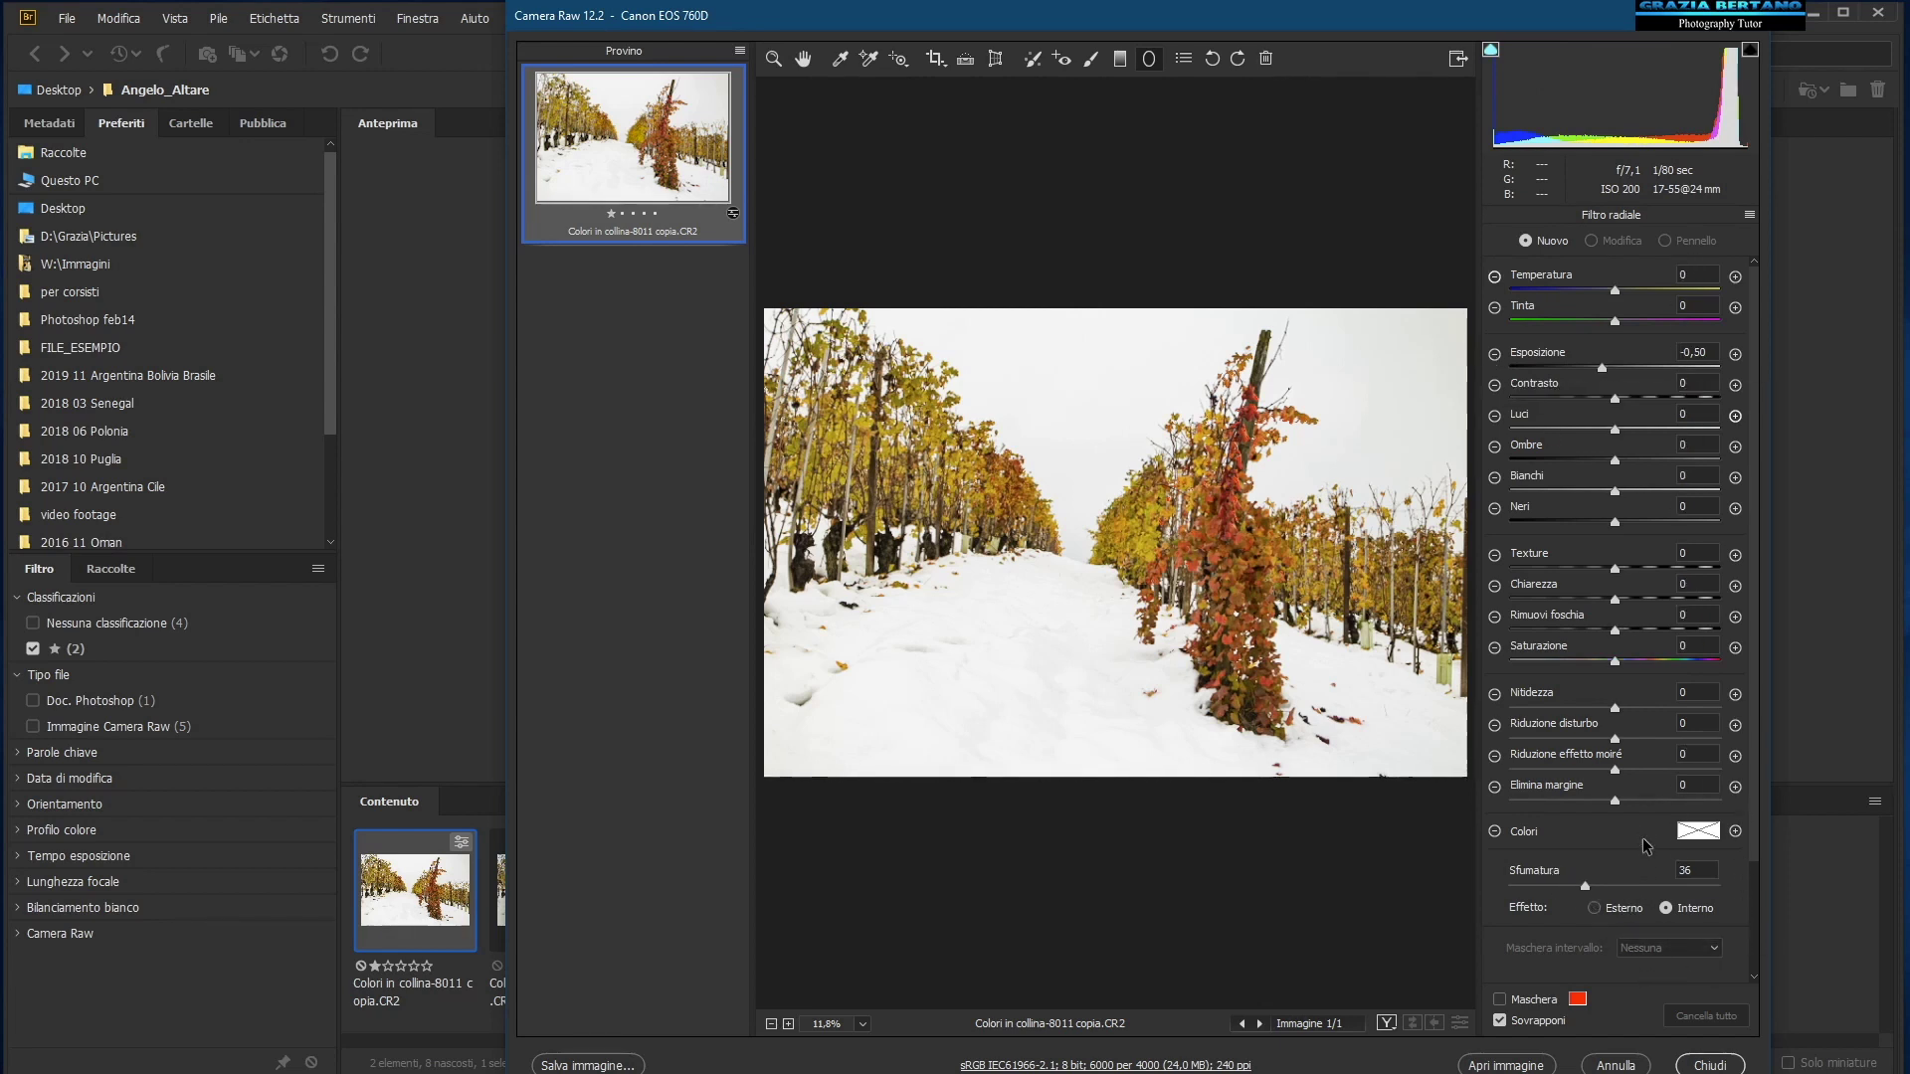
double_click(1602, 368)
left_click_drag(1010, 614, 1423, 786)
mouse_move(1174, 713)
left_mouse_down()
mouse_move(1245, 796)
mouse_move(1212, 795)
left_mouse_up()
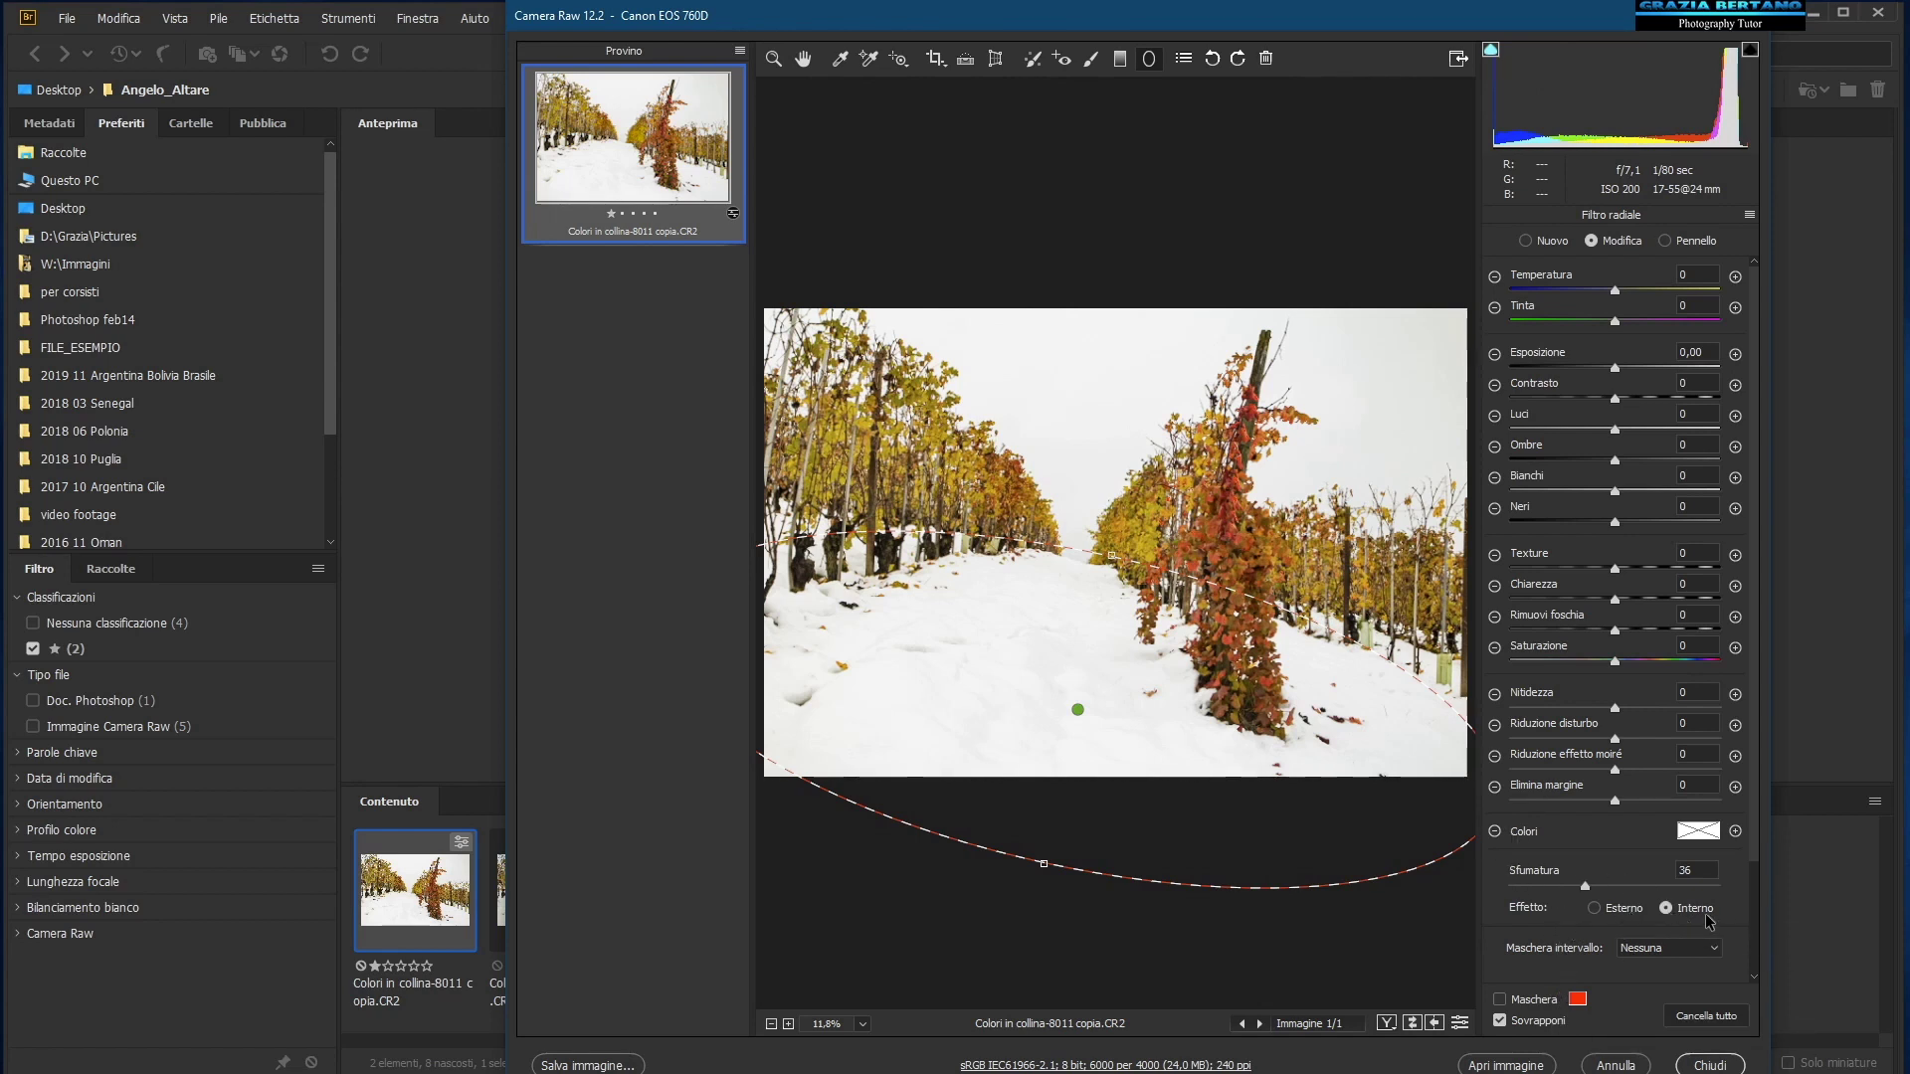
scroll(1756, 856, "down", 3)
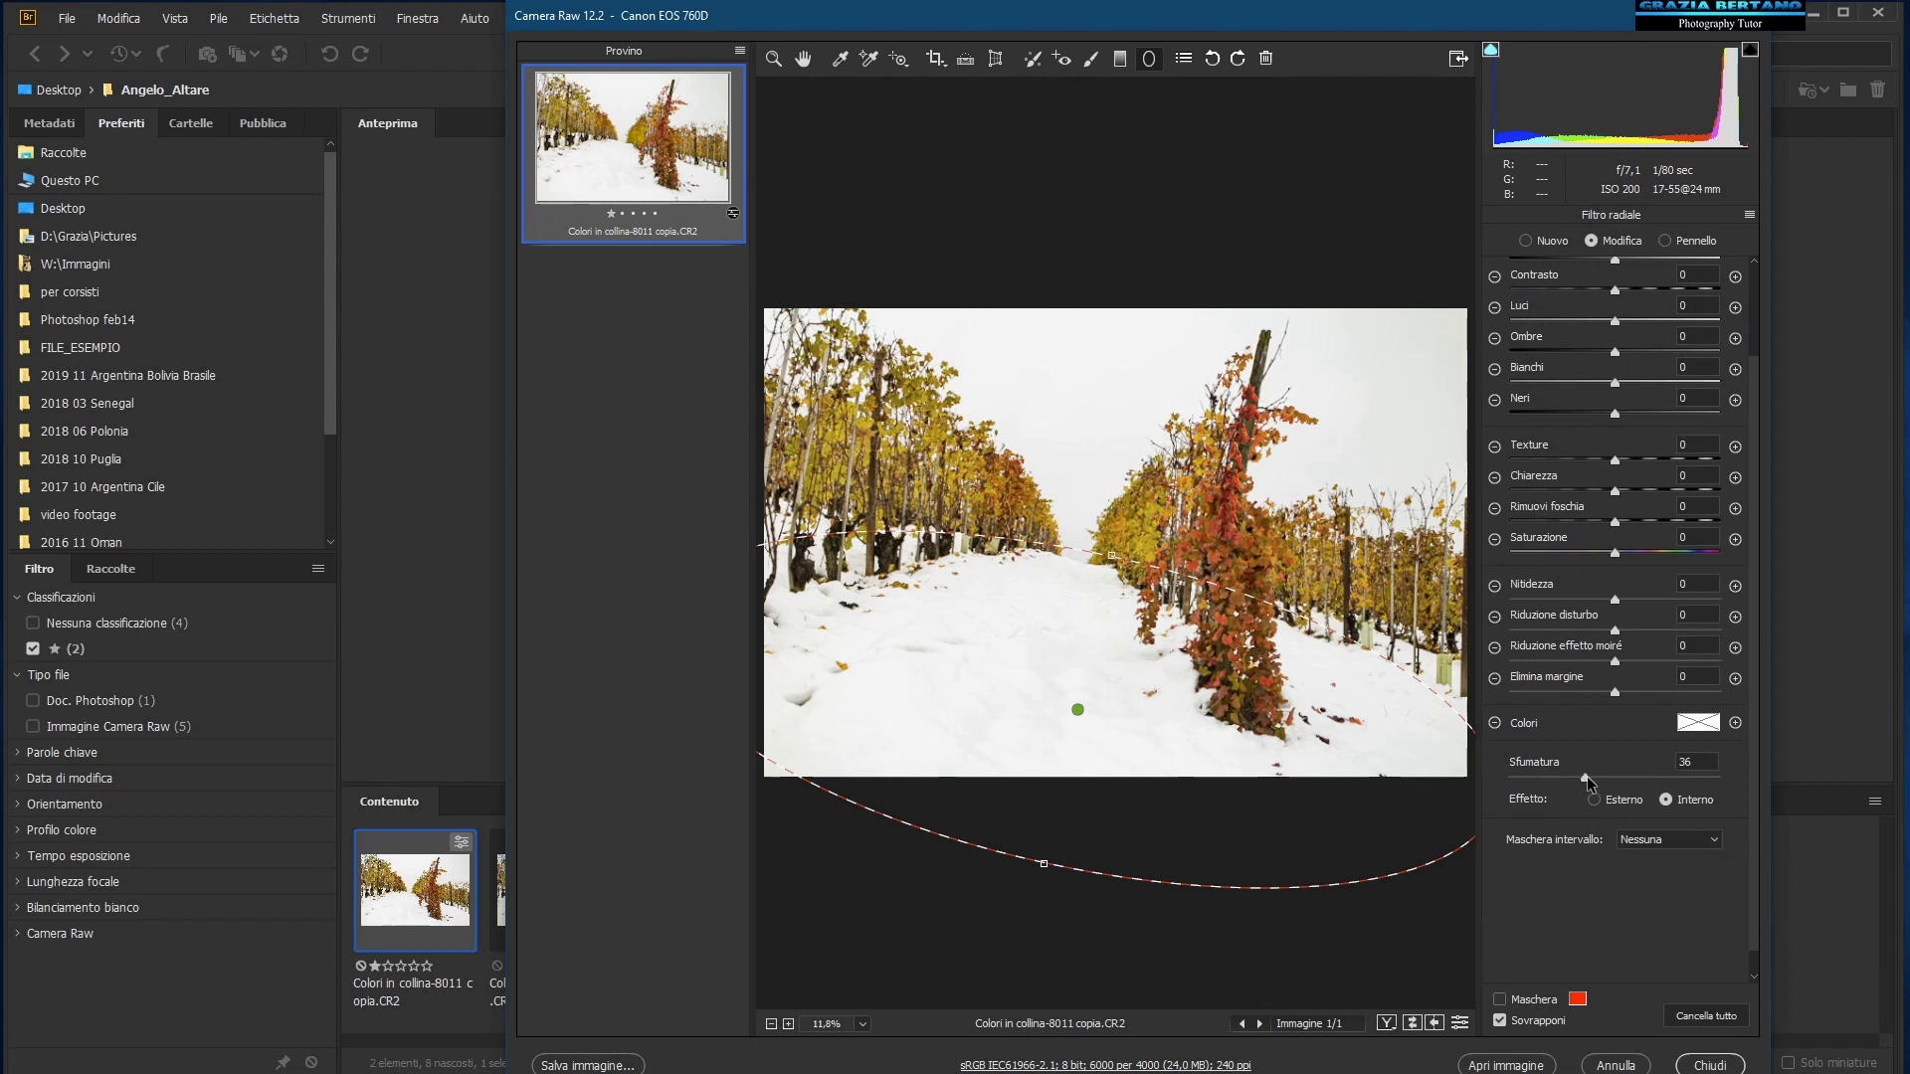
left_click(1501, 1000)
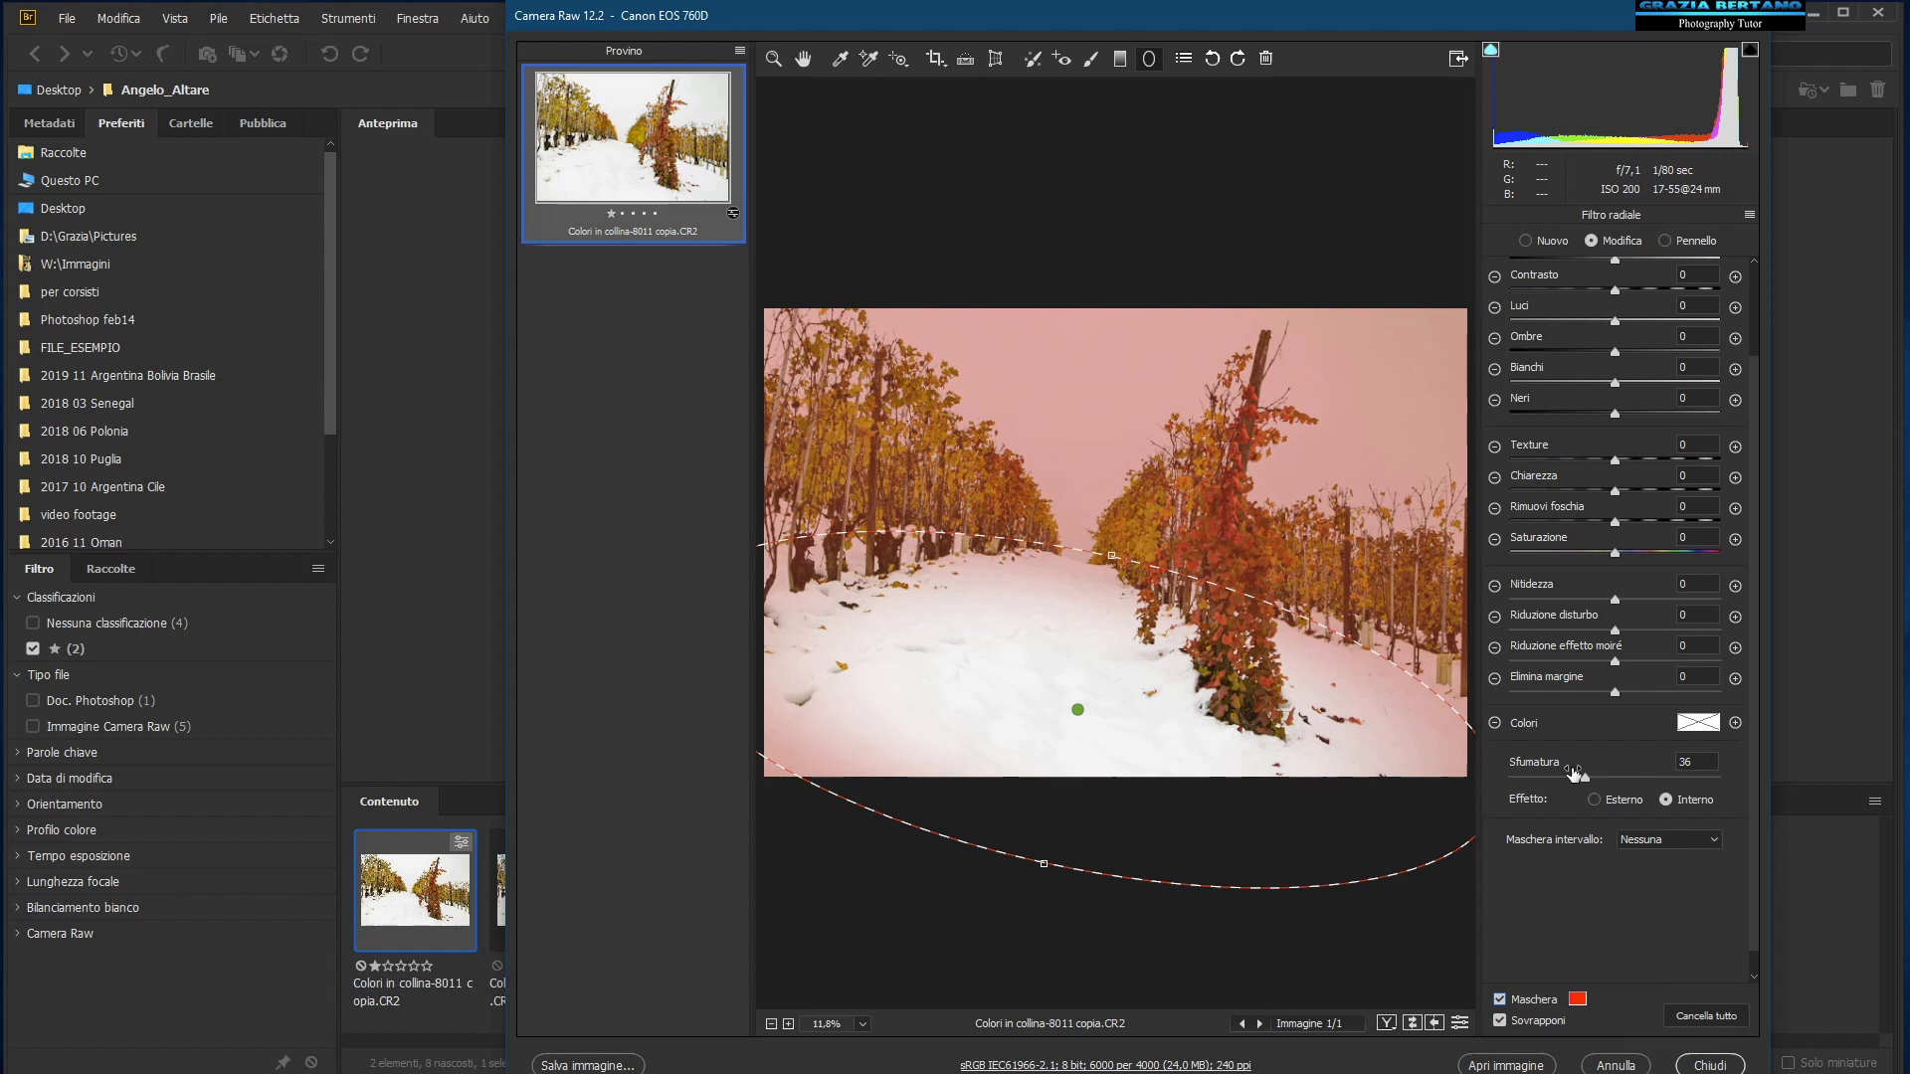
Step: Lower the radial filter's feathering to 19 and hide the mask overlay
left_click_drag(1586, 778, 1627, 782)
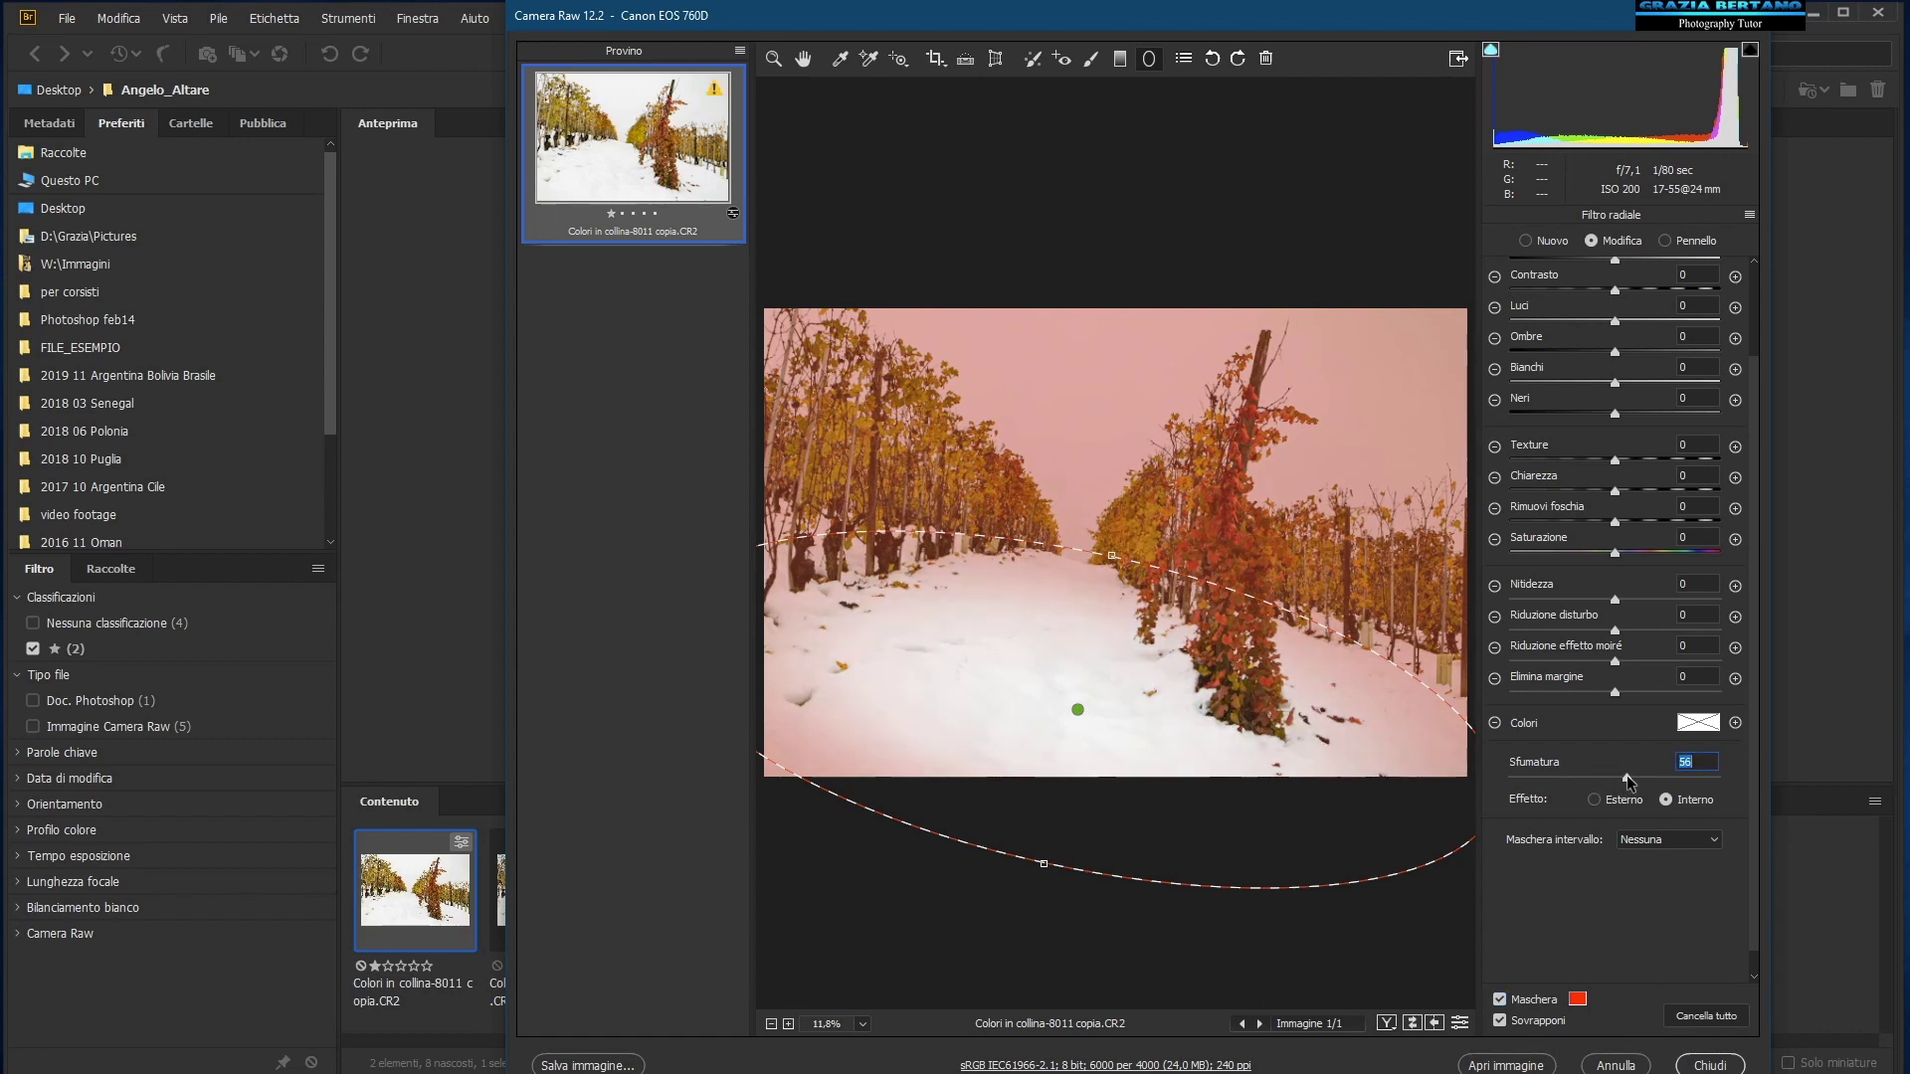
left_click_drag(1628, 782, 1565, 787)
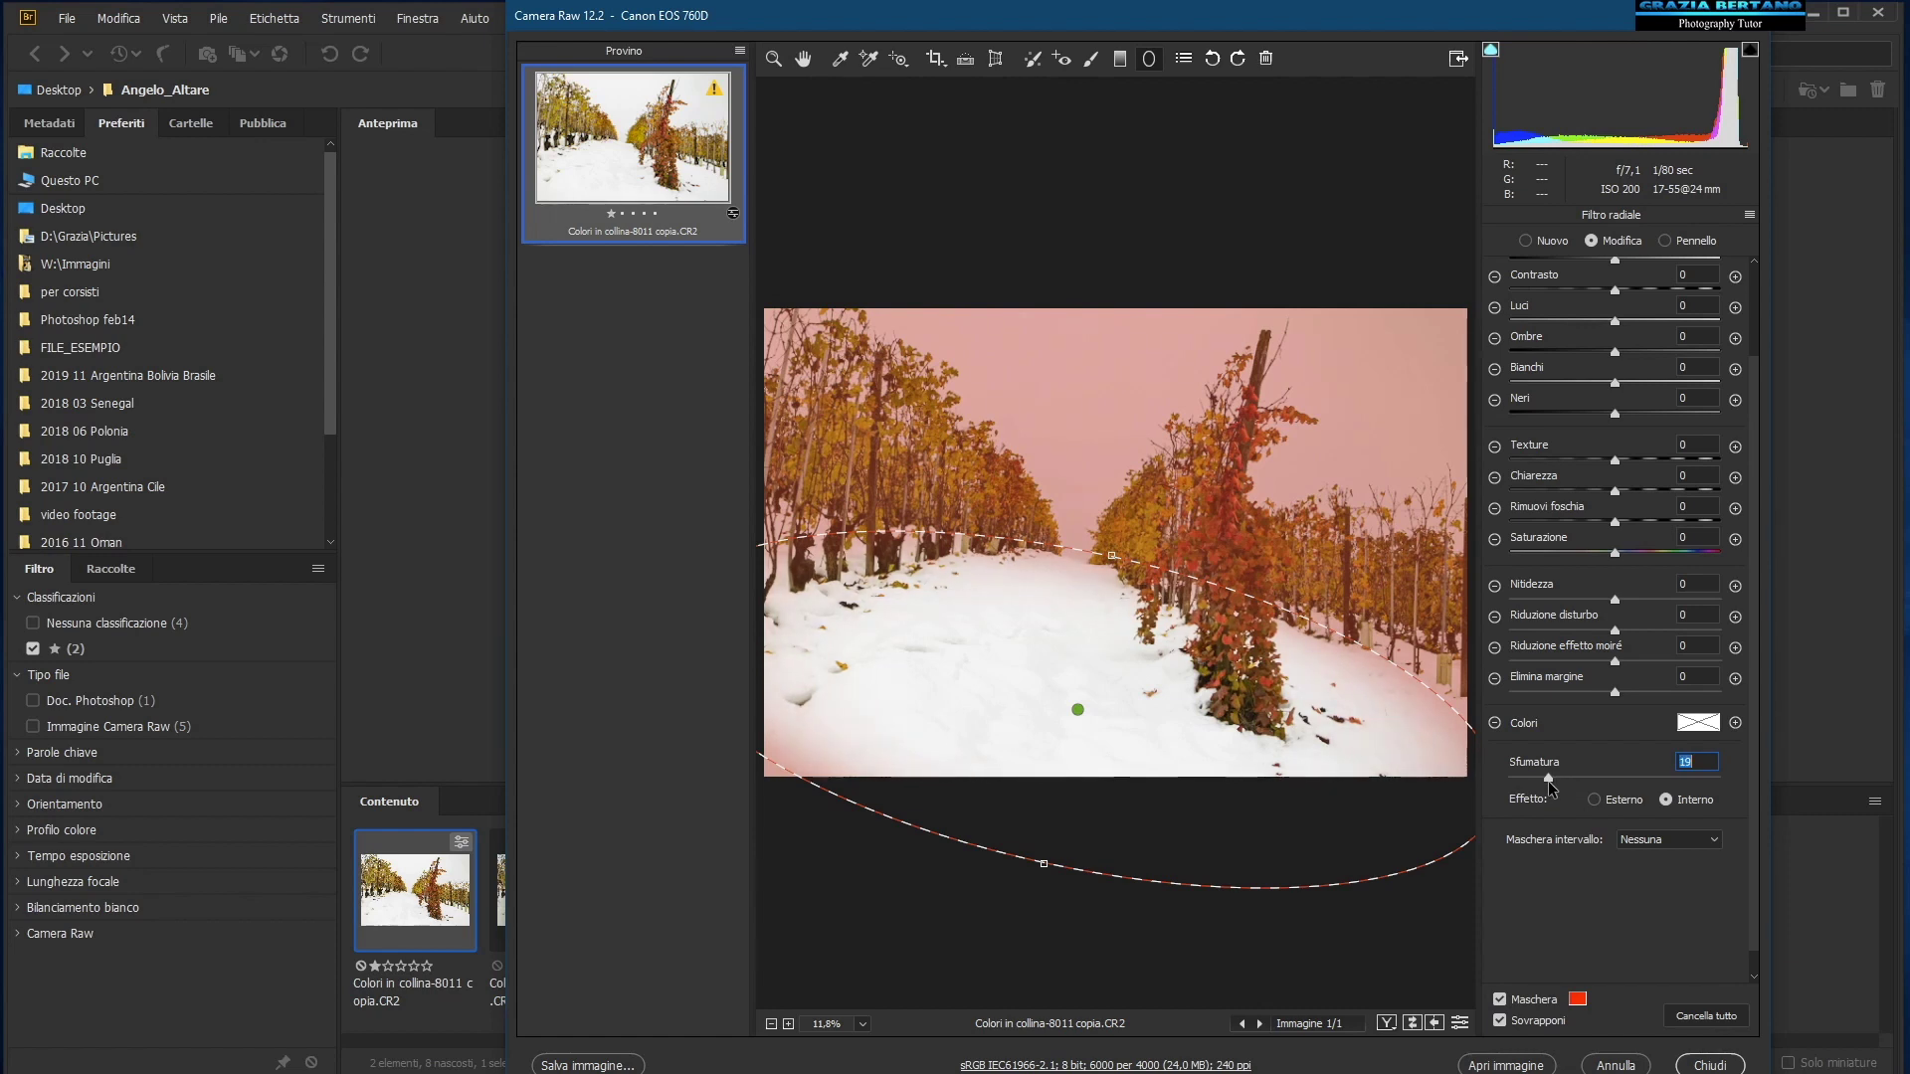
left_click(1499, 1000)
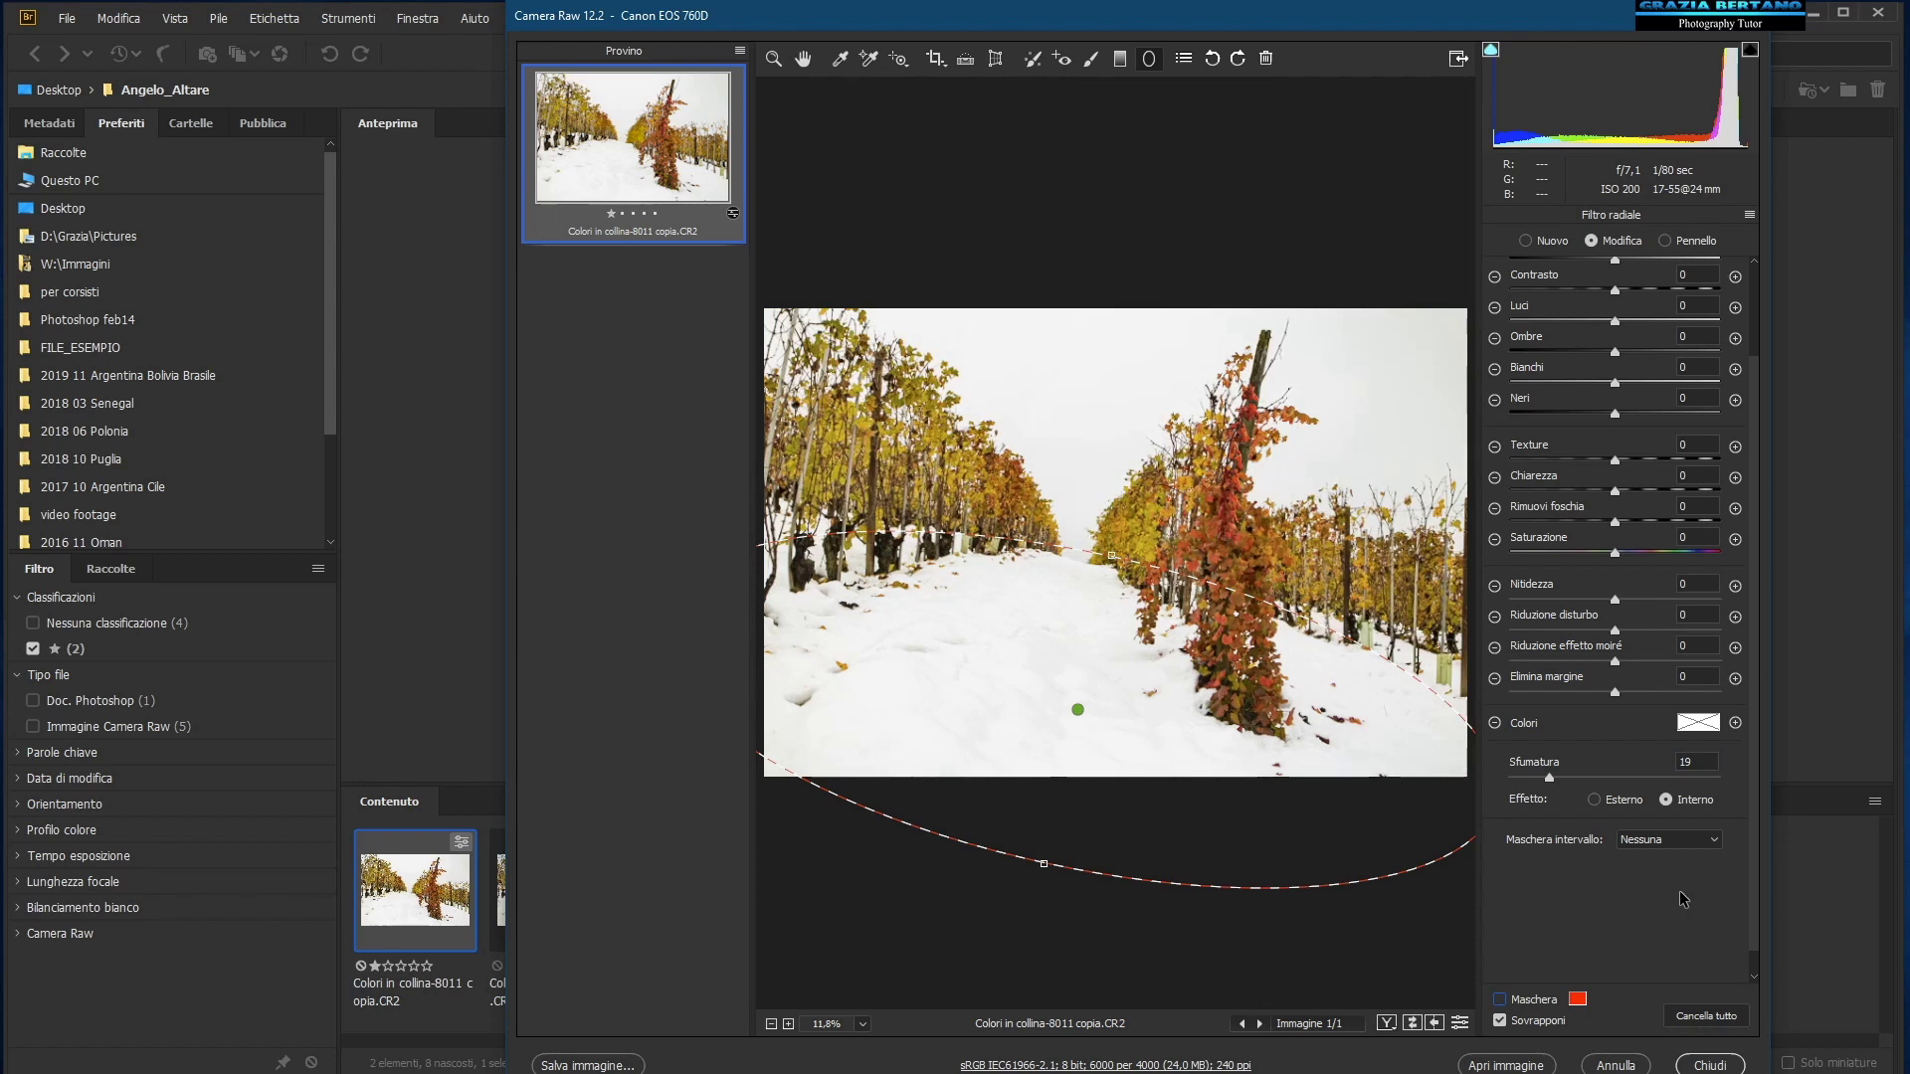
Step: Limit the radial filter with a Luminanza range mask set to 59–99, checked on the luminance map
left_click(1714, 841)
left_click(1642, 888)
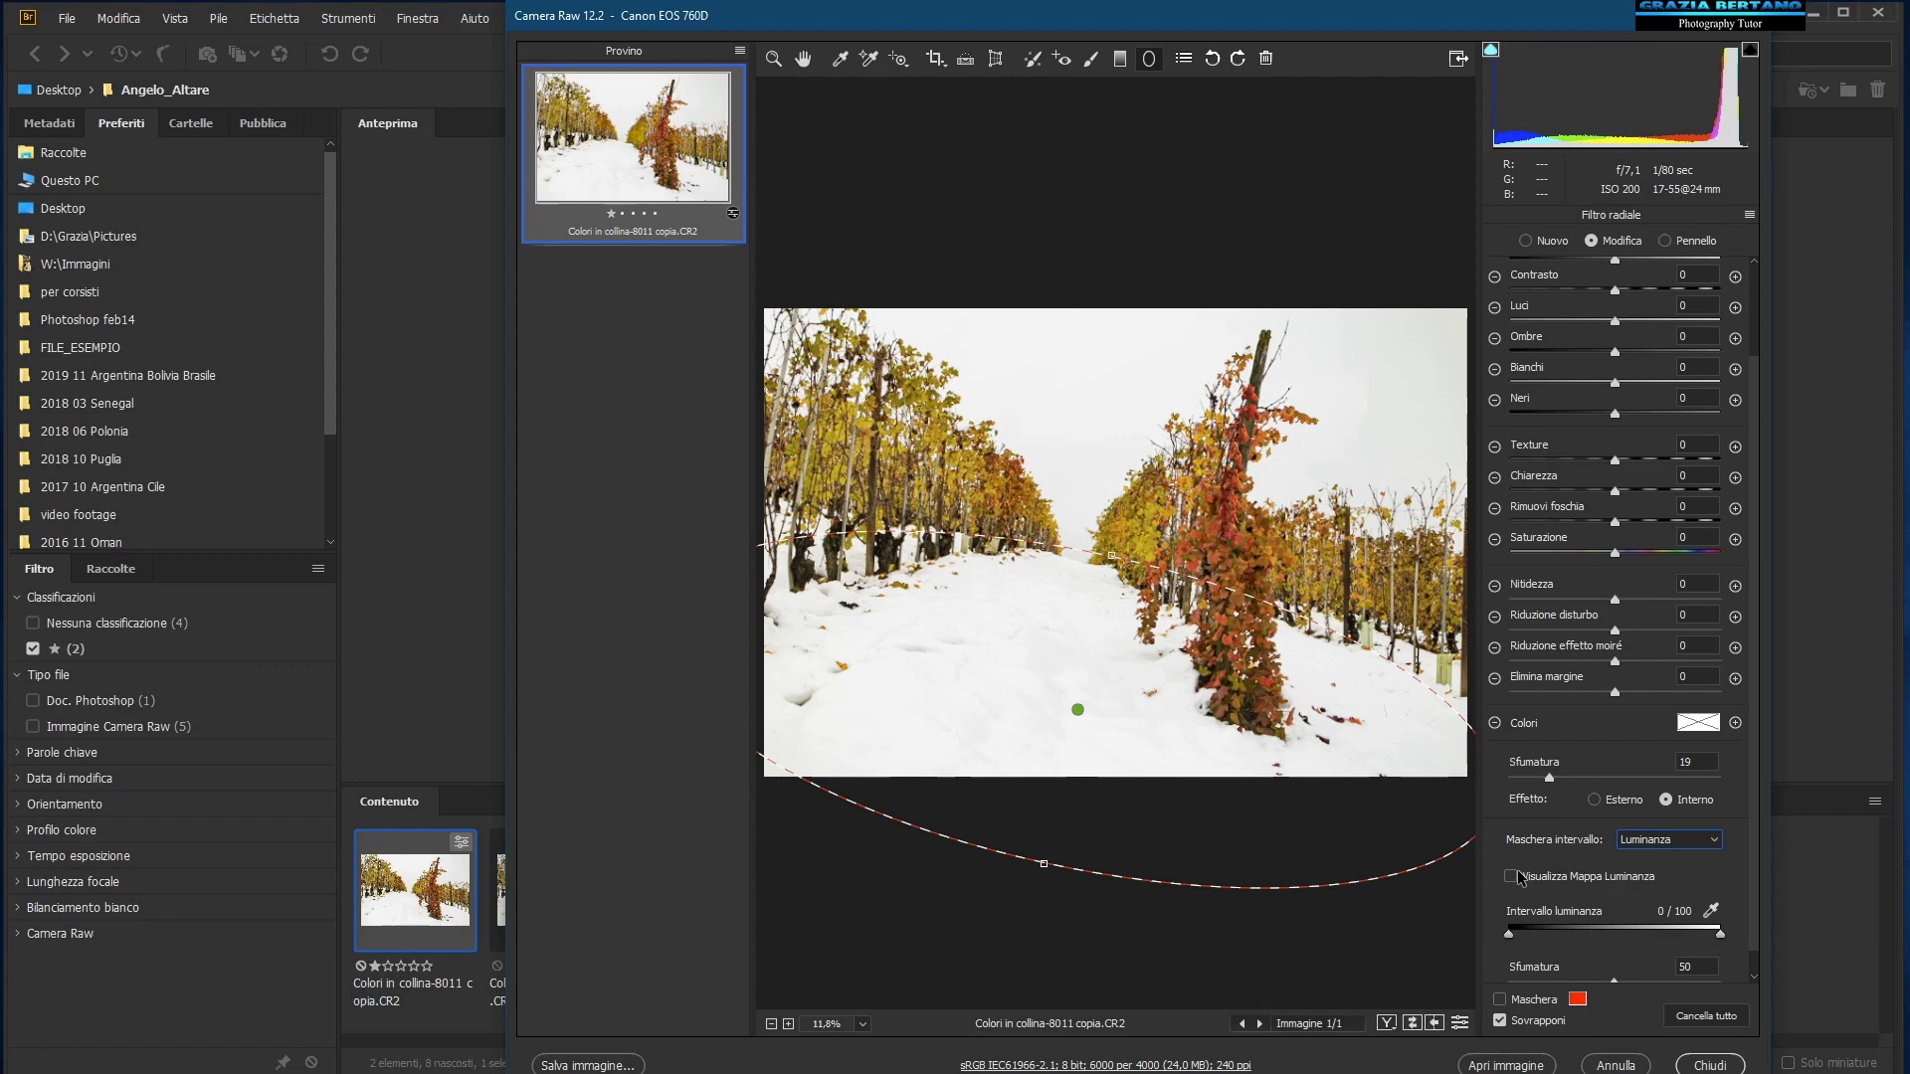
left_click(1511, 876)
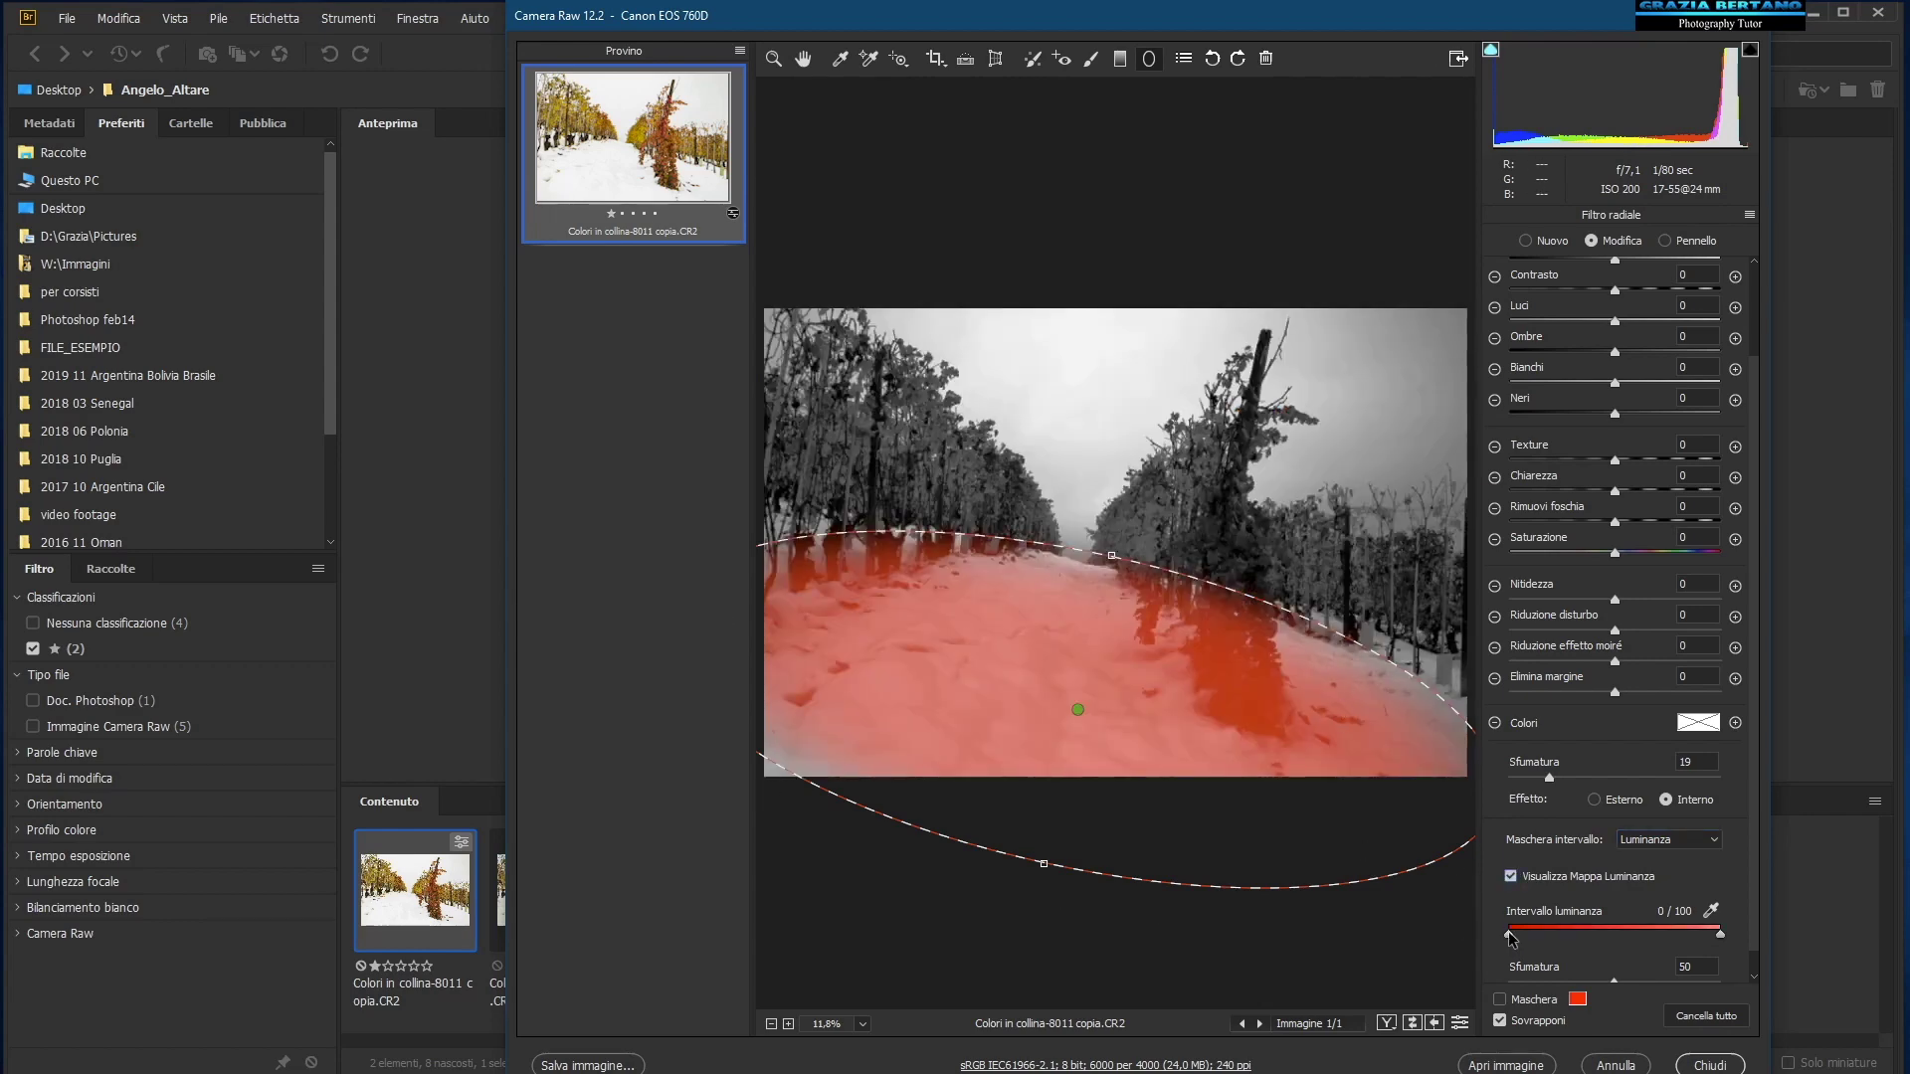
left_click_drag(1509, 933, 1642, 931)
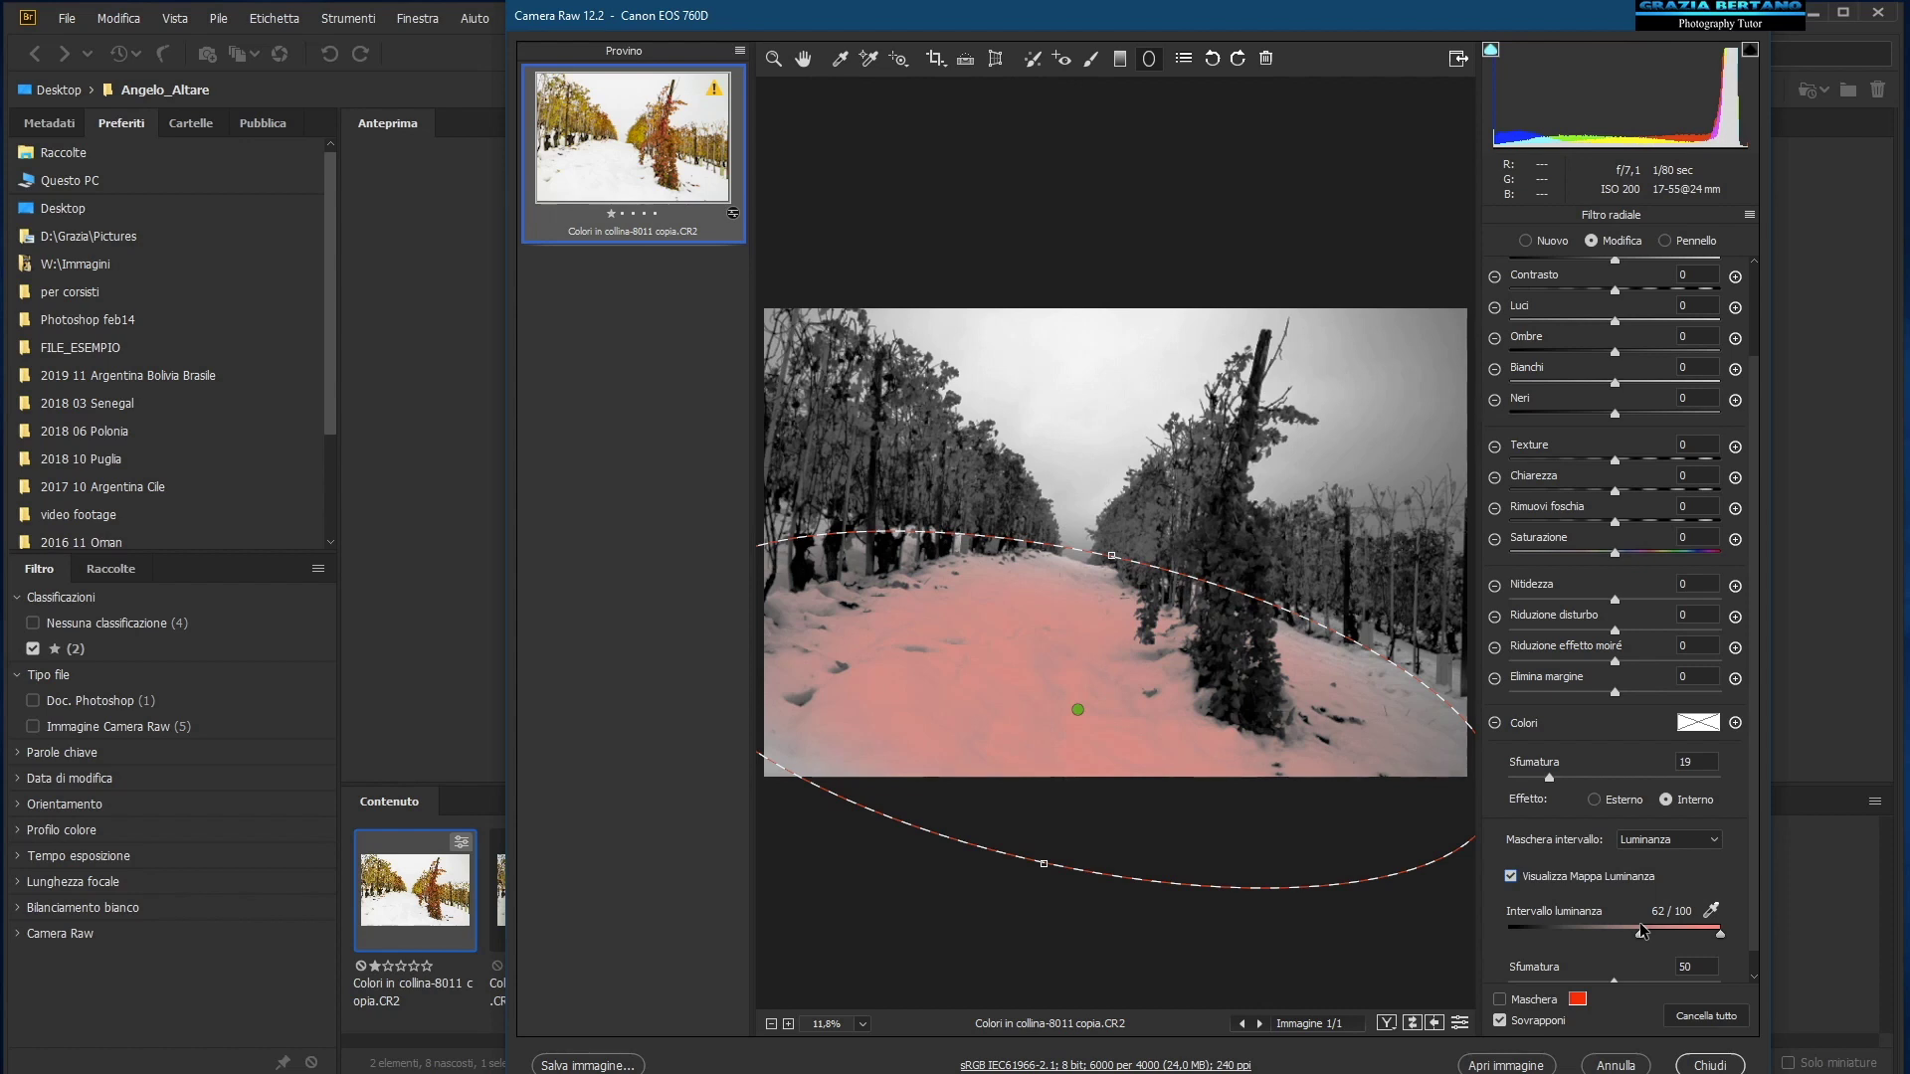
left_click_drag(1635, 926, 1634, 928)
left_click_drag(1688, 930, 1686, 932)
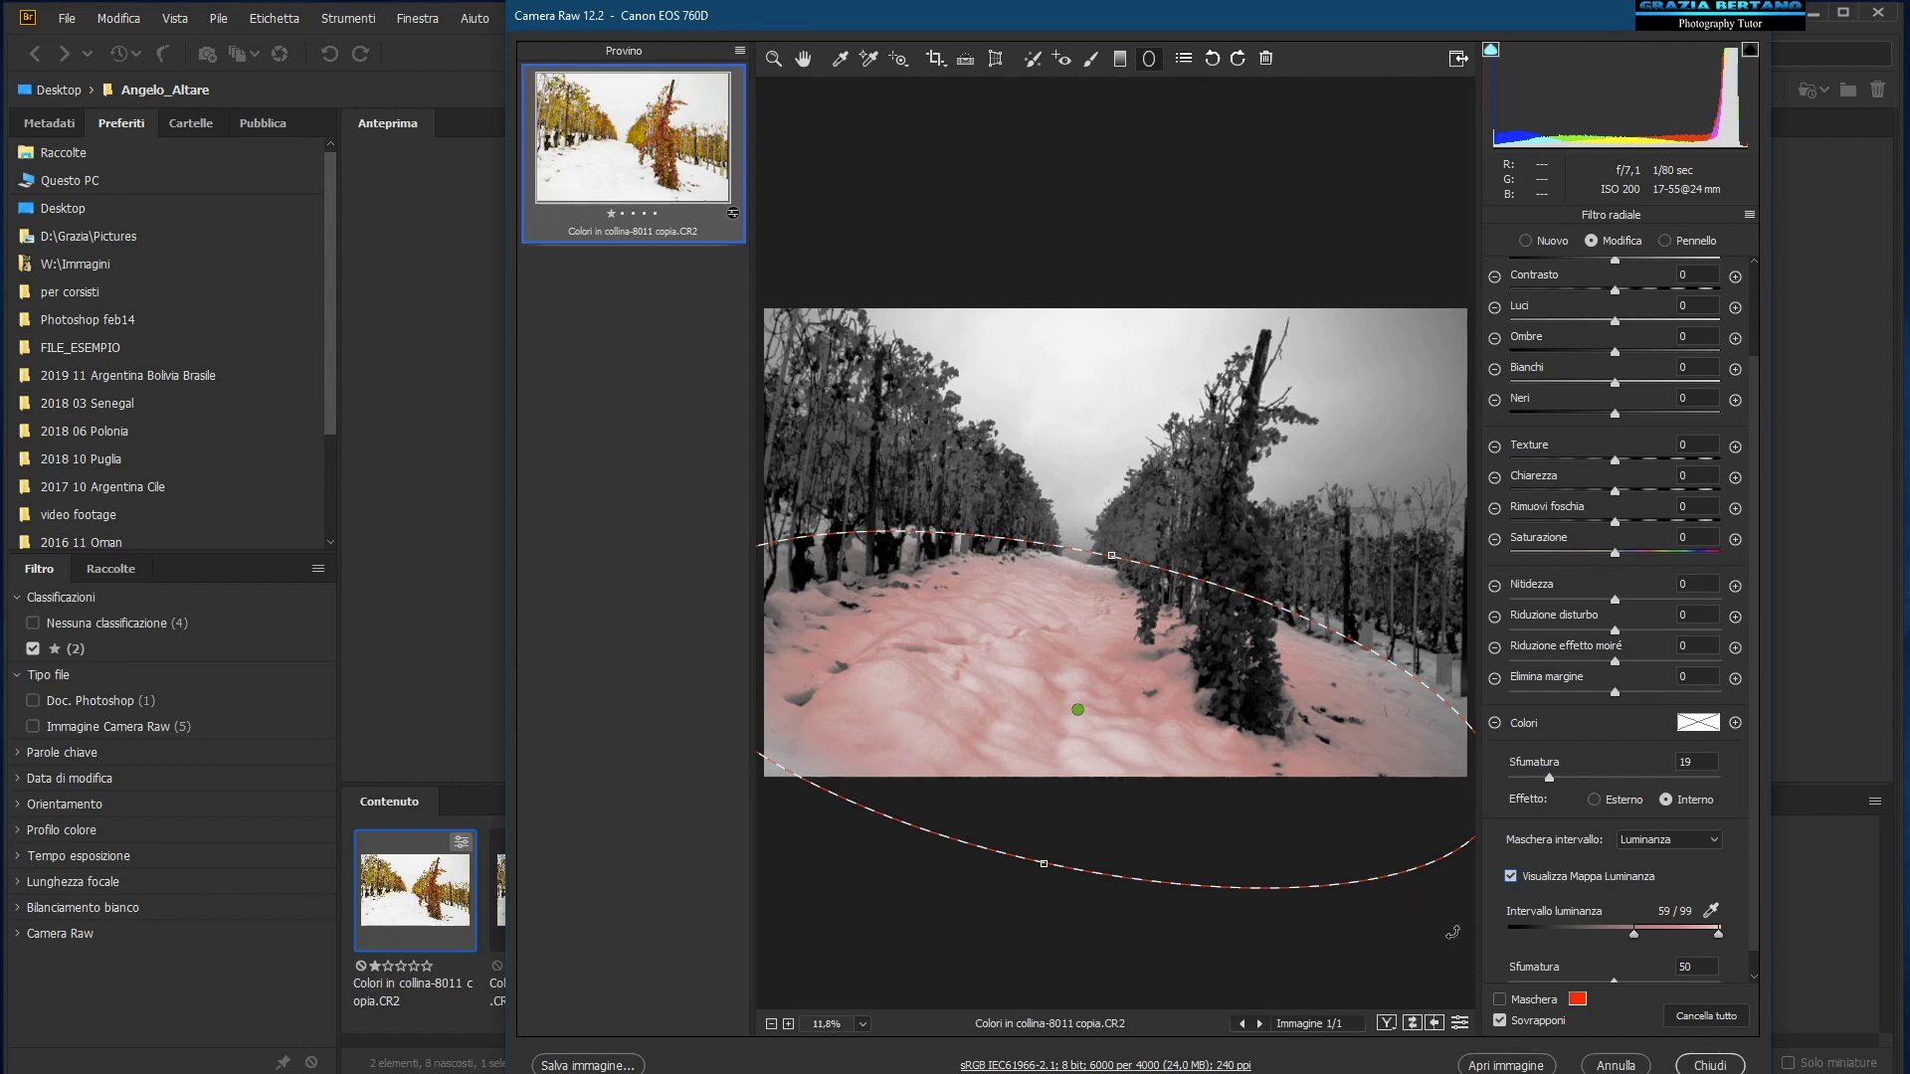
left_click(1511, 877)
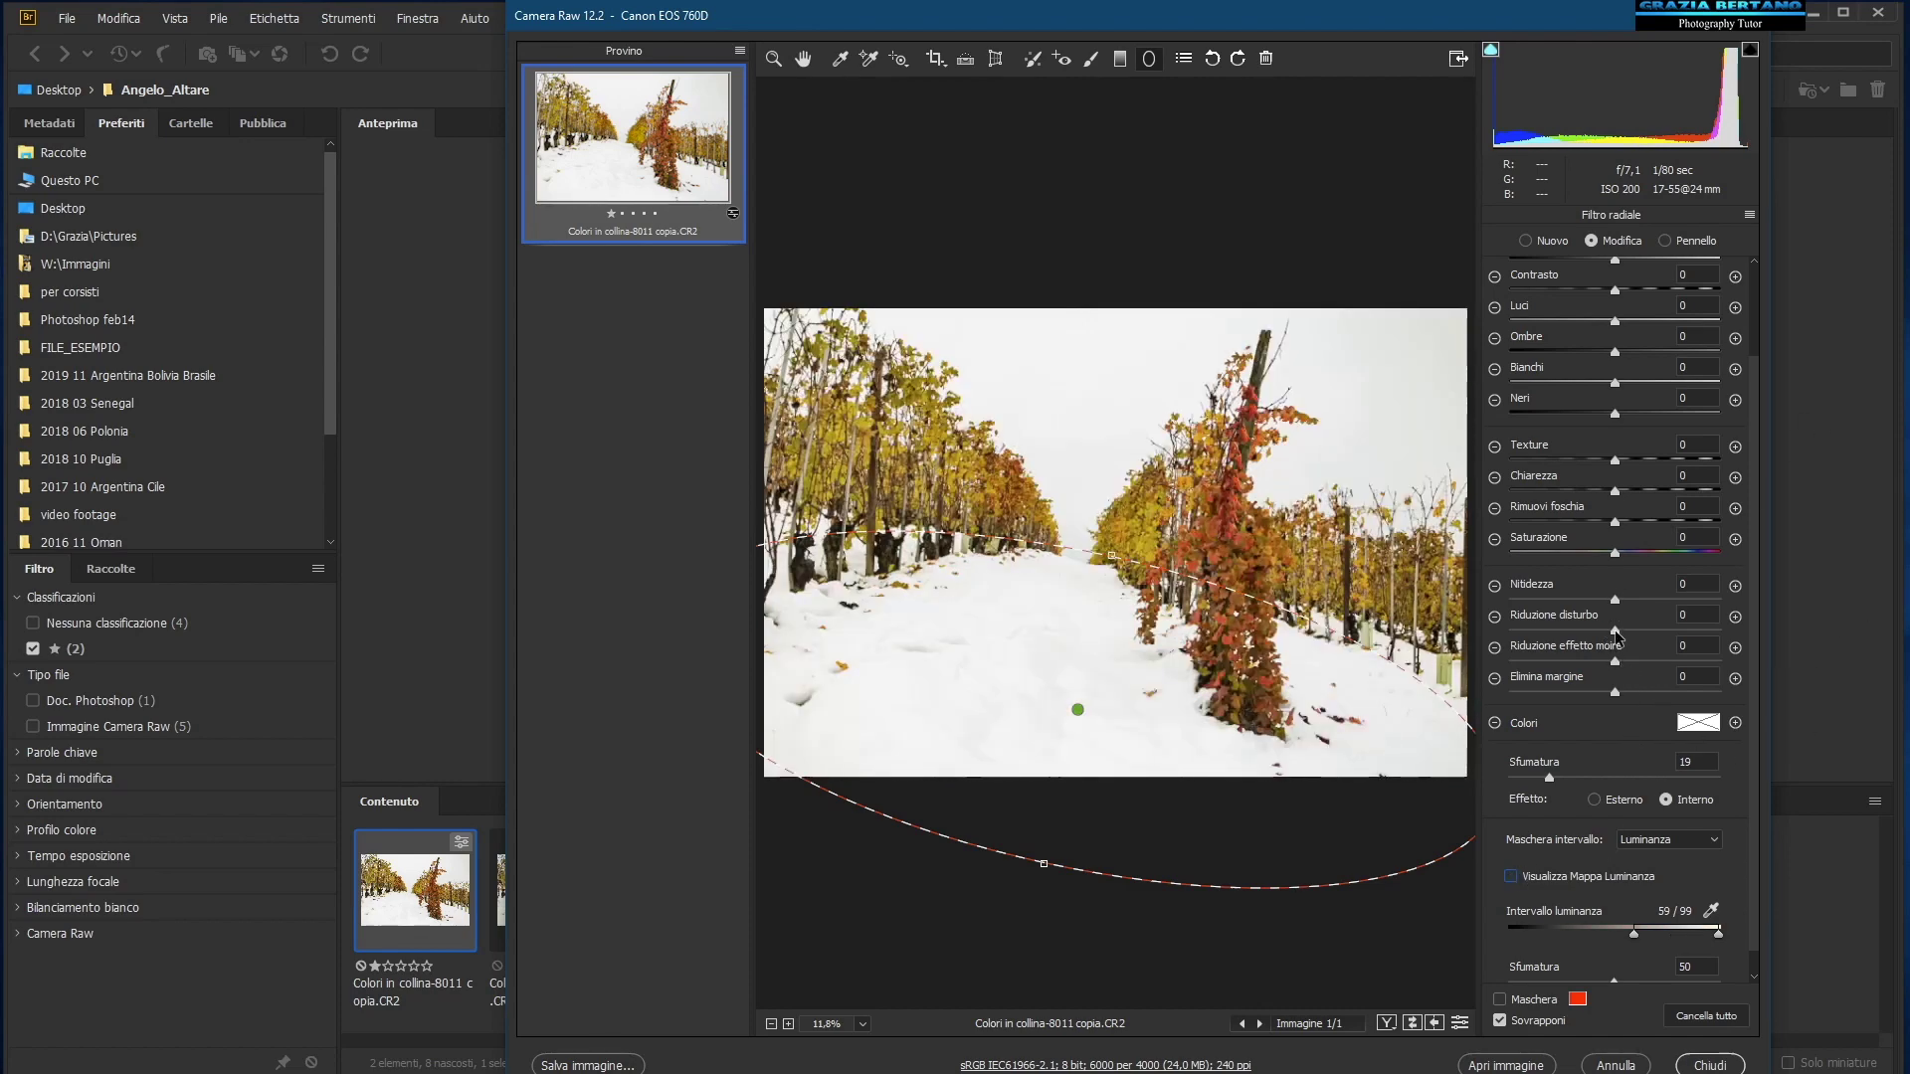
Step: Set the radial filter to Dehaze +57, Highlights -30, Shadows -64, Whites -14, Blacks -21, Clarity +30, Sharpness +15
left_click_drag(1614, 521, 1669, 525)
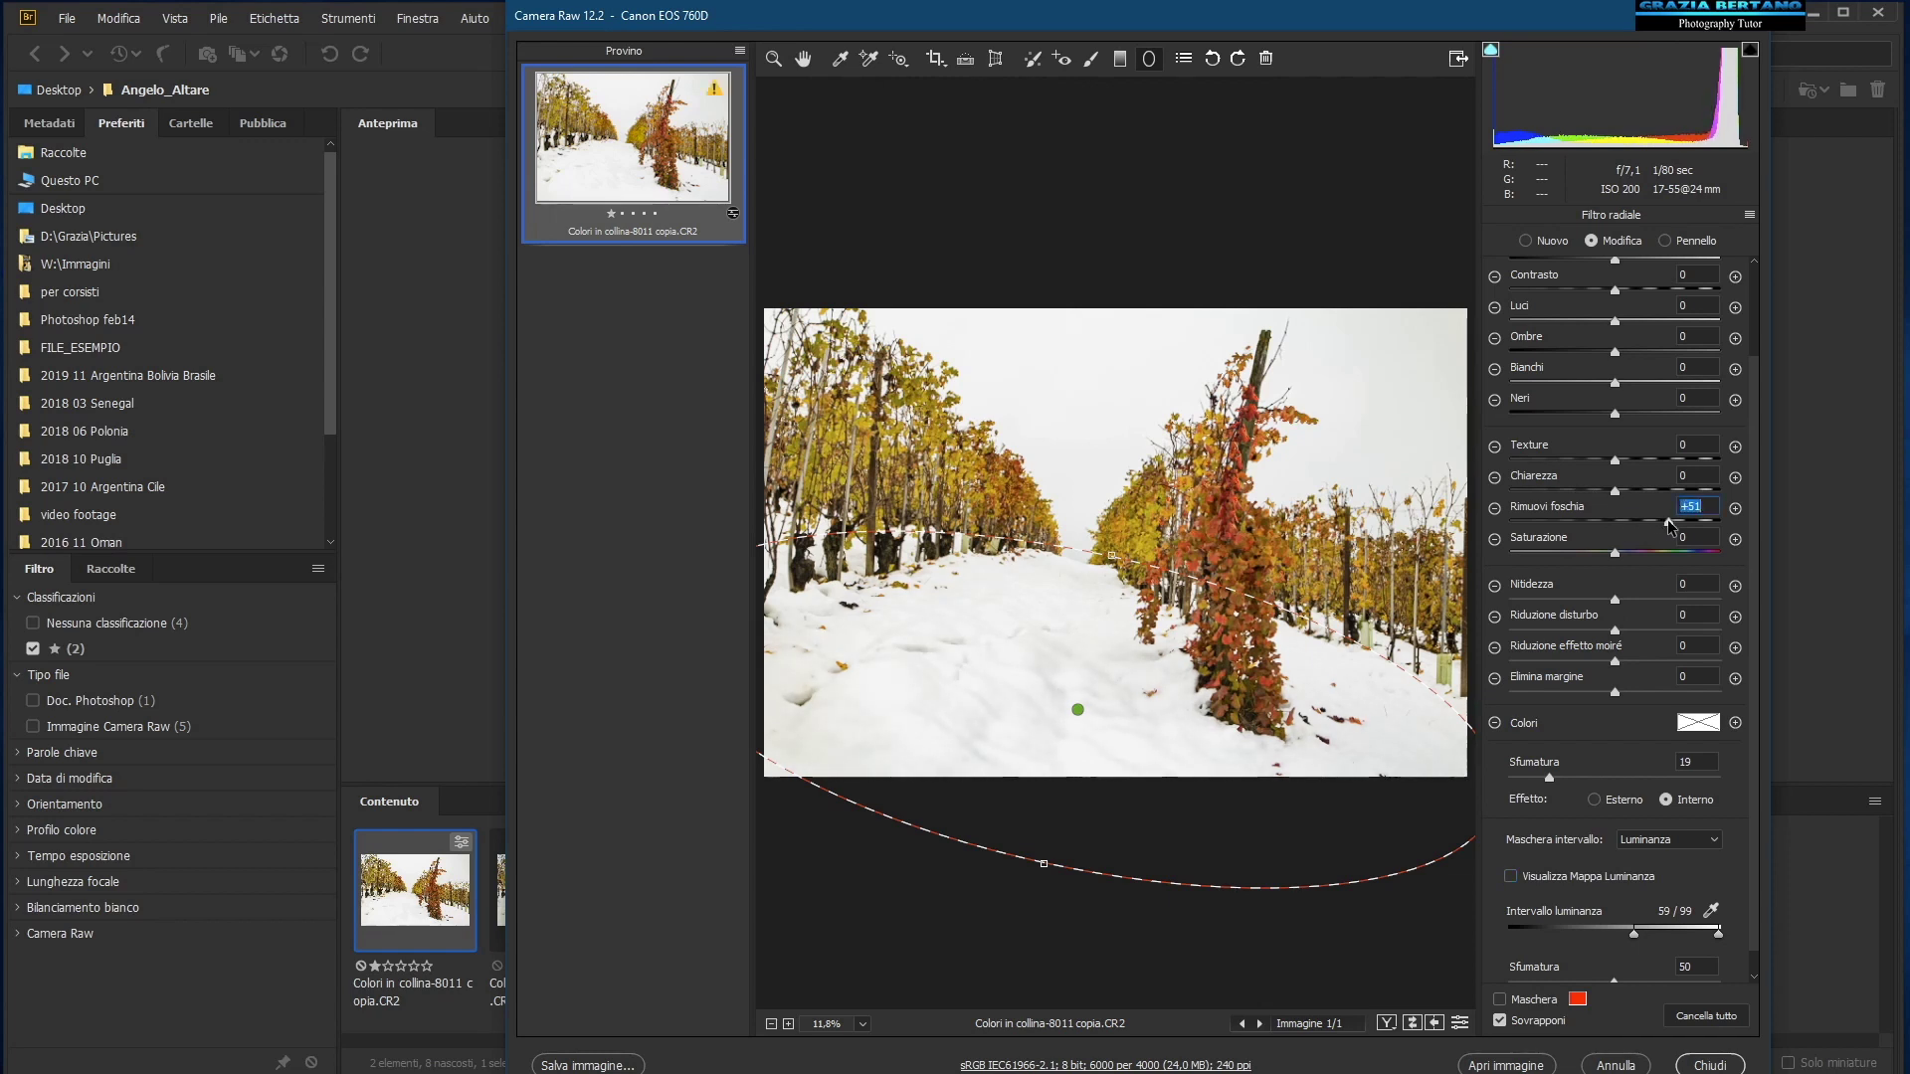
left_click_drag(1670, 525, 1674, 528)
mouse_move(1614, 322)
left_mouse_down()
mouse_move(1559, 331)
mouse_move(1585, 329)
left_mouse_up()
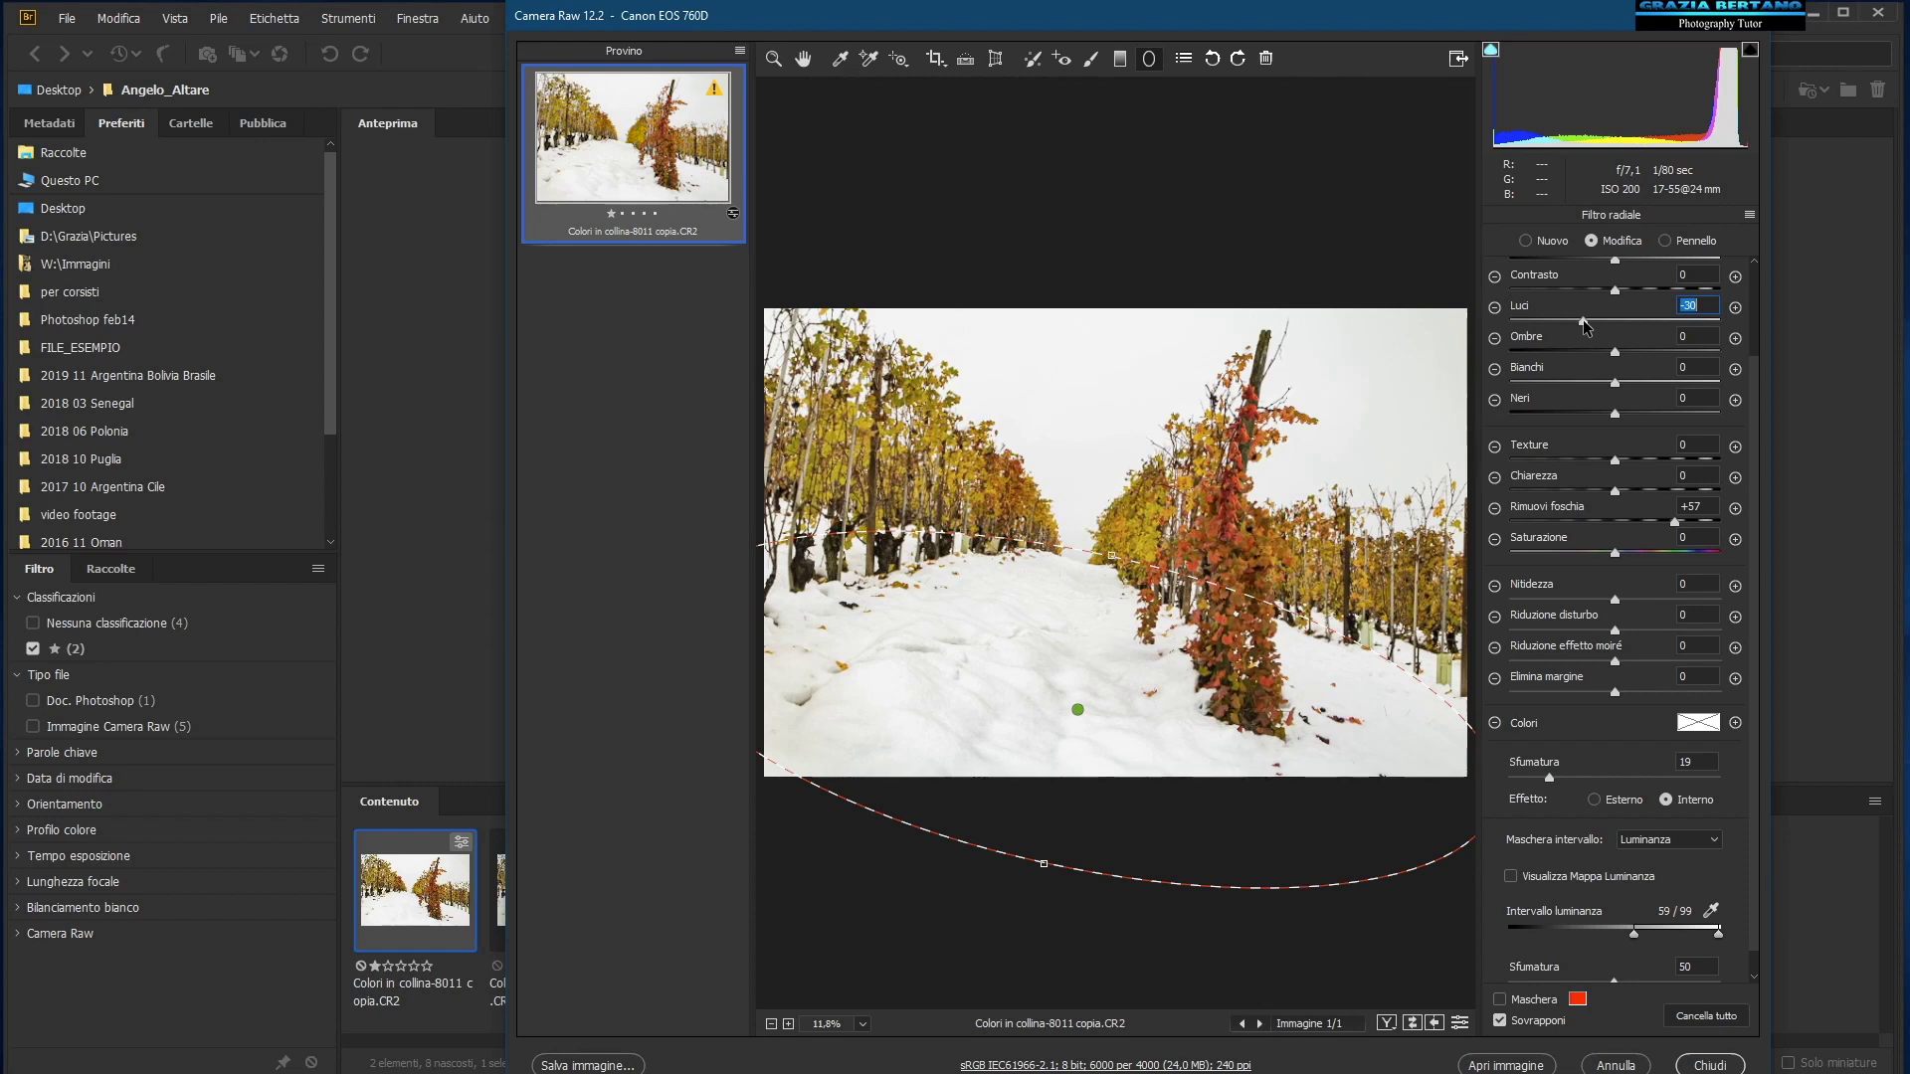
left_click_drag(1615, 353, 1550, 376)
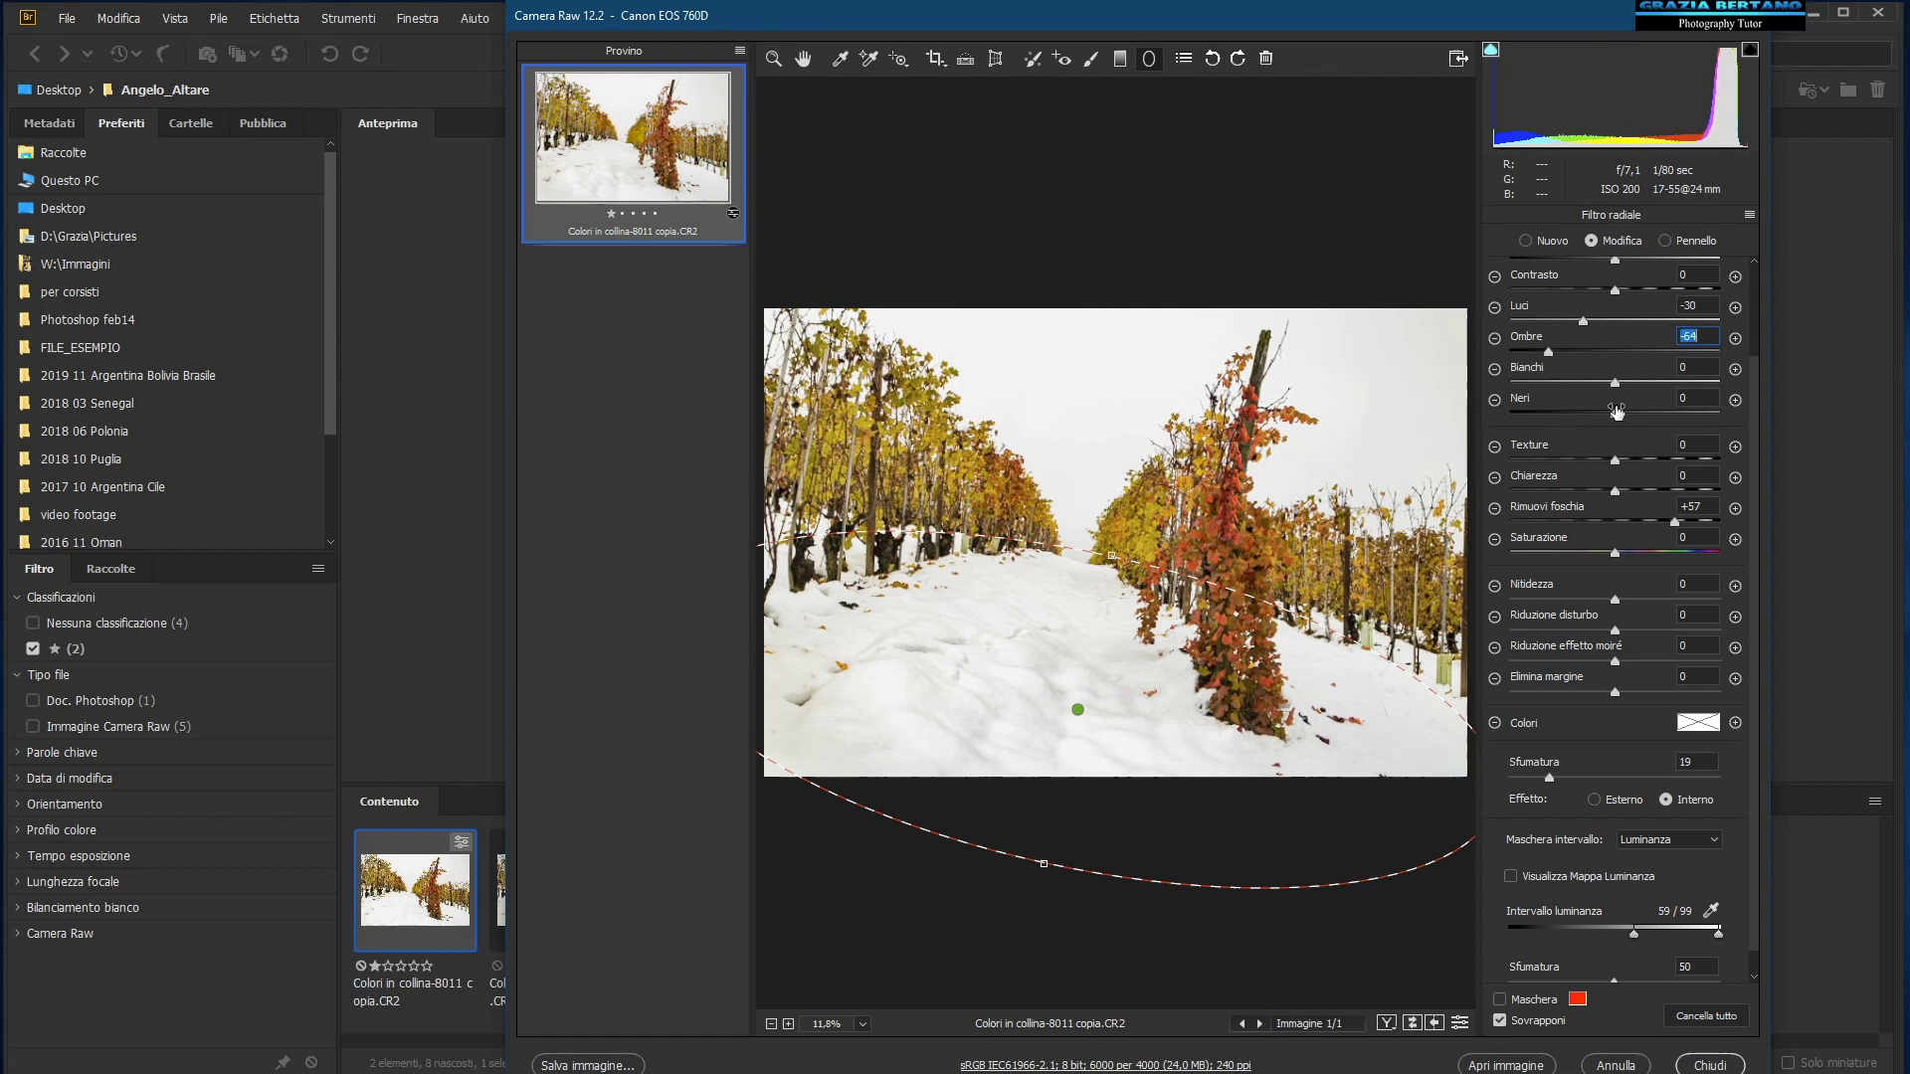
left_click_drag(1616, 386, 1602, 391)
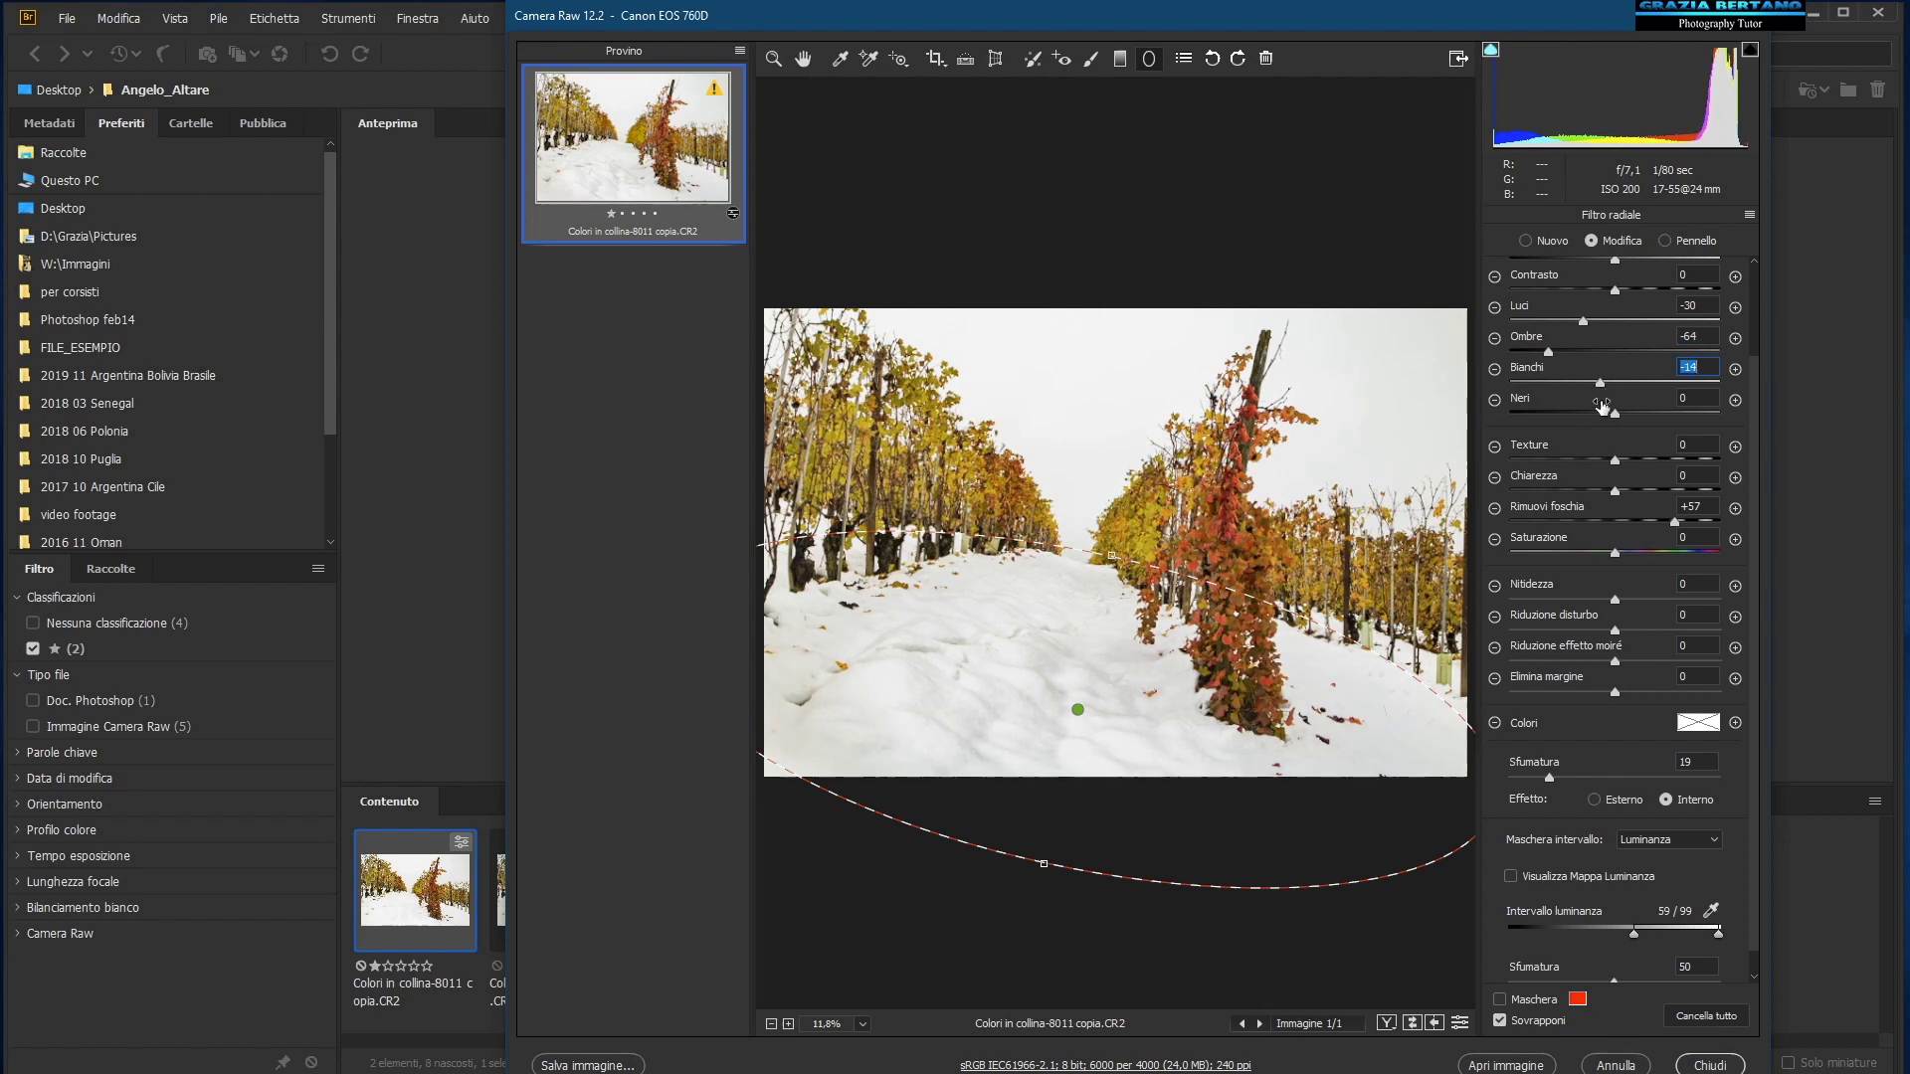
left_click_drag(1616, 414, 1592, 415)
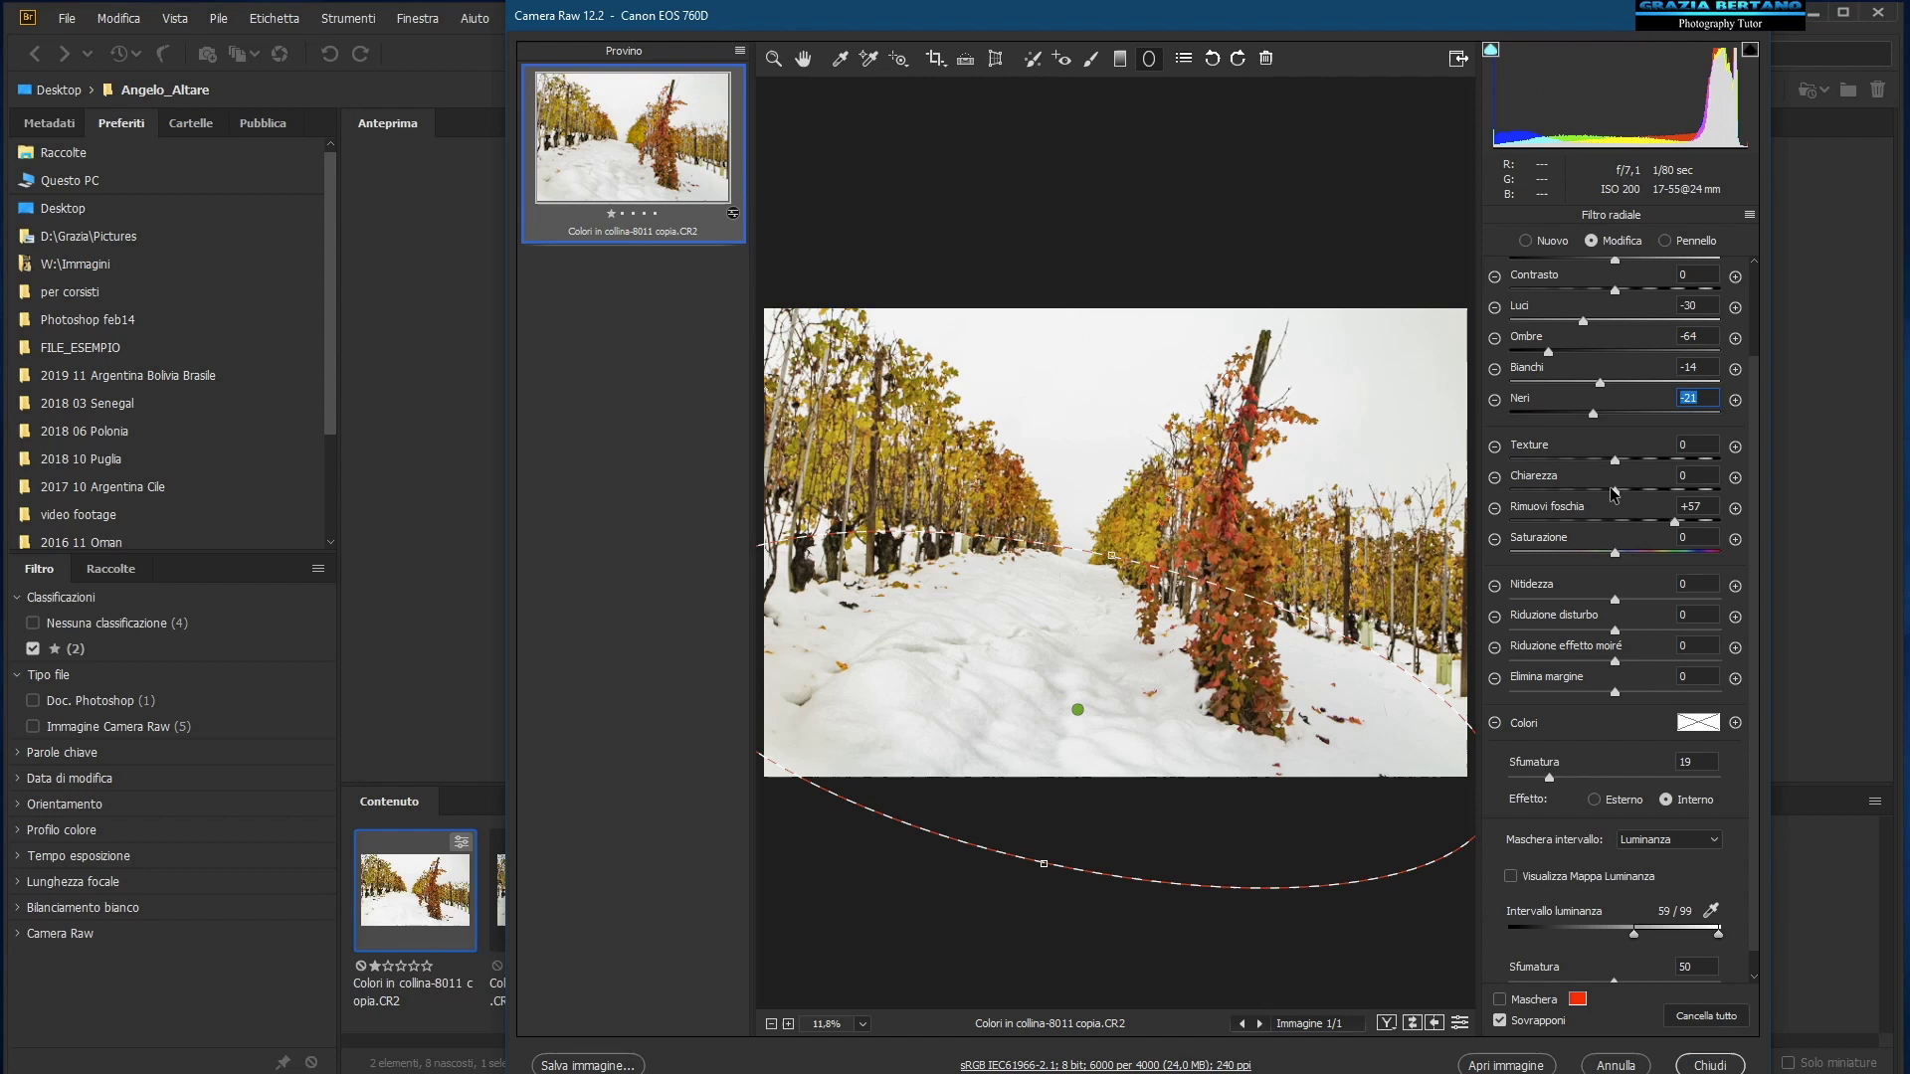
left_click_drag(1618, 494, 1644, 491)
left_click_drag(1614, 600, 1630, 601)
Step: After a quick before/after check, add a graduated filter over the sky with adjustments reset to zero
key("Delete")
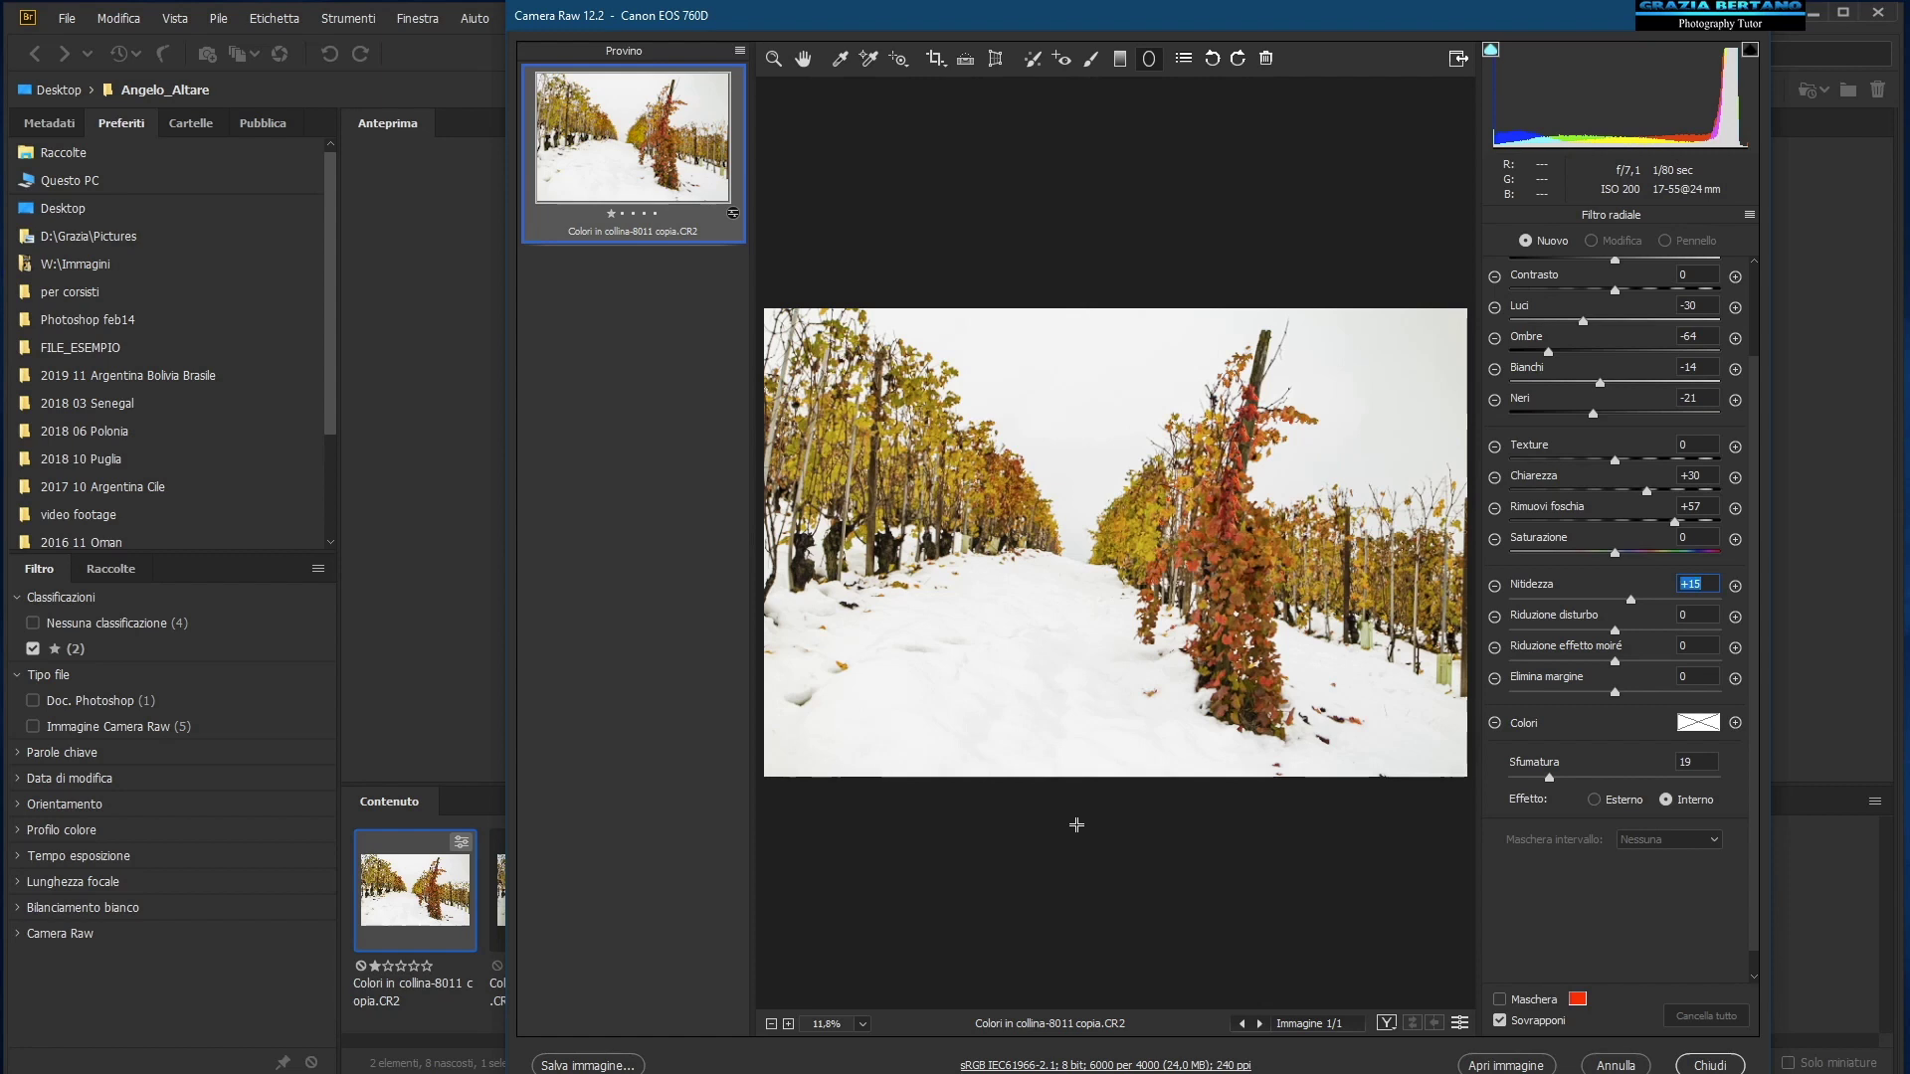
key("ctrl+z")
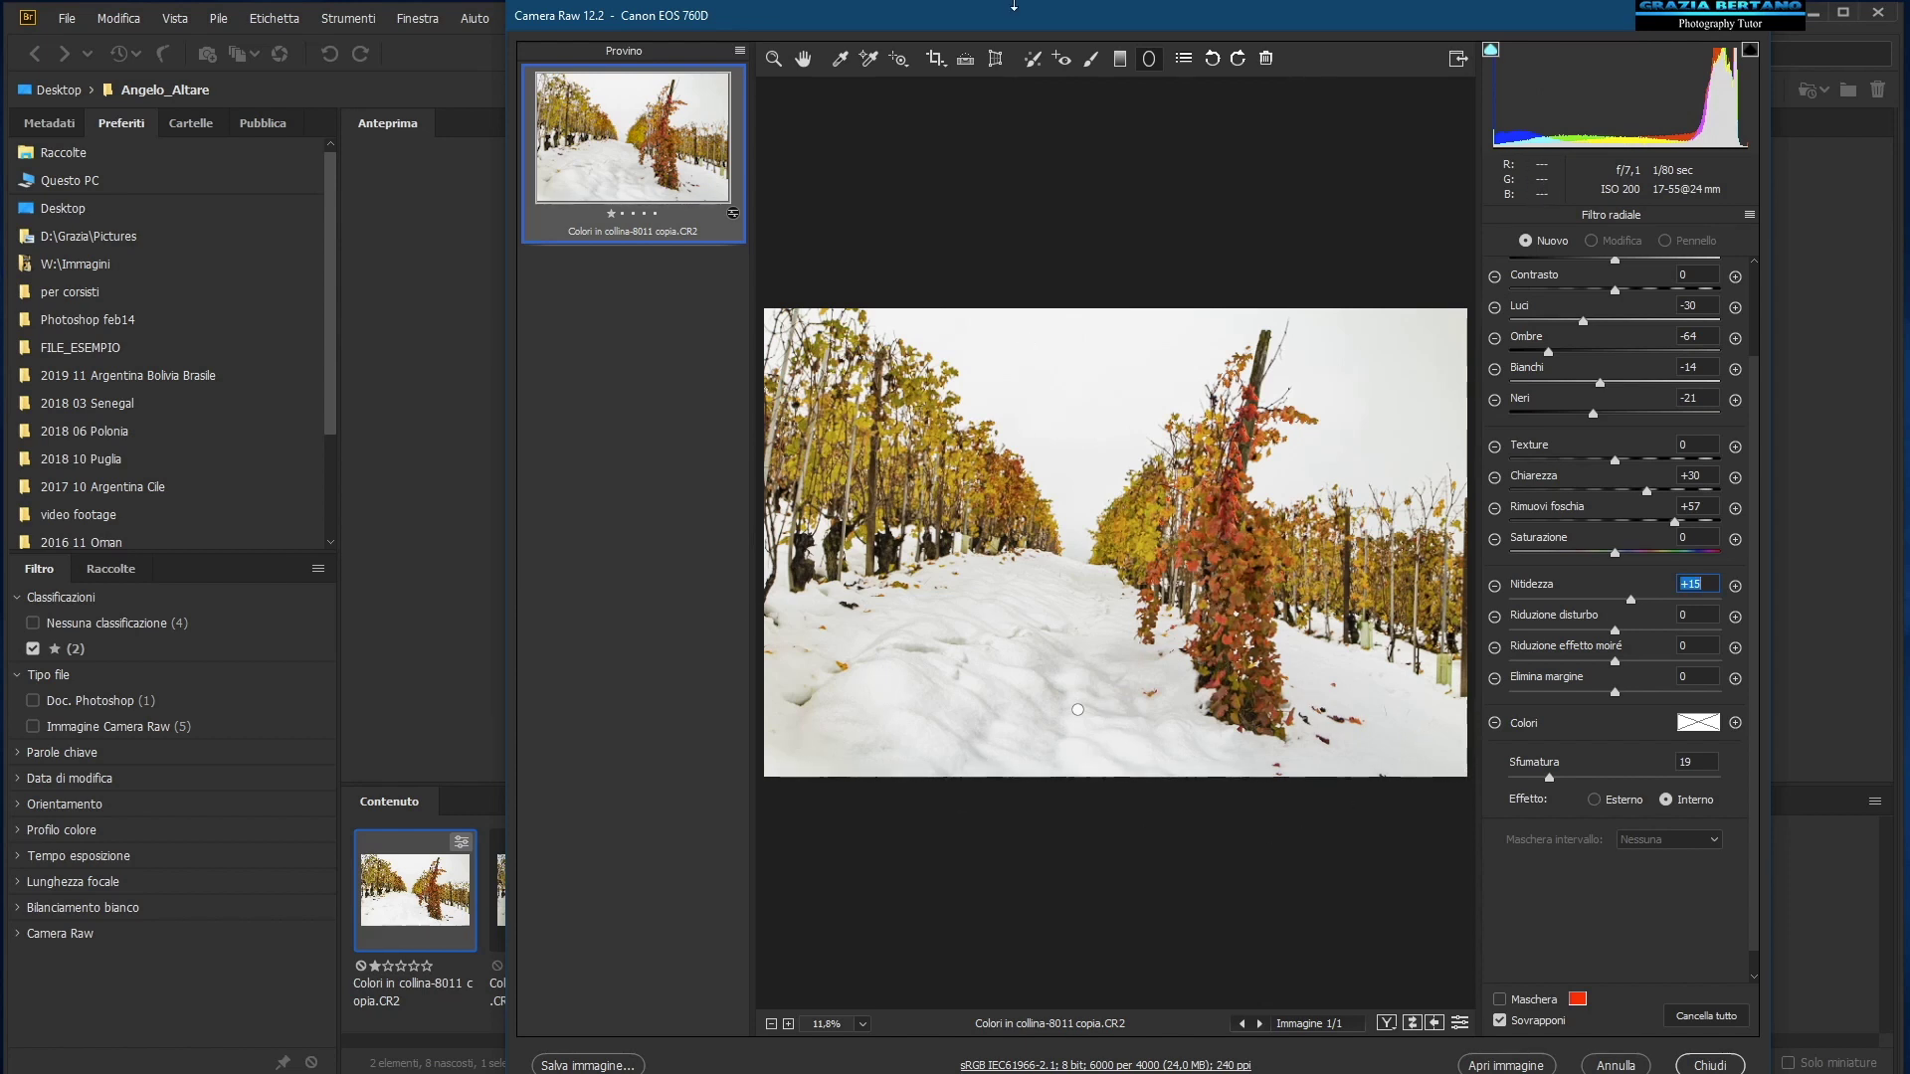
left_click(1121, 60)
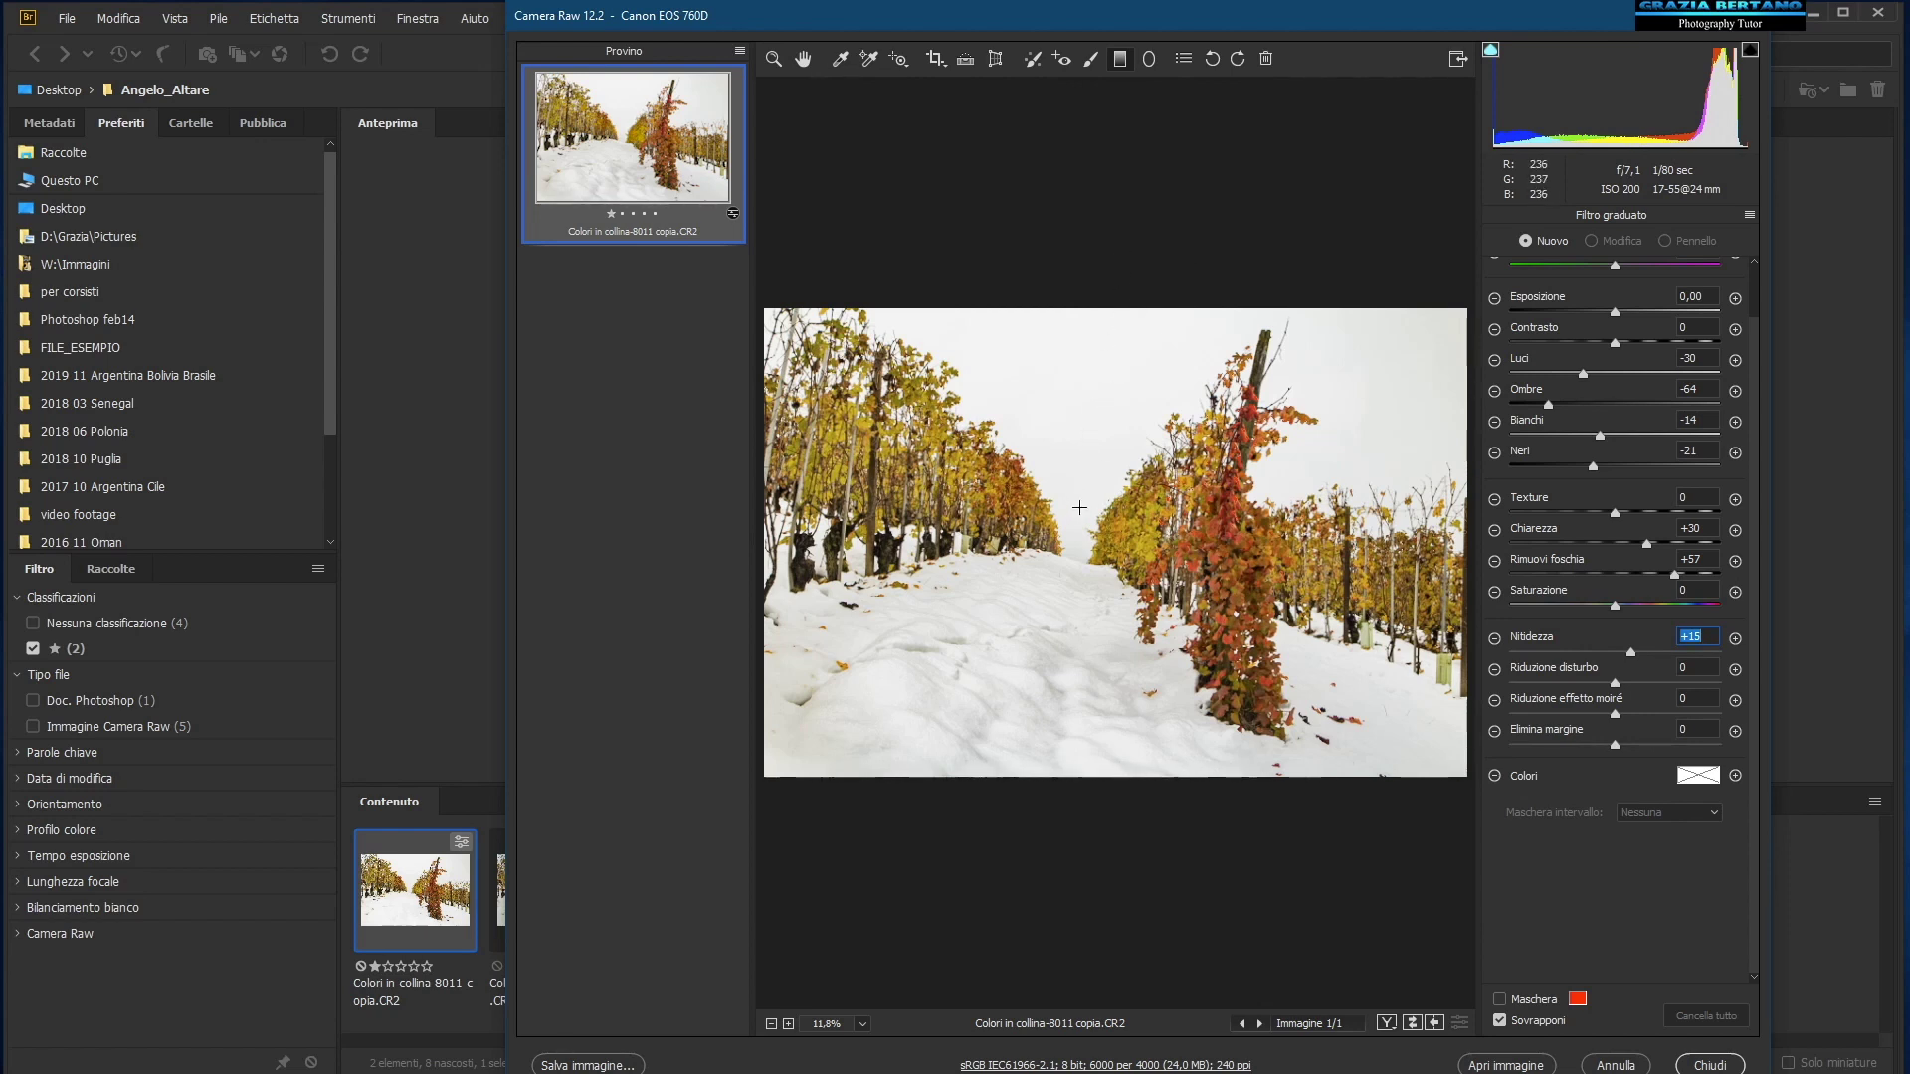
left_click_drag(1088, 493, 1056, 621)
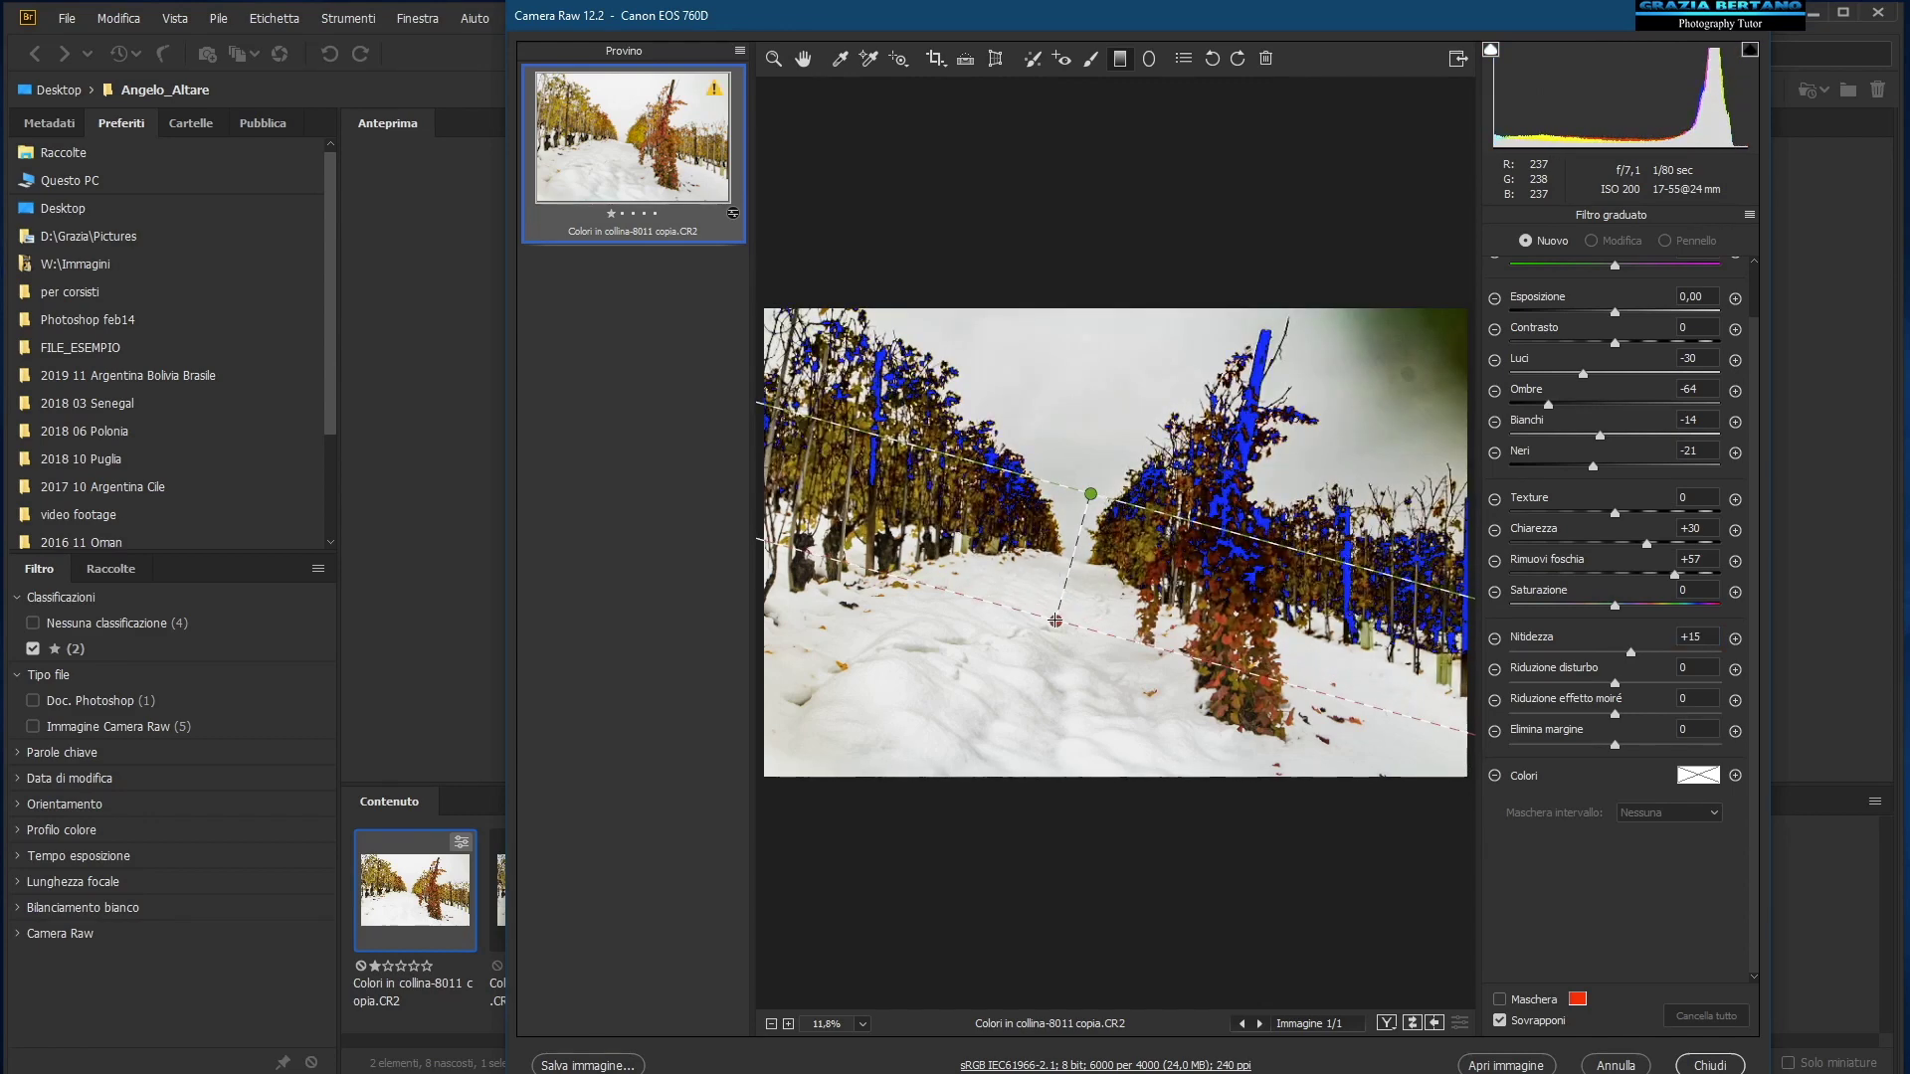
left_click_drag(1056, 621, 1055, 621)
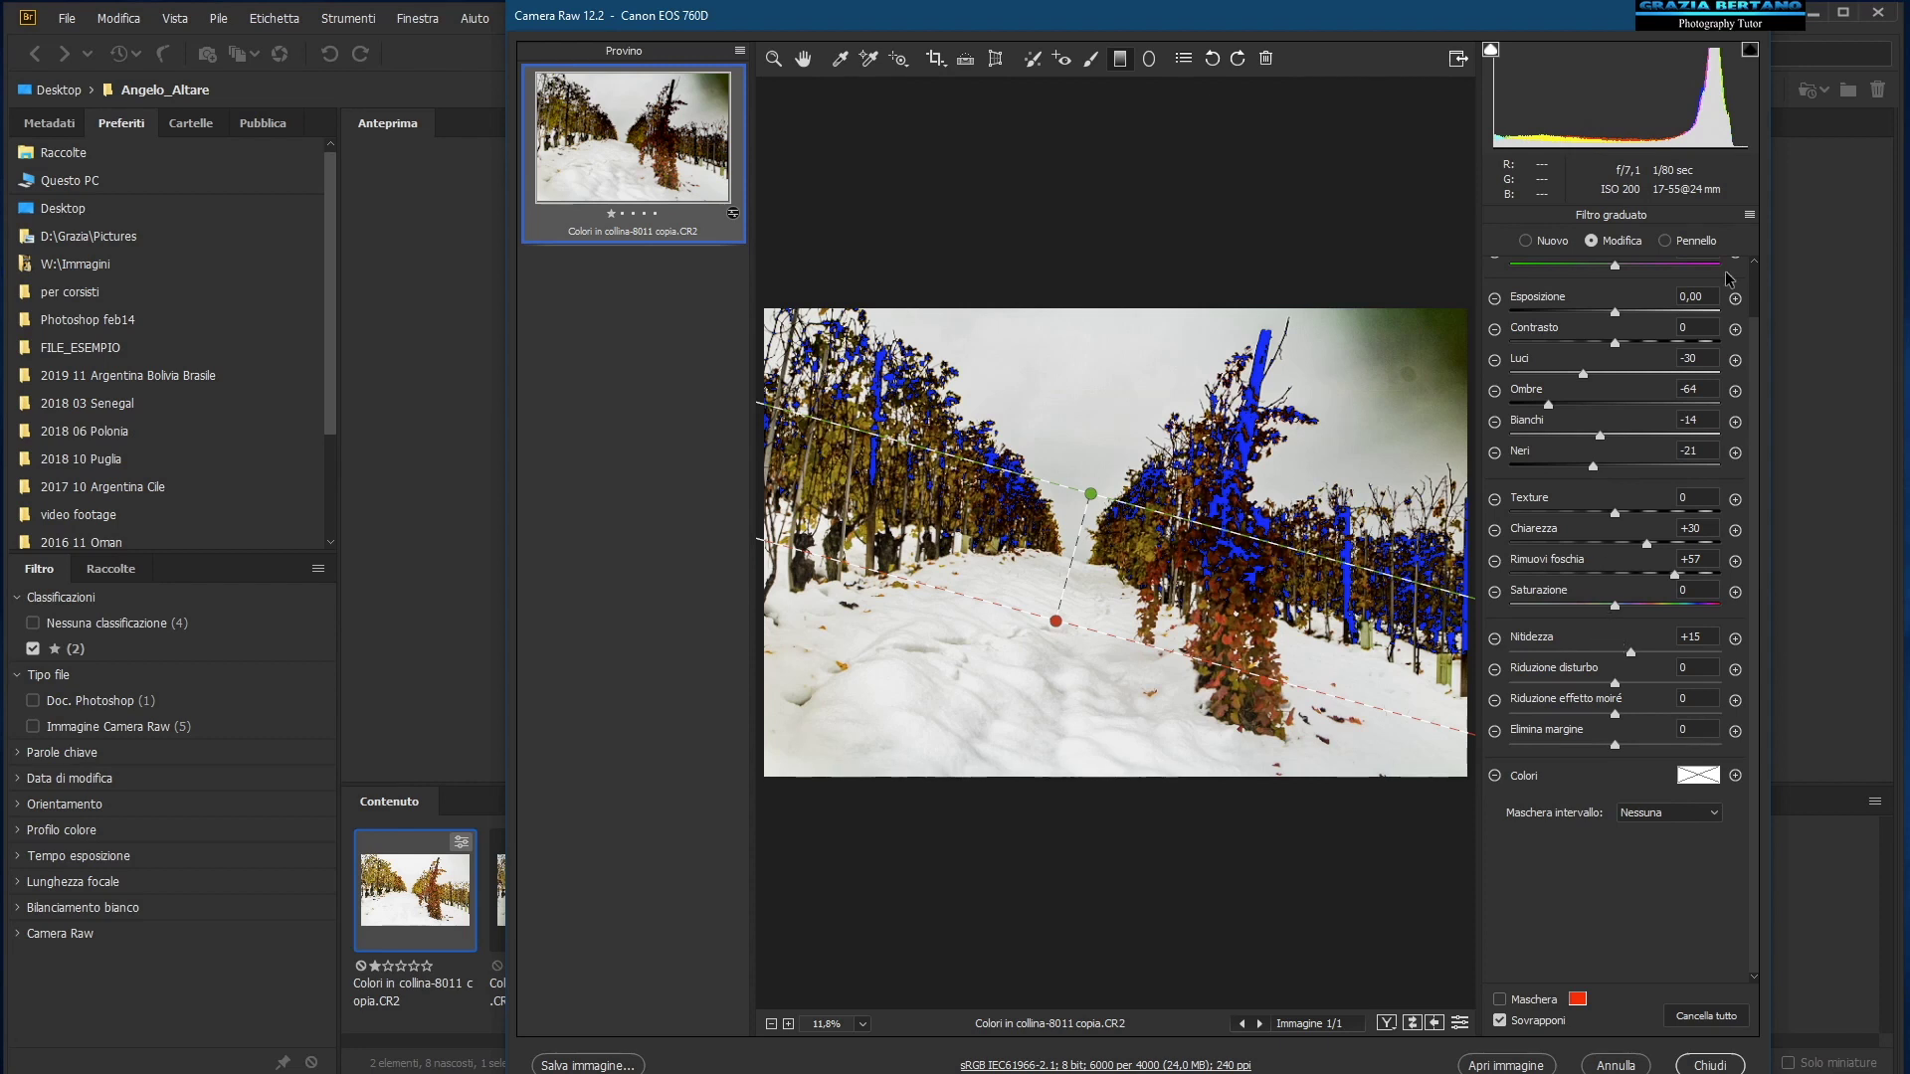
left_click(1752, 216)
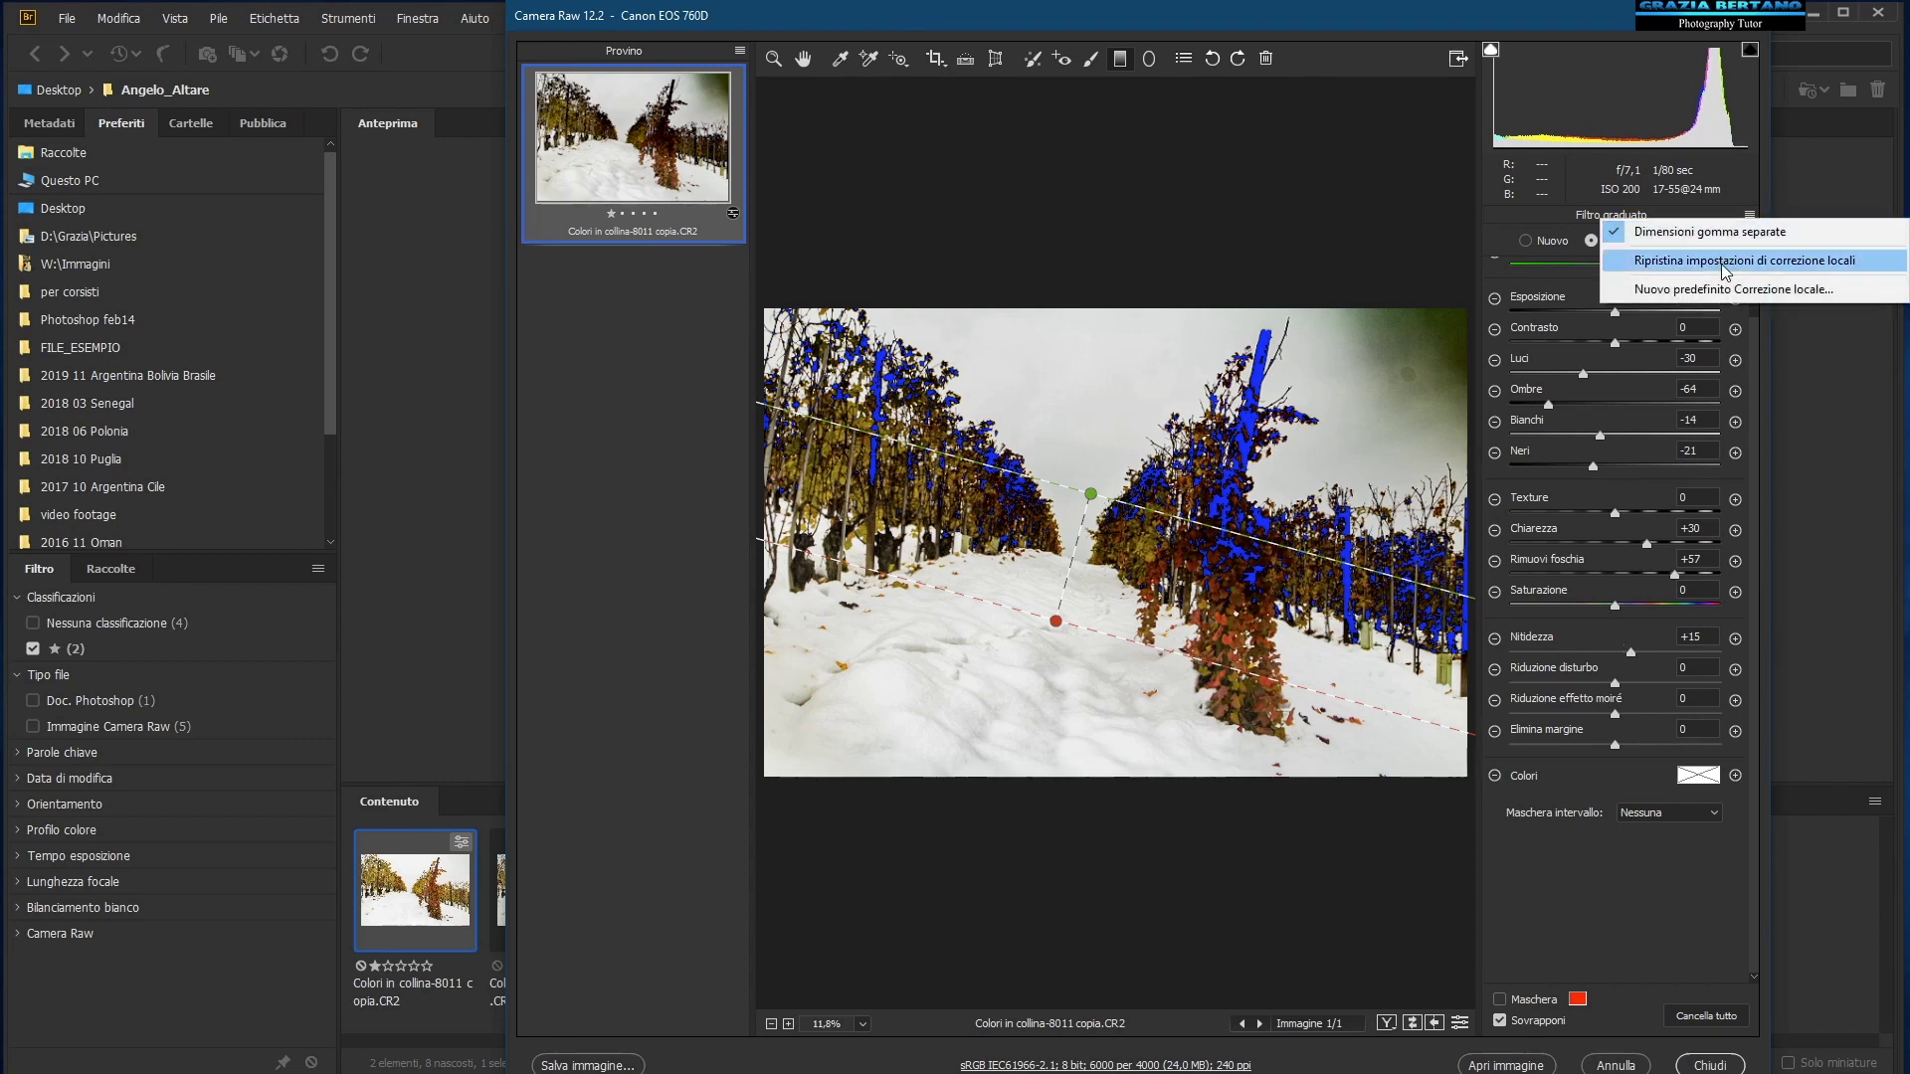
left_click(1726, 261)
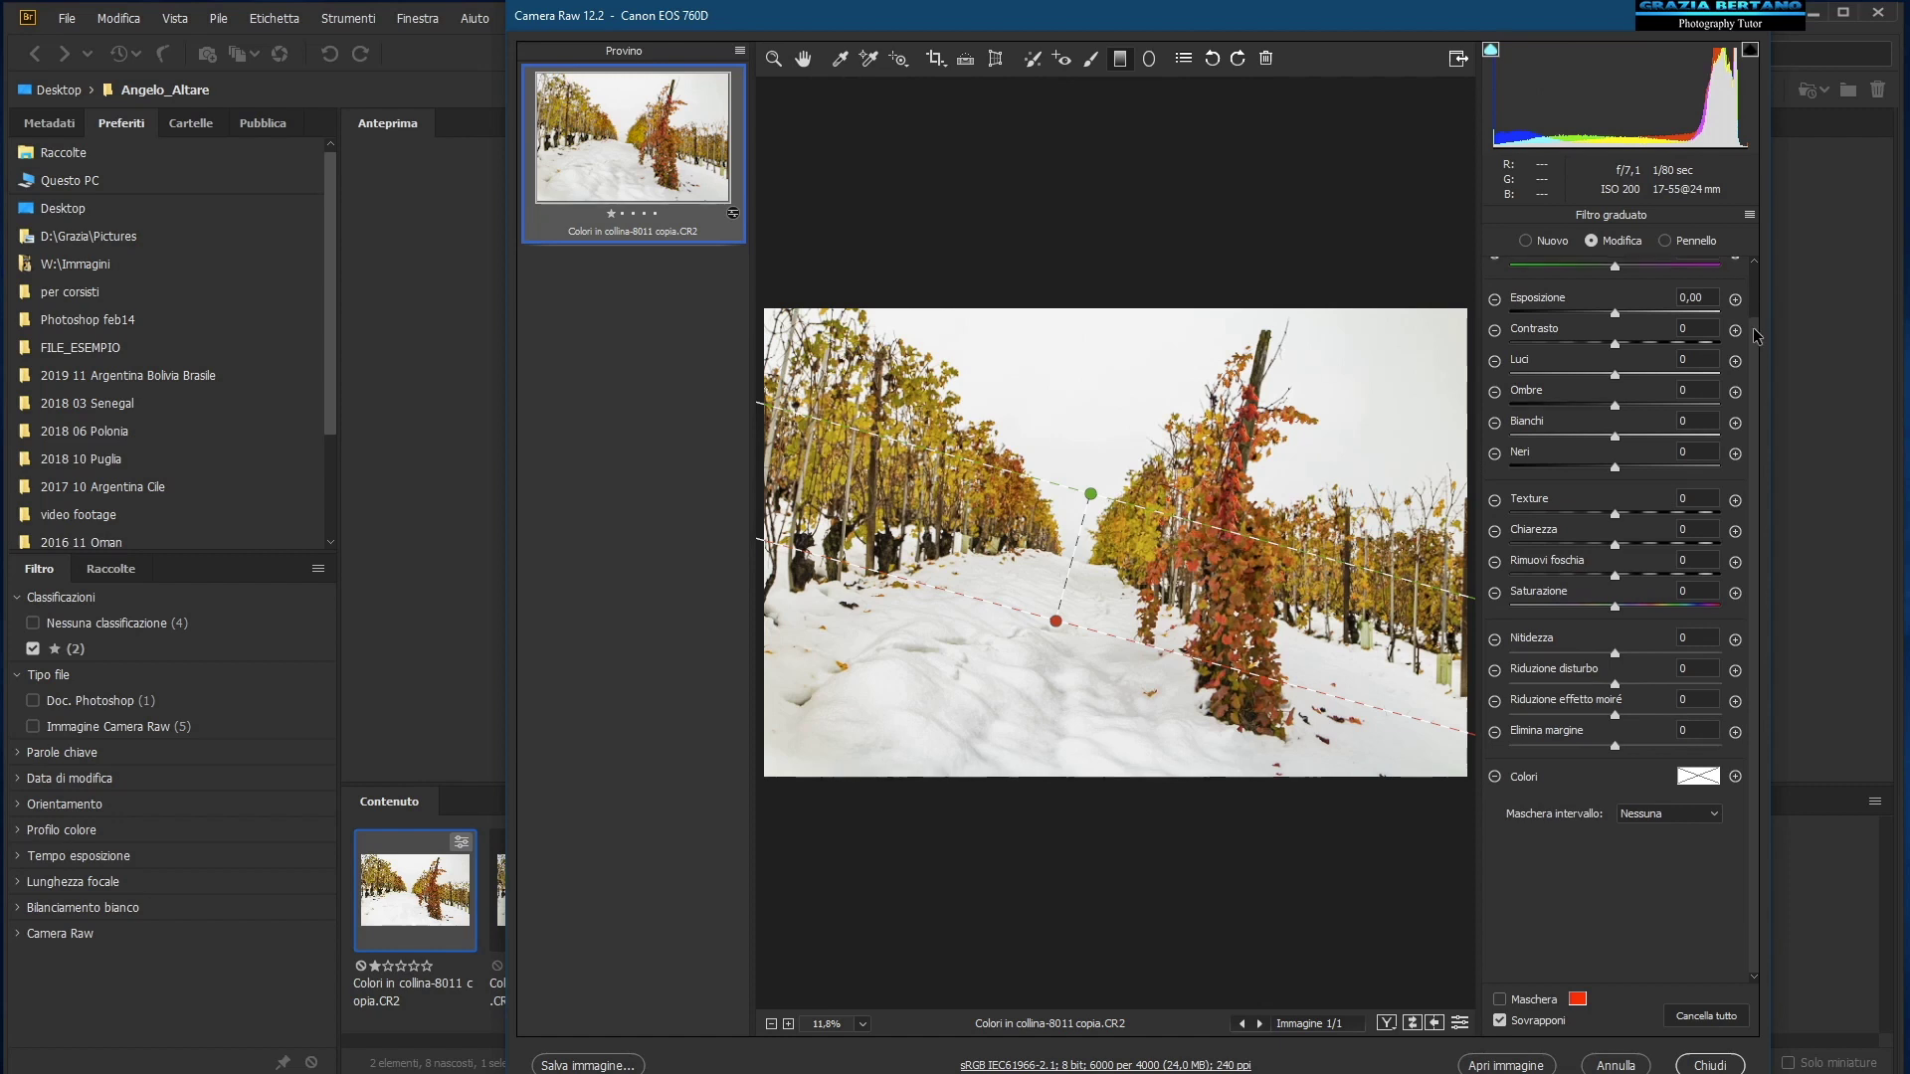
Step: Set the graduated filter's Temperature to -61 and Contrast to -29
left_click_drag(1757, 326, 1762, 271)
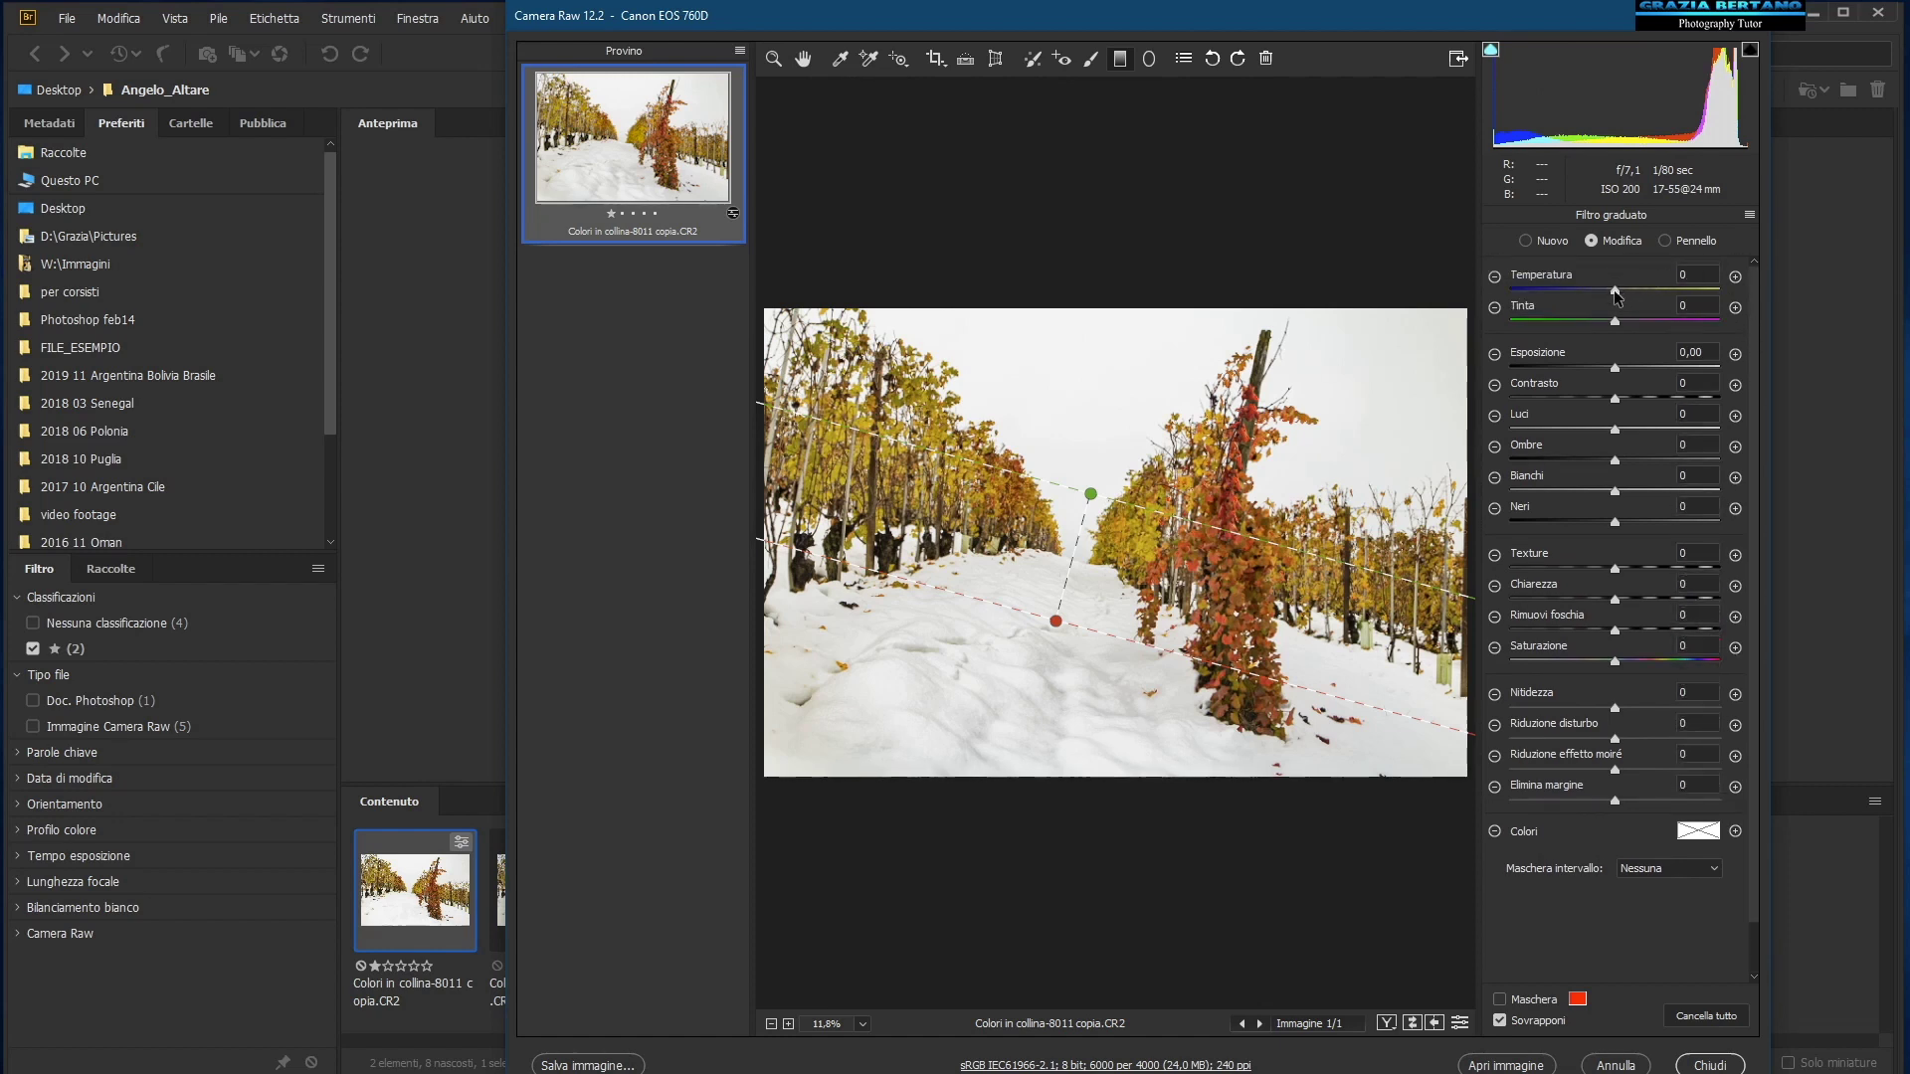
left_click_drag(1615, 291, 1557, 291)
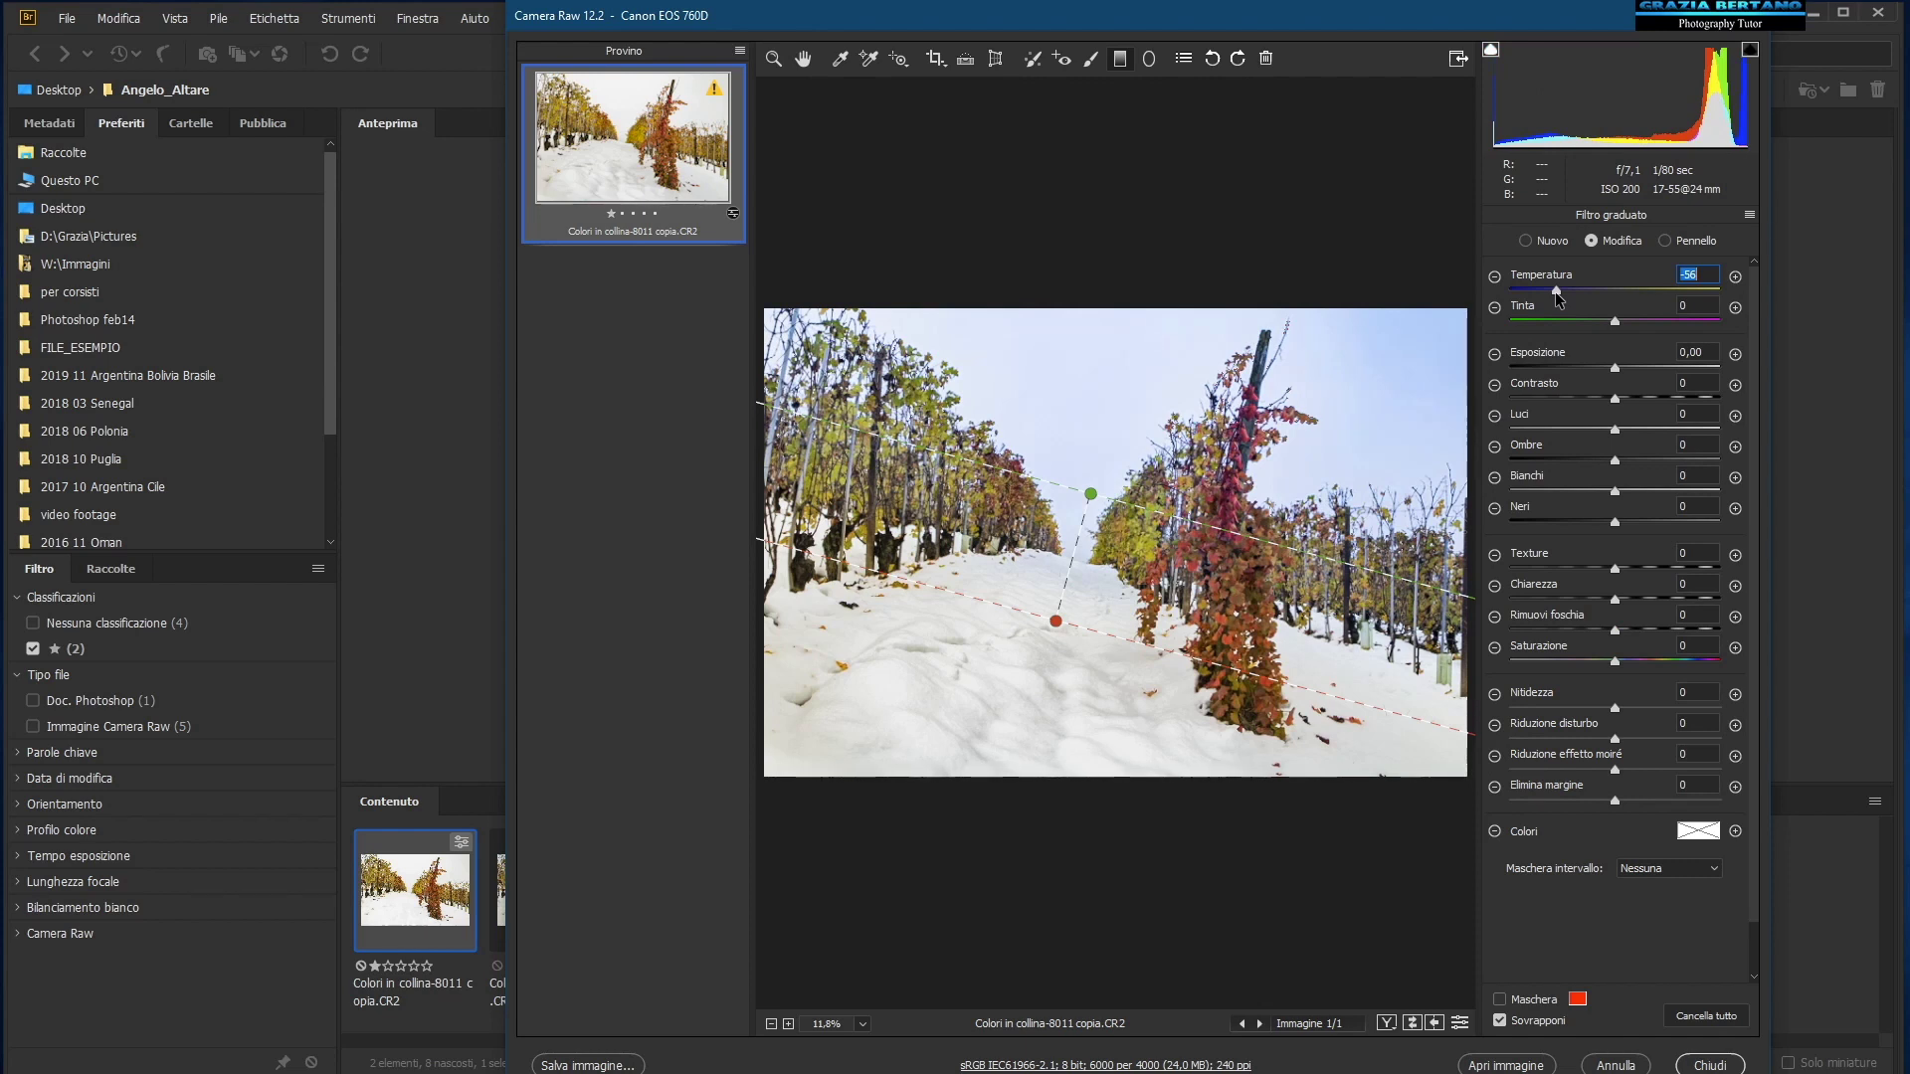
left_click_drag(1559, 290, 1553, 291)
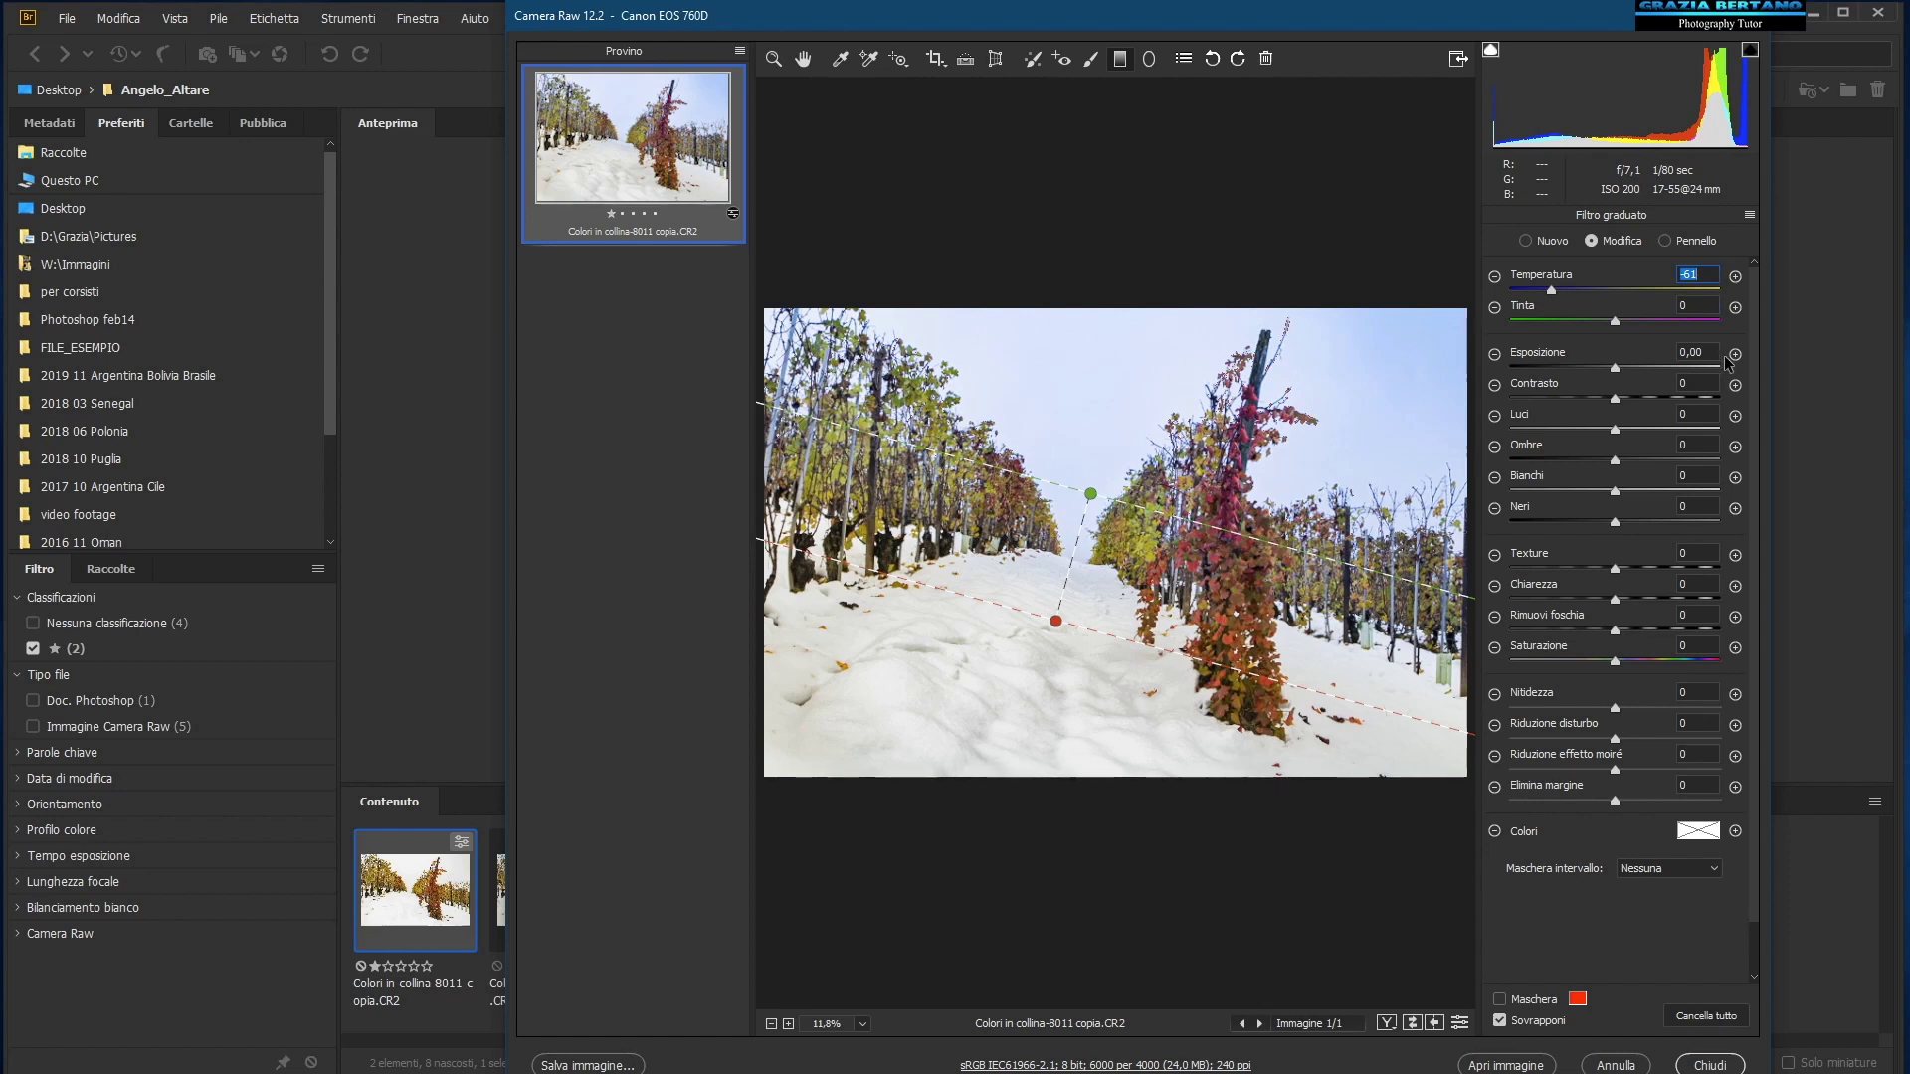
left_click_drag(1615, 399, 1570, 402)
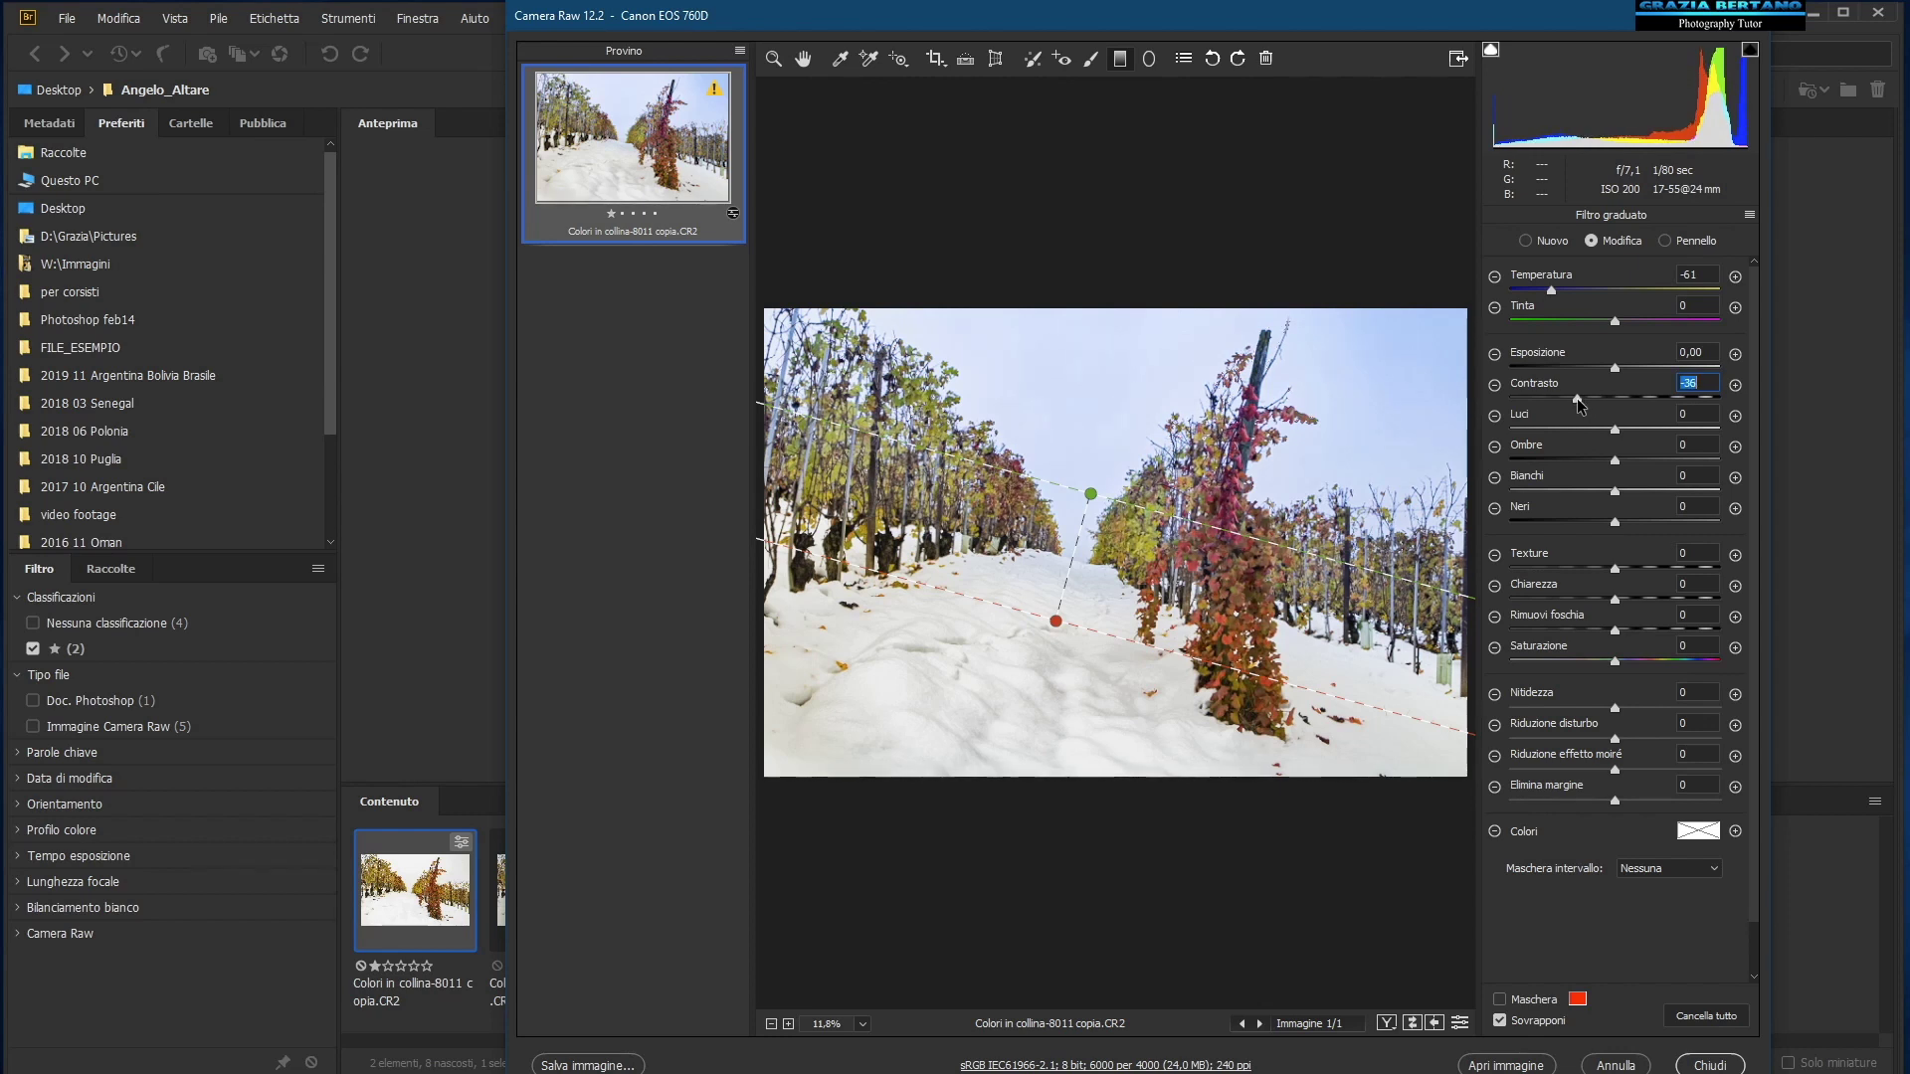
left_click_drag(1579, 397, 1574, 398)
left_click_drag(1571, 397, 1583, 398)
Step: Set Highlights -17, Shadows -45, Whites -6, Texture +14 and Dehaze +14 in the graduated filter
left_click_drag(1615, 430, 1597, 430)
left_click_drag(1605, 462, 1570, 462)
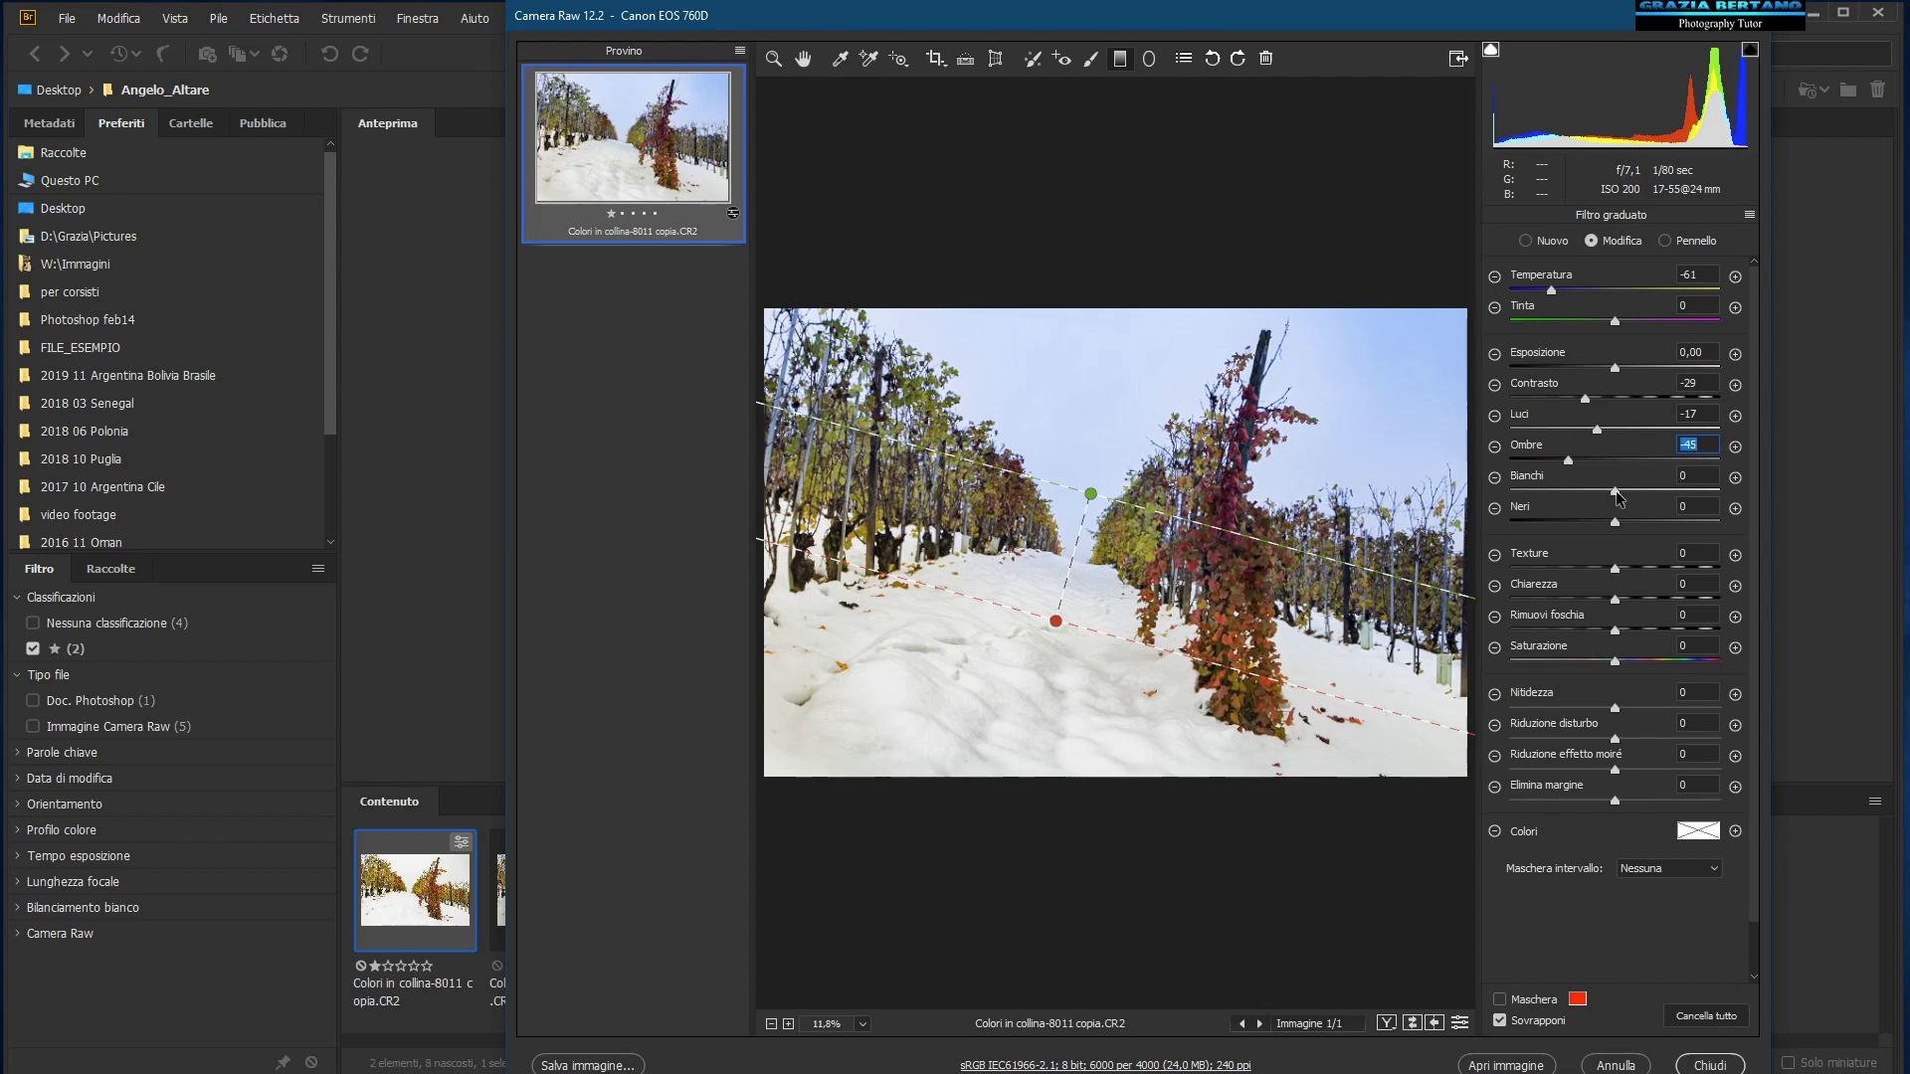
left_click_drag(1618, 497, 1613, 498)
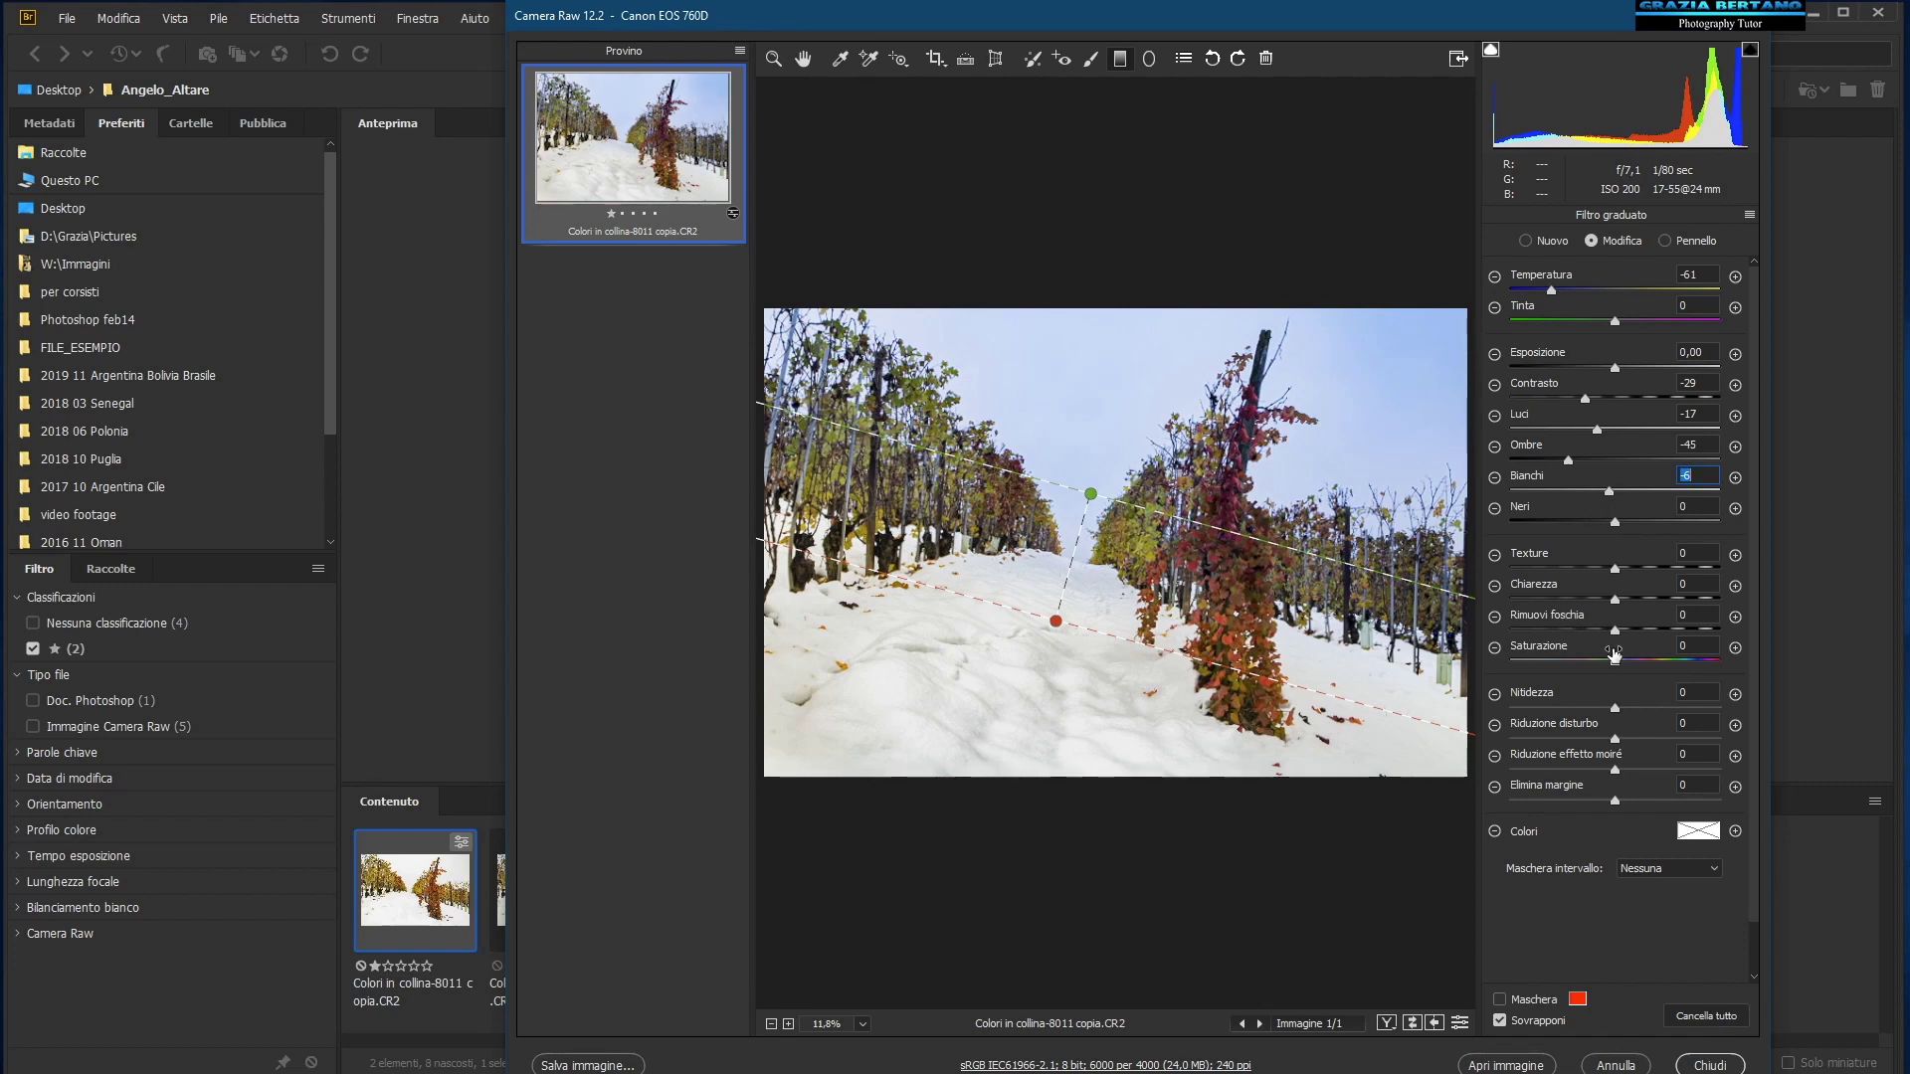
left_click_drag(1616, 571, 1633, 571)
left_click_drag(1617, 632, 1634, 636)
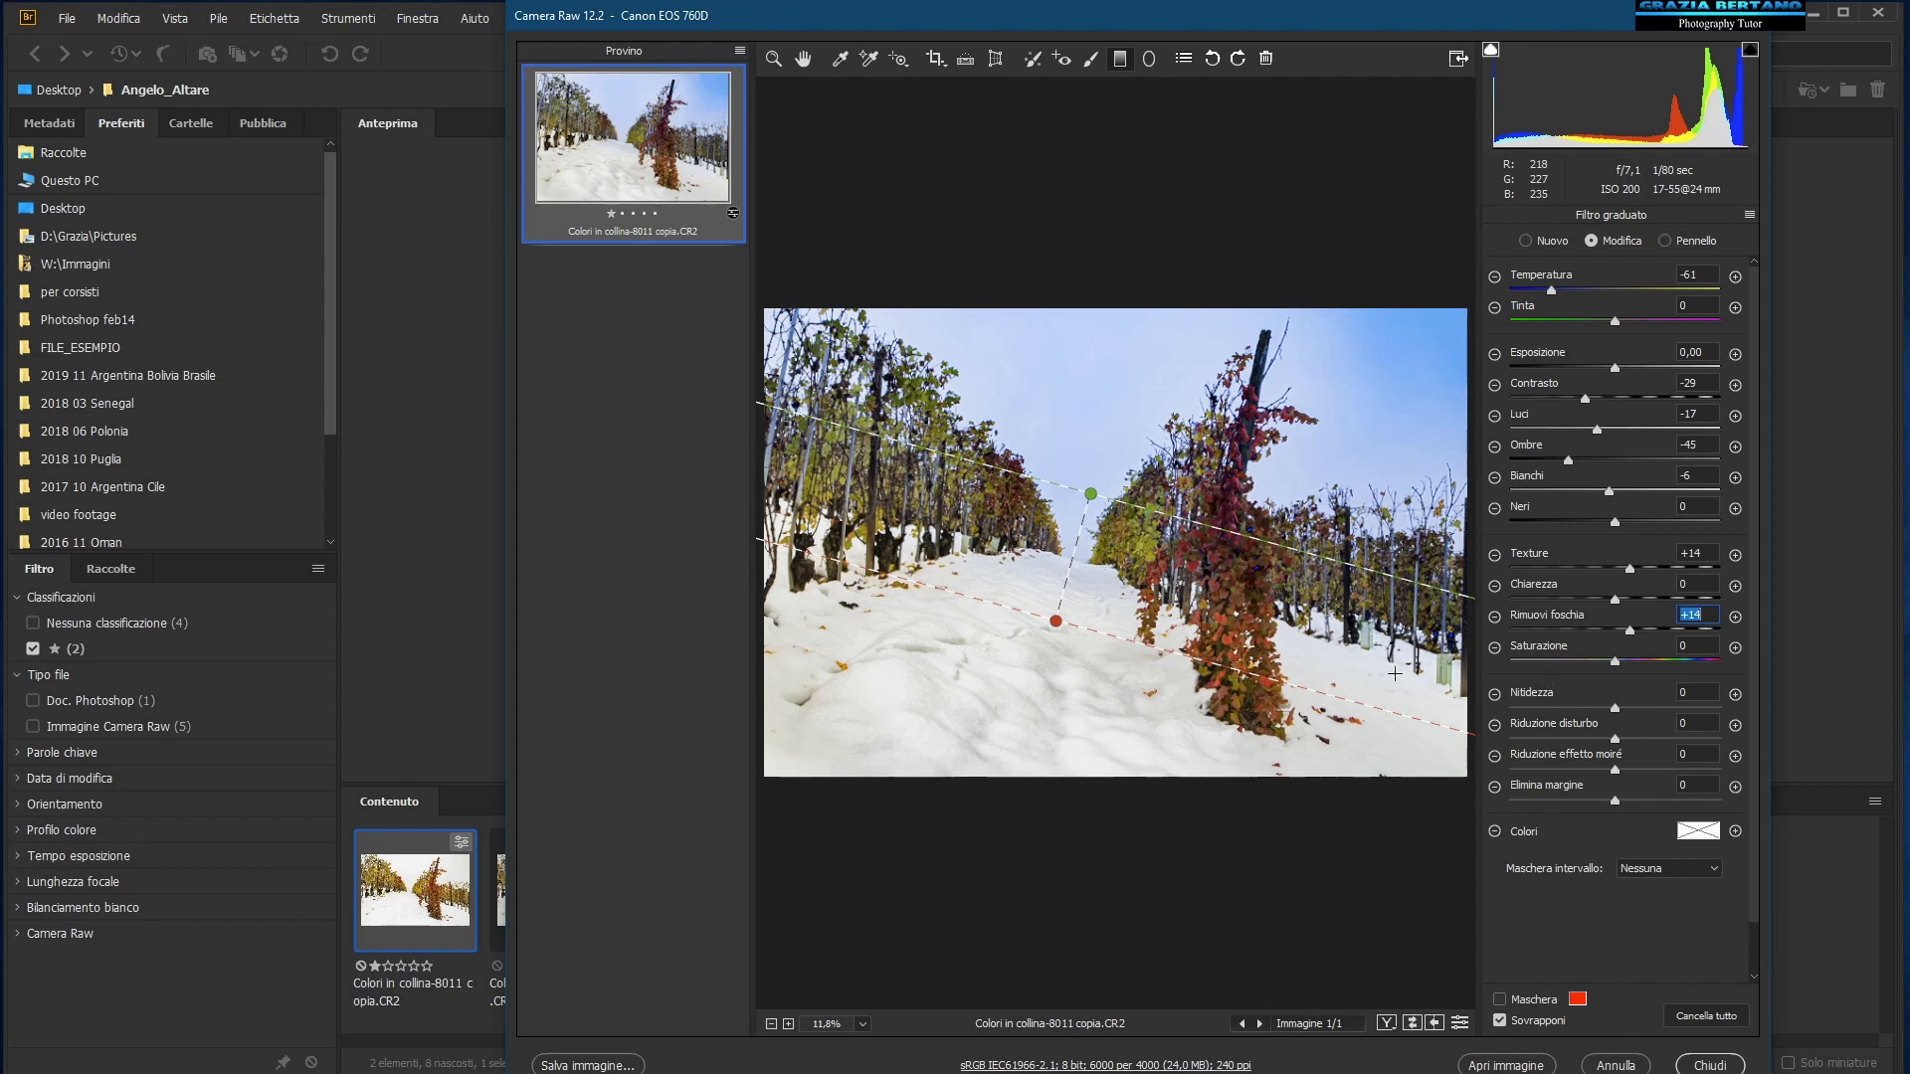
Step: Confine the graduated filter with a Luminanza range mask of 60–100, toggling the luminance map to check
left_click(1707, 872)
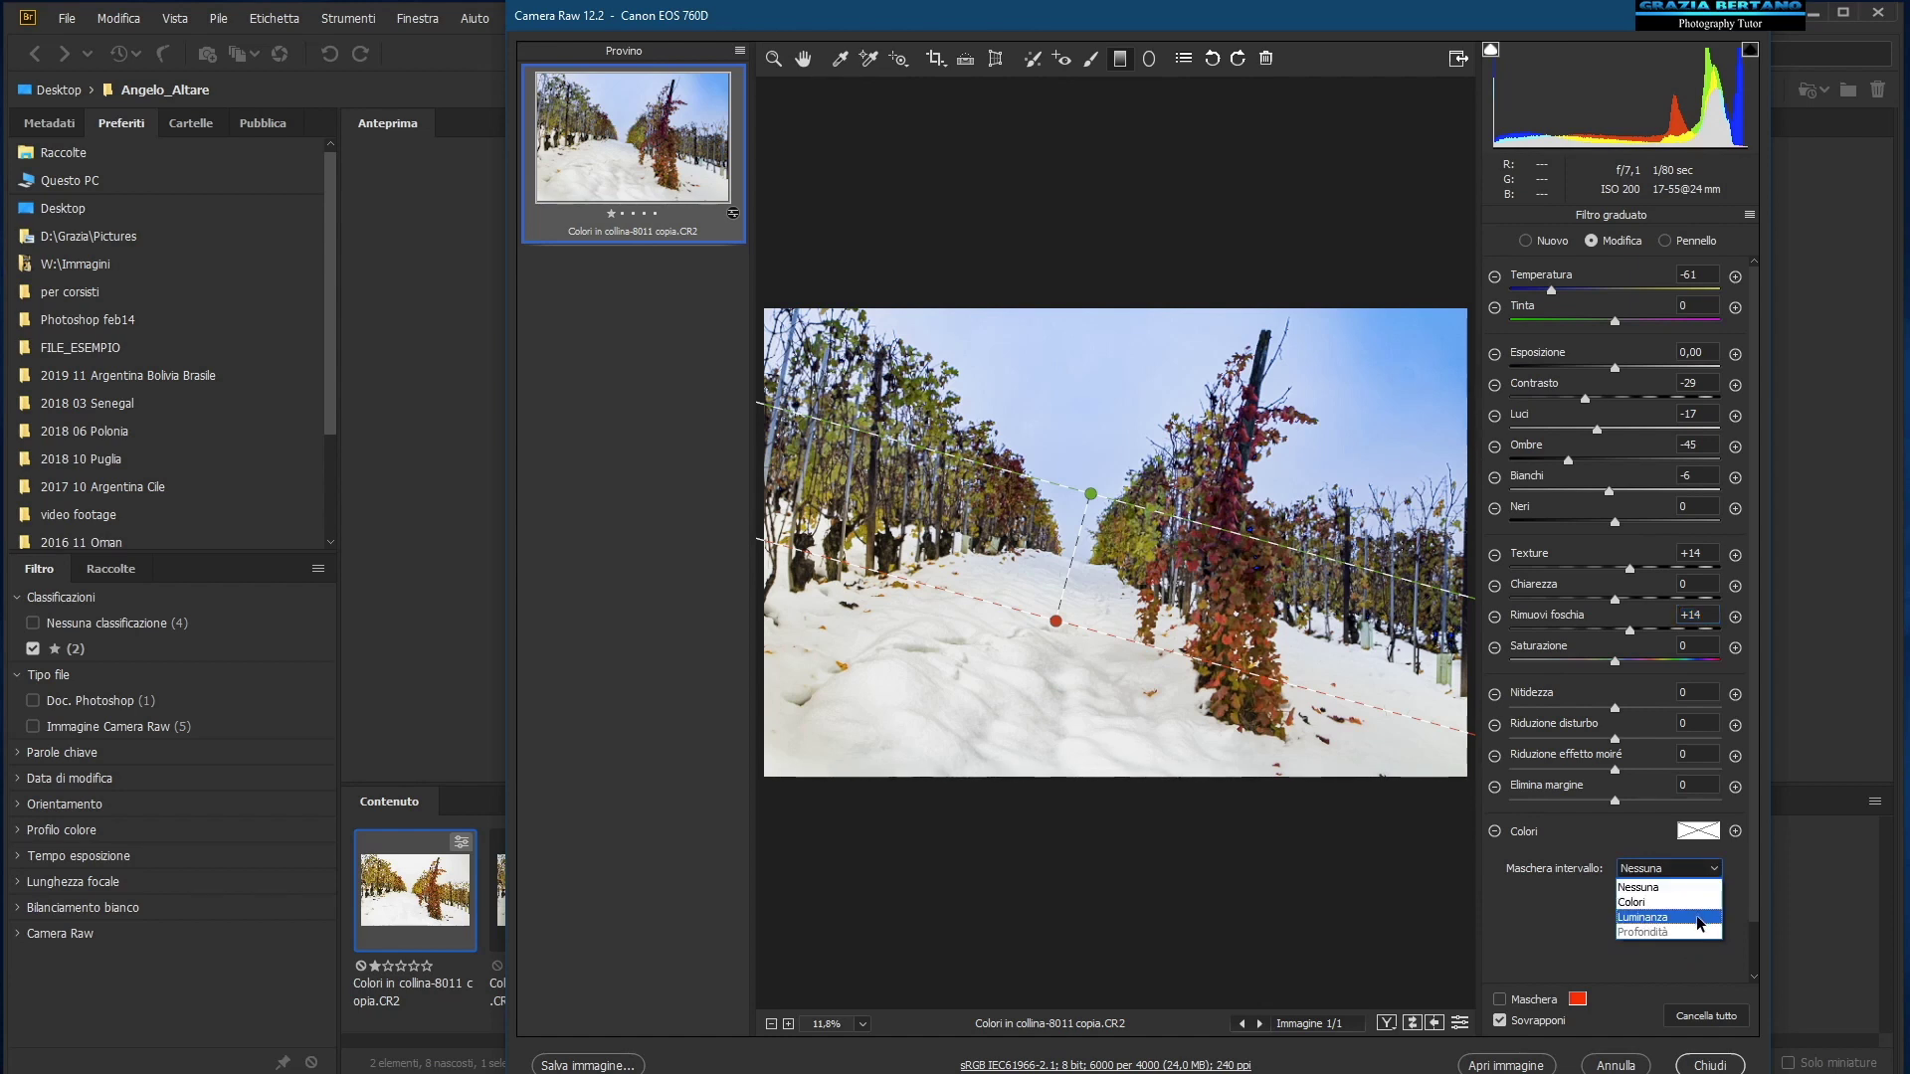
left_click(1699, 917)
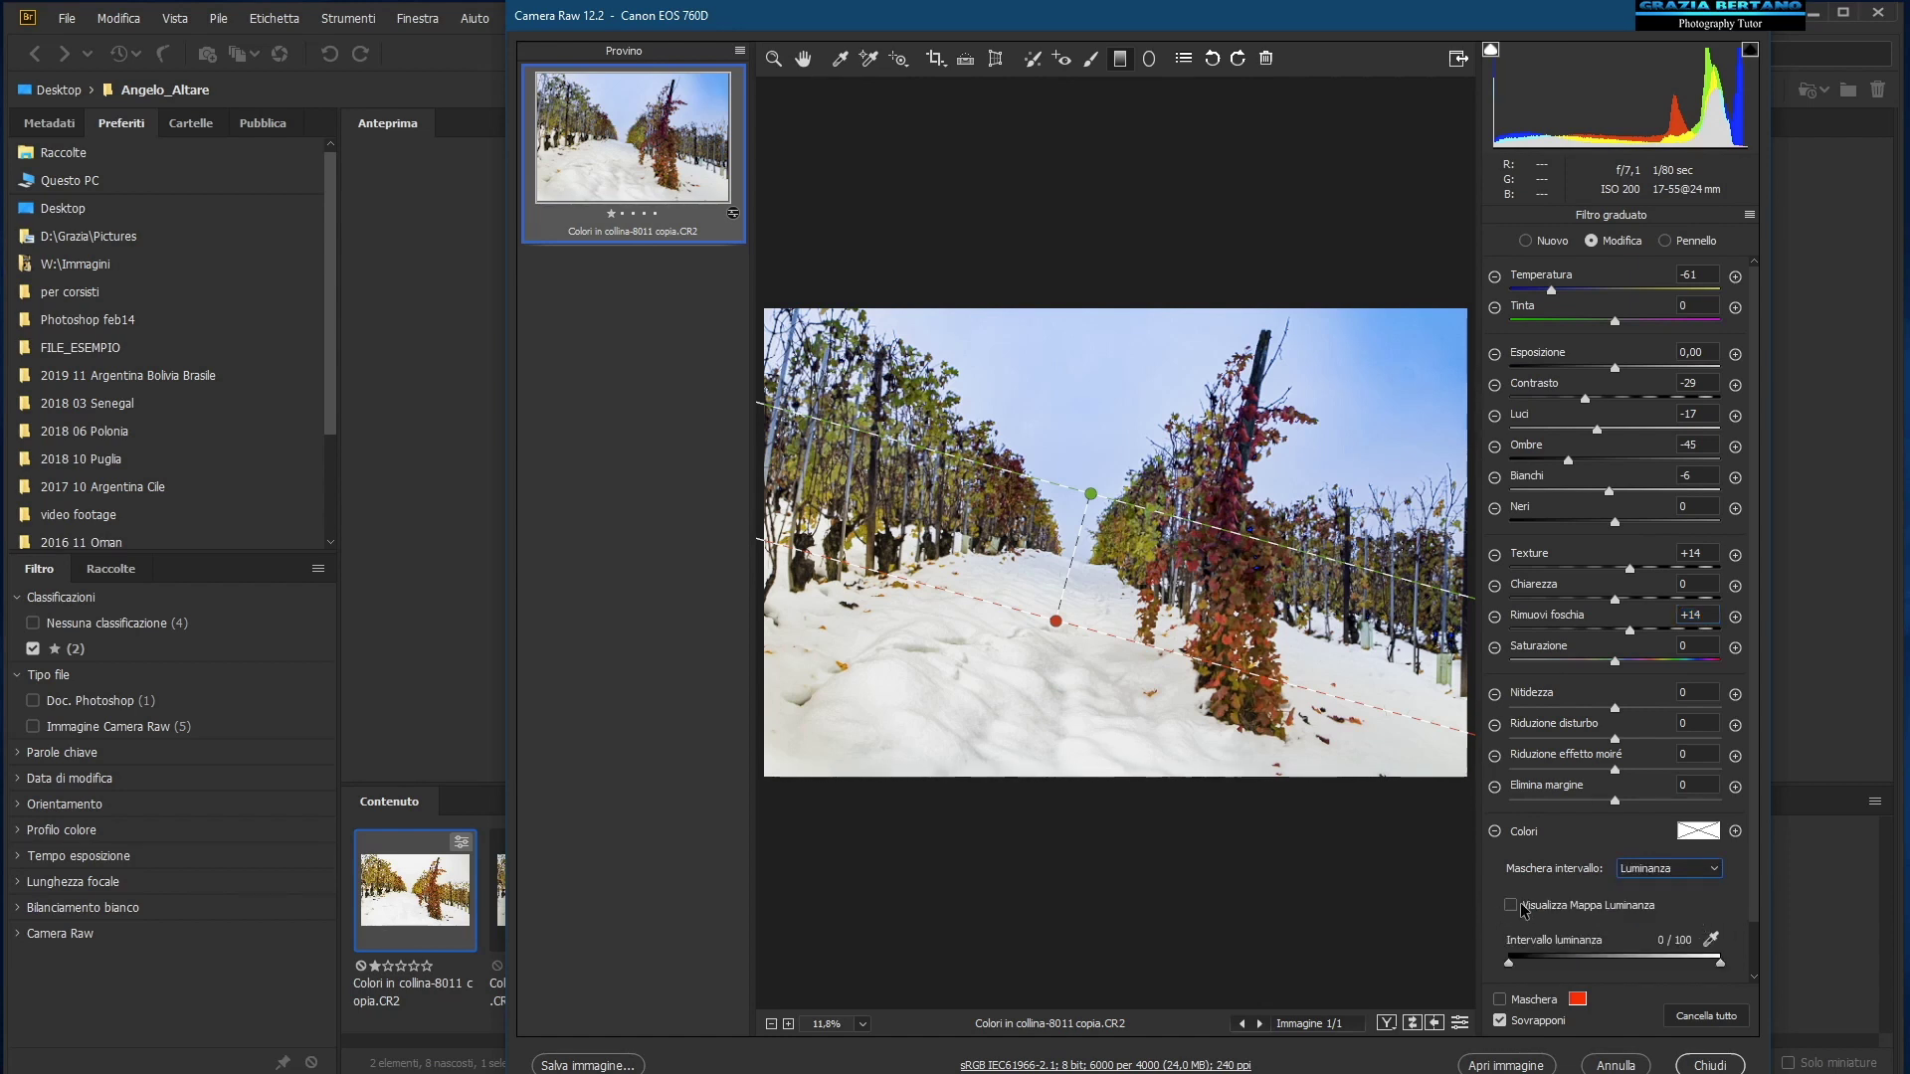
left_click(1512, 906)
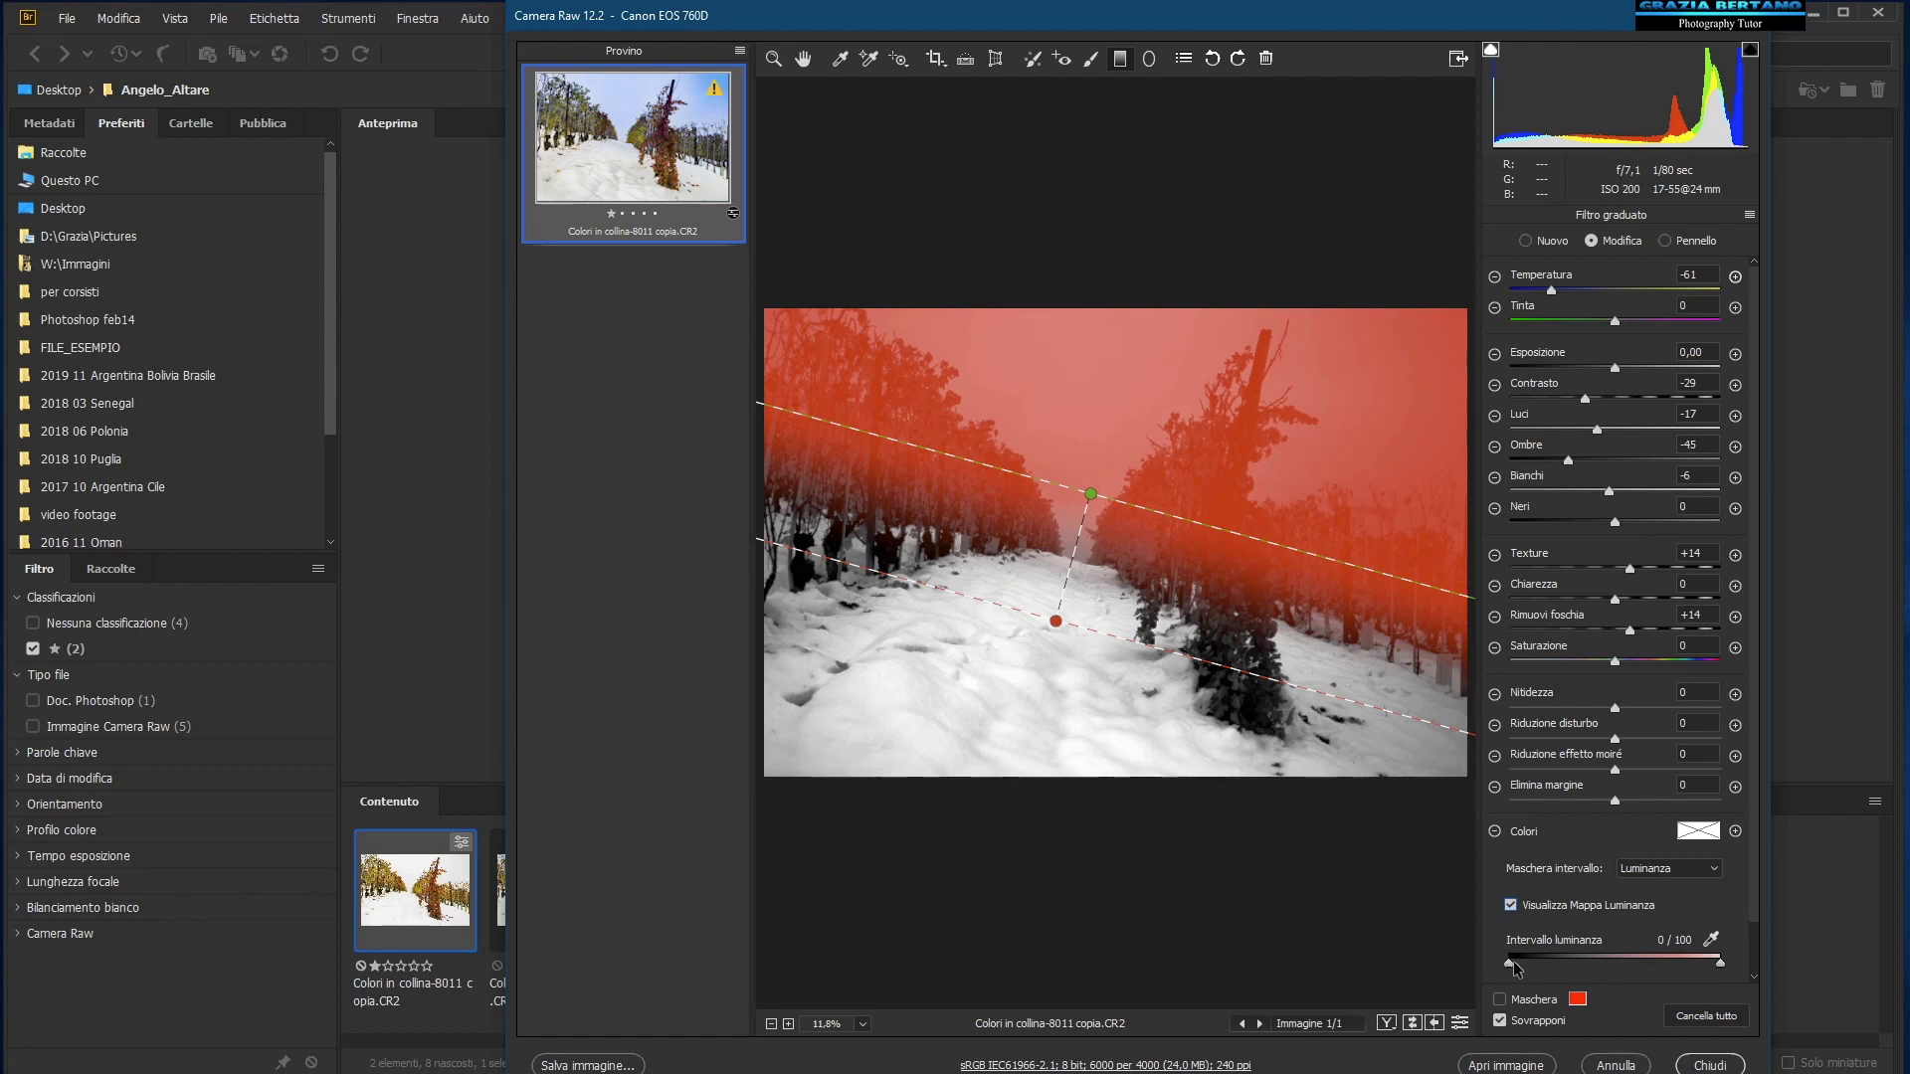
left_click_drag(1509, 965, 1641, 964)
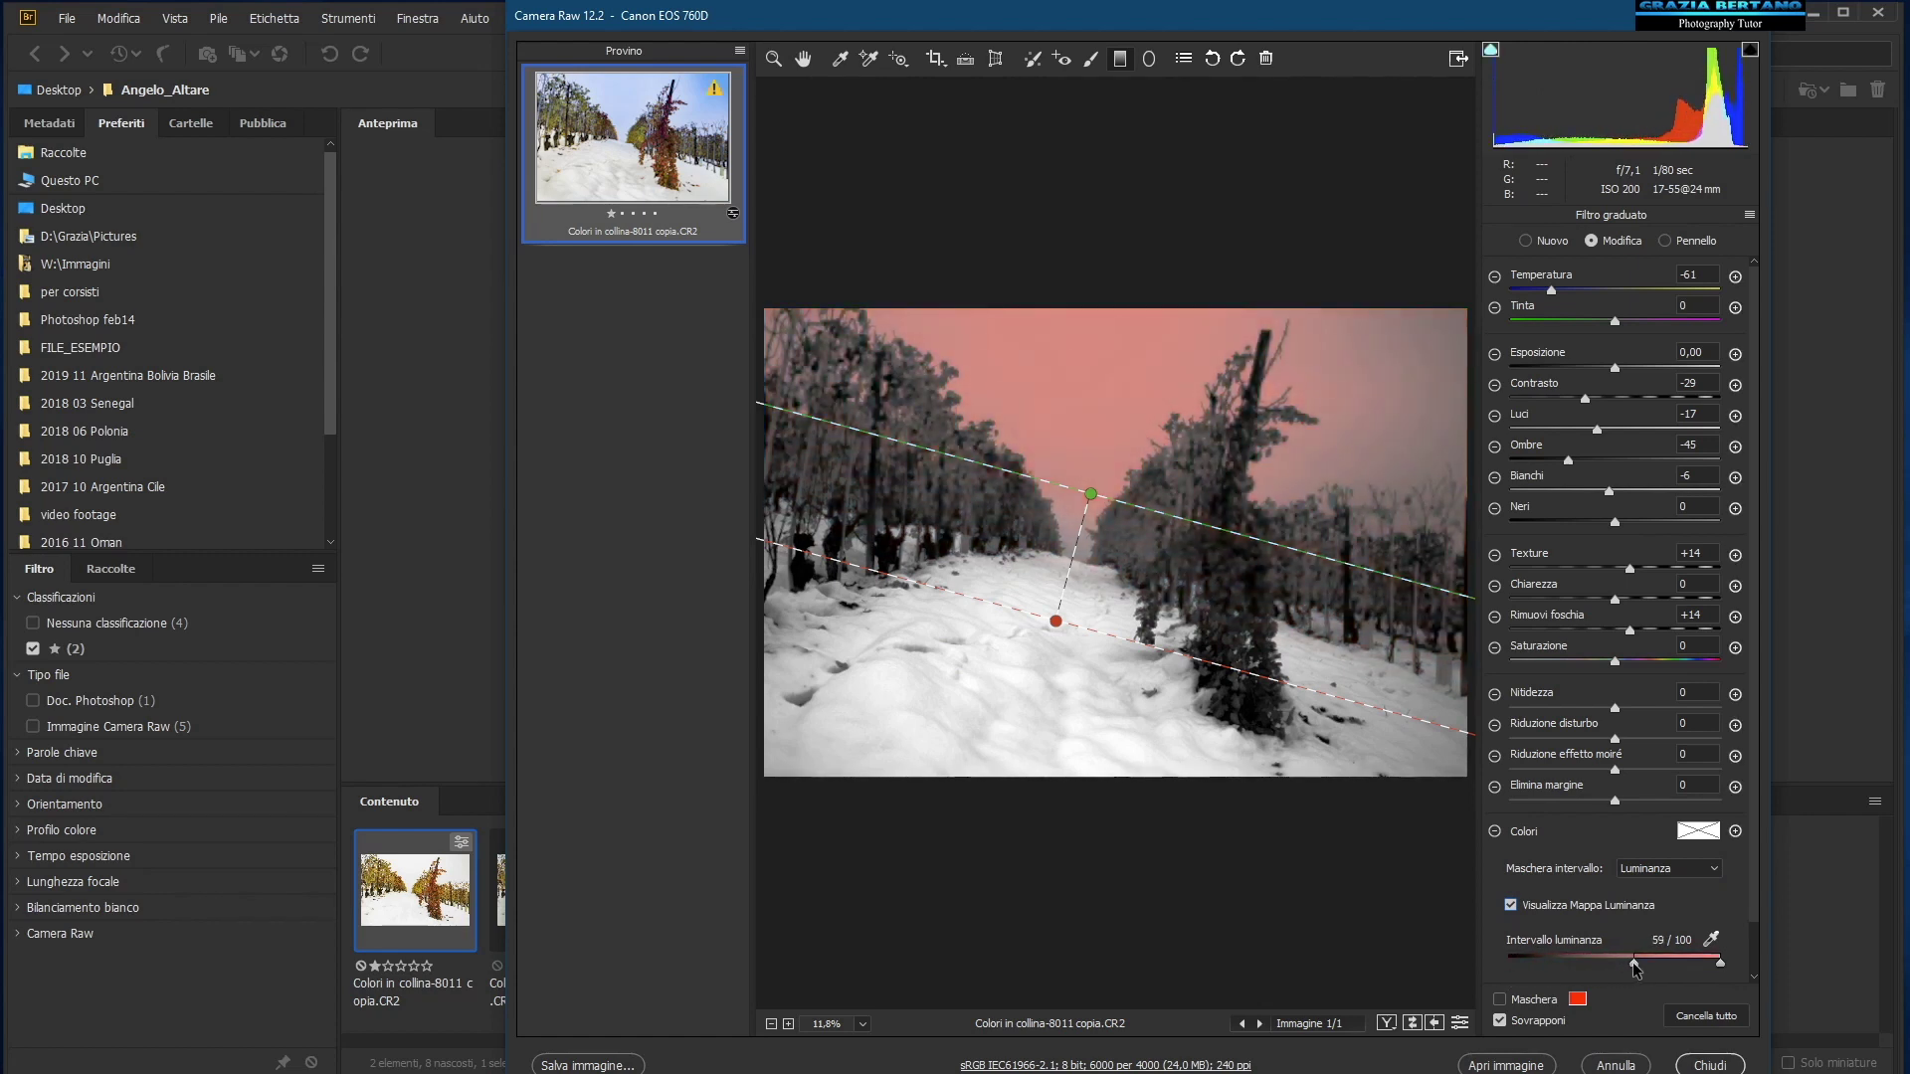
left_click_drag(1638, 966, 1635, 966)
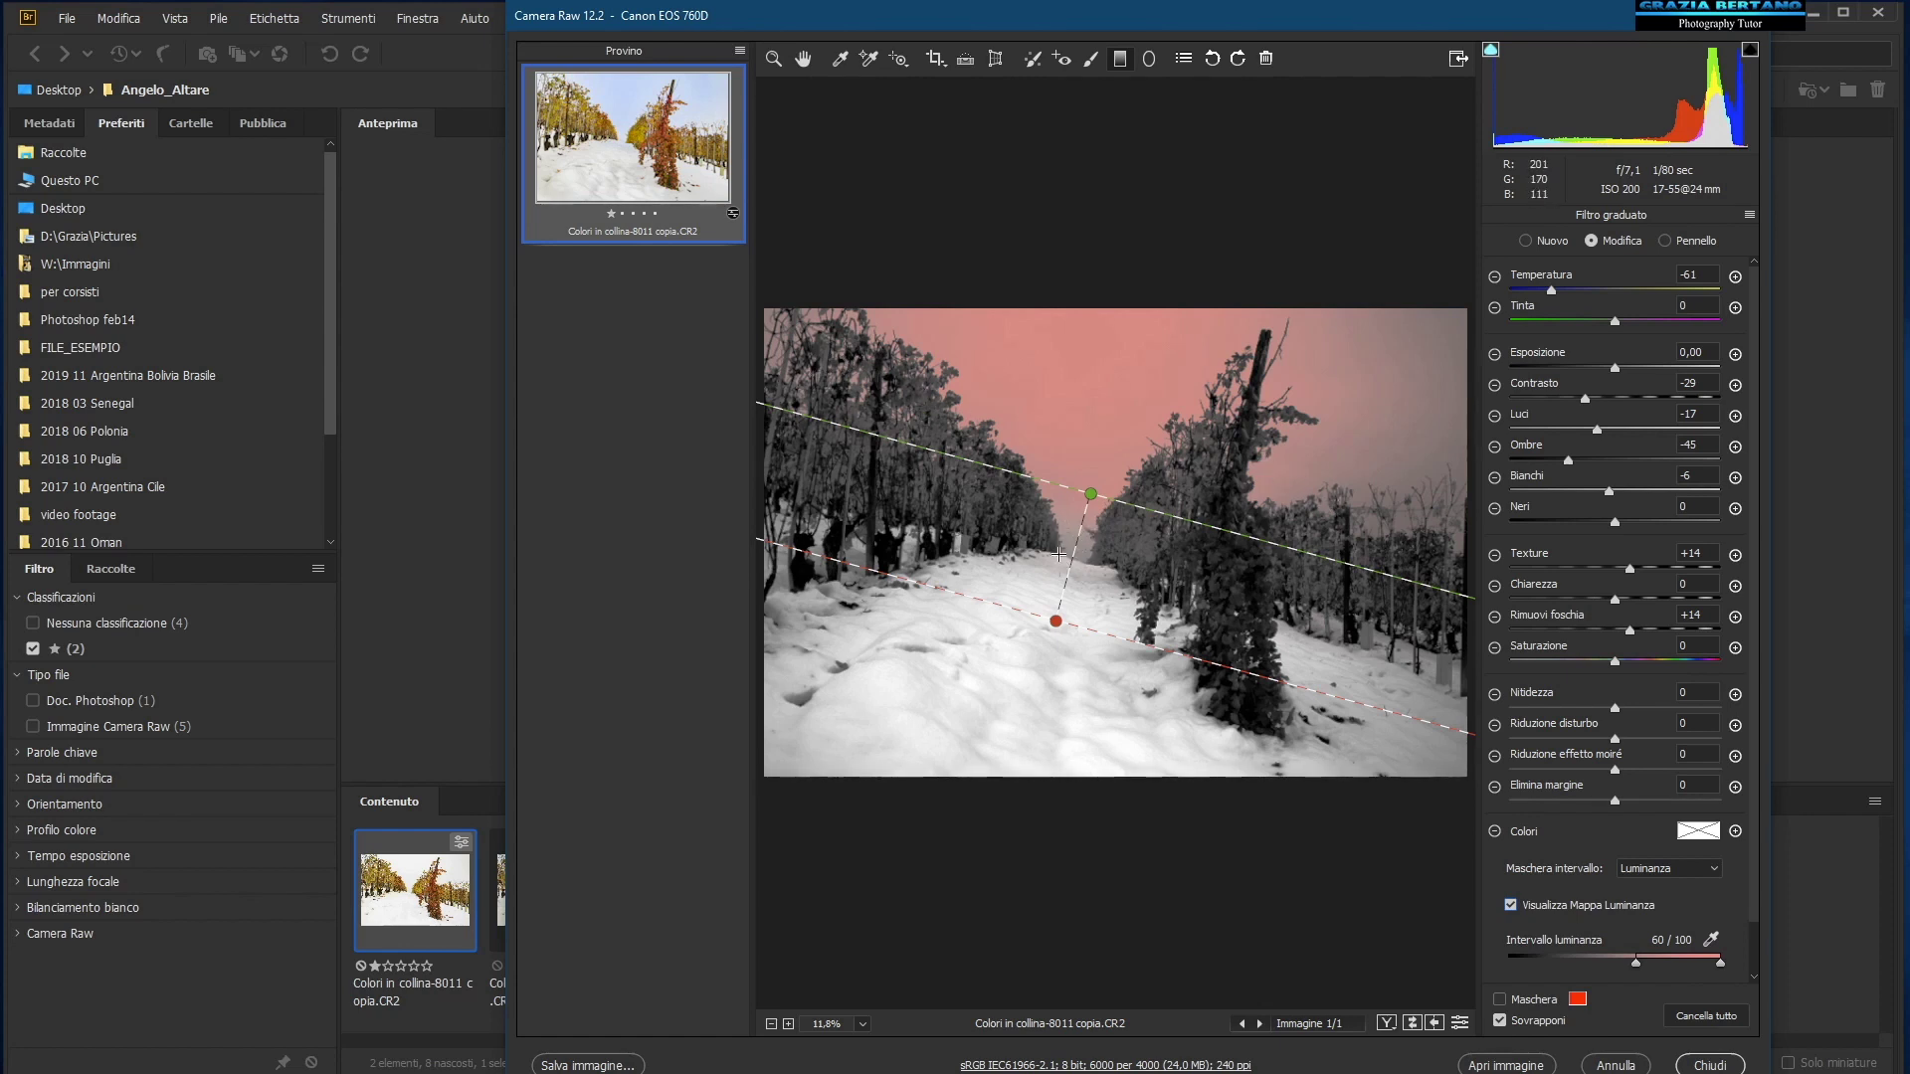
left_click(1513, 908)
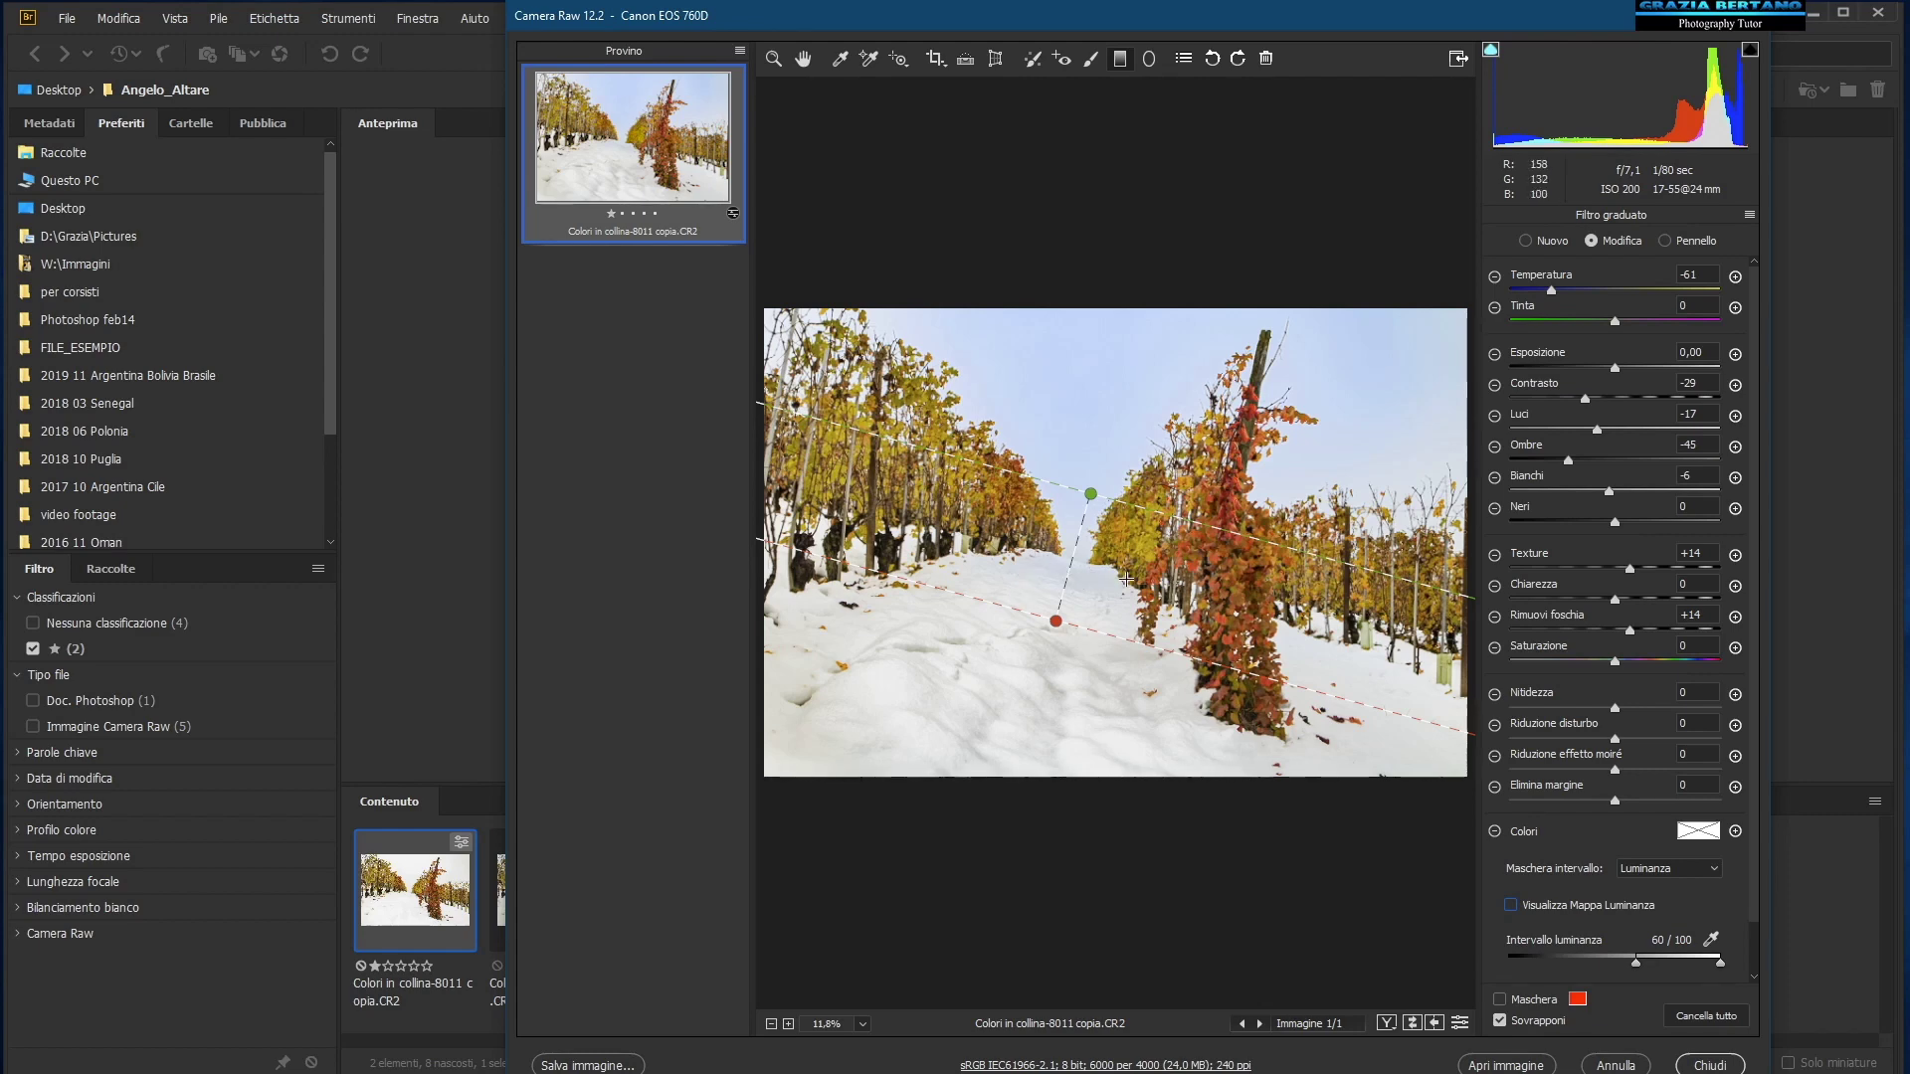
left_click(1512, 907)
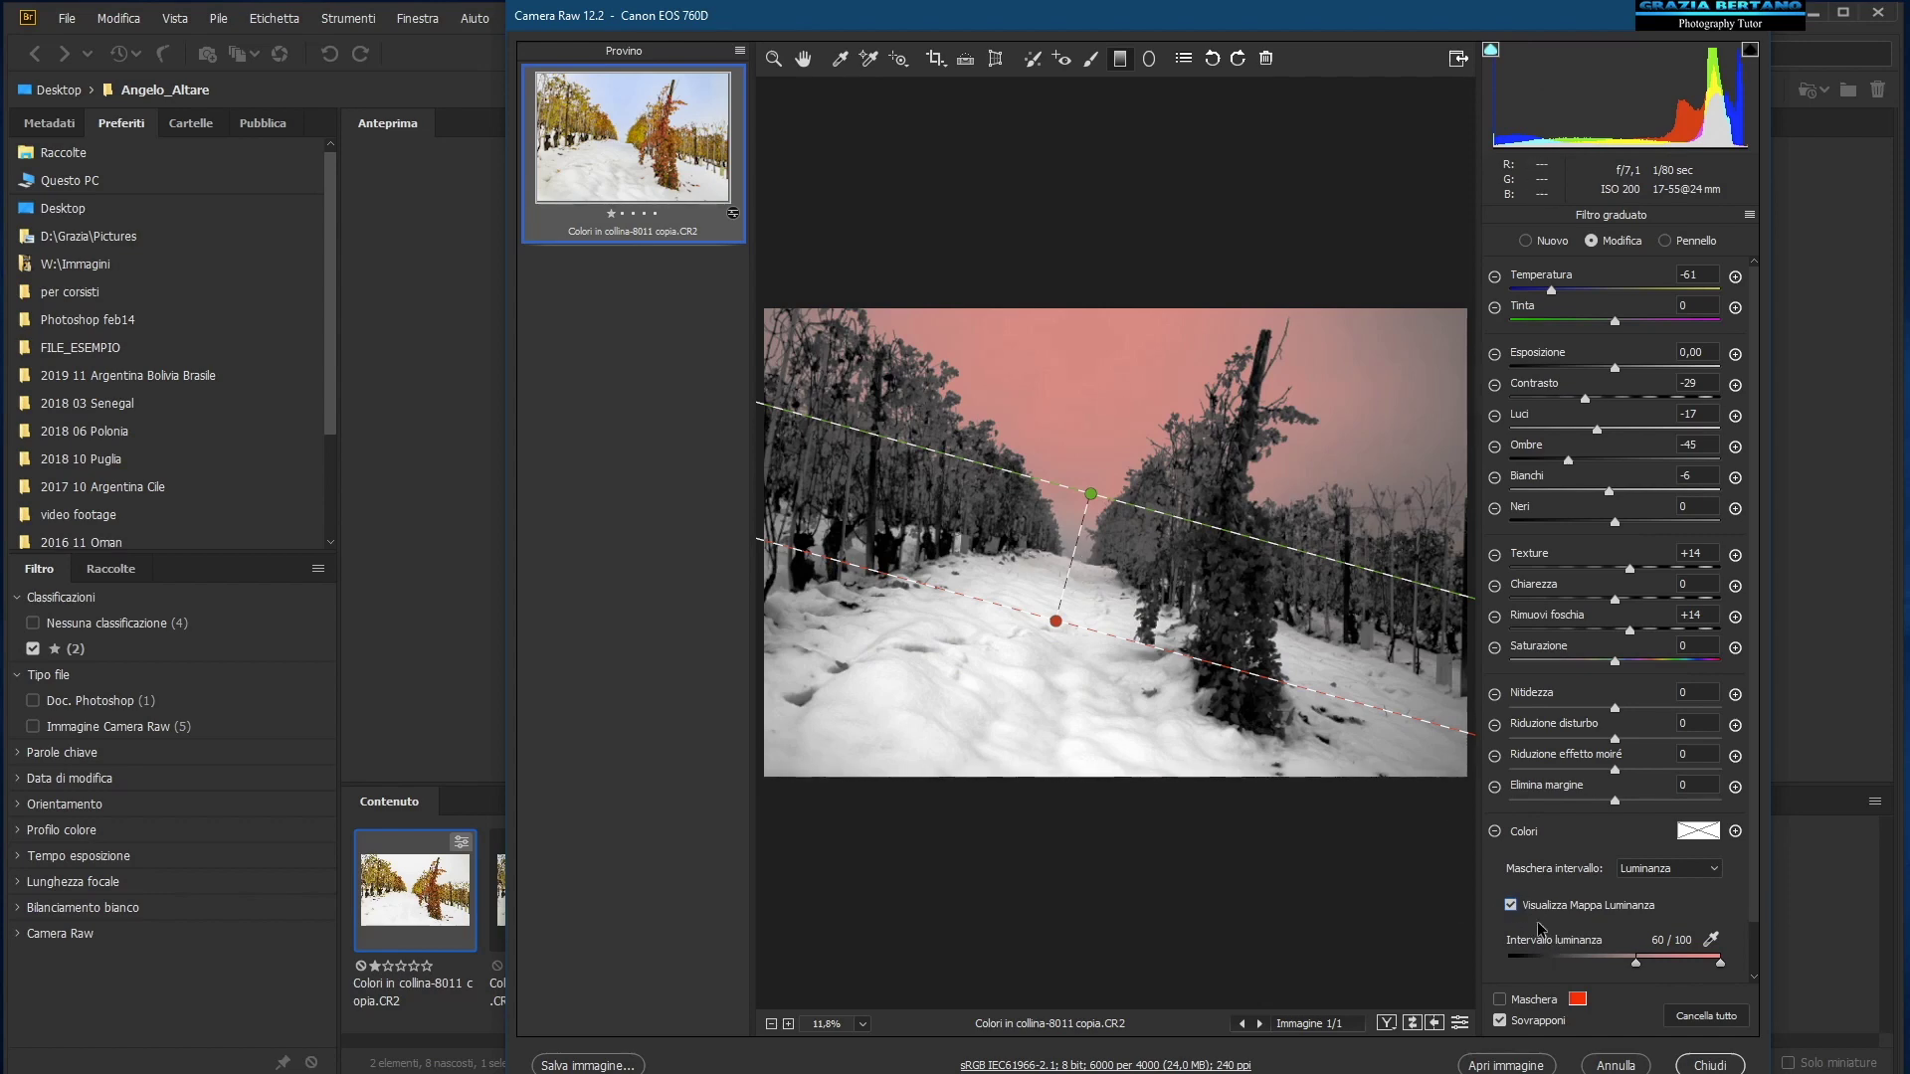
left_click(1512, 906)
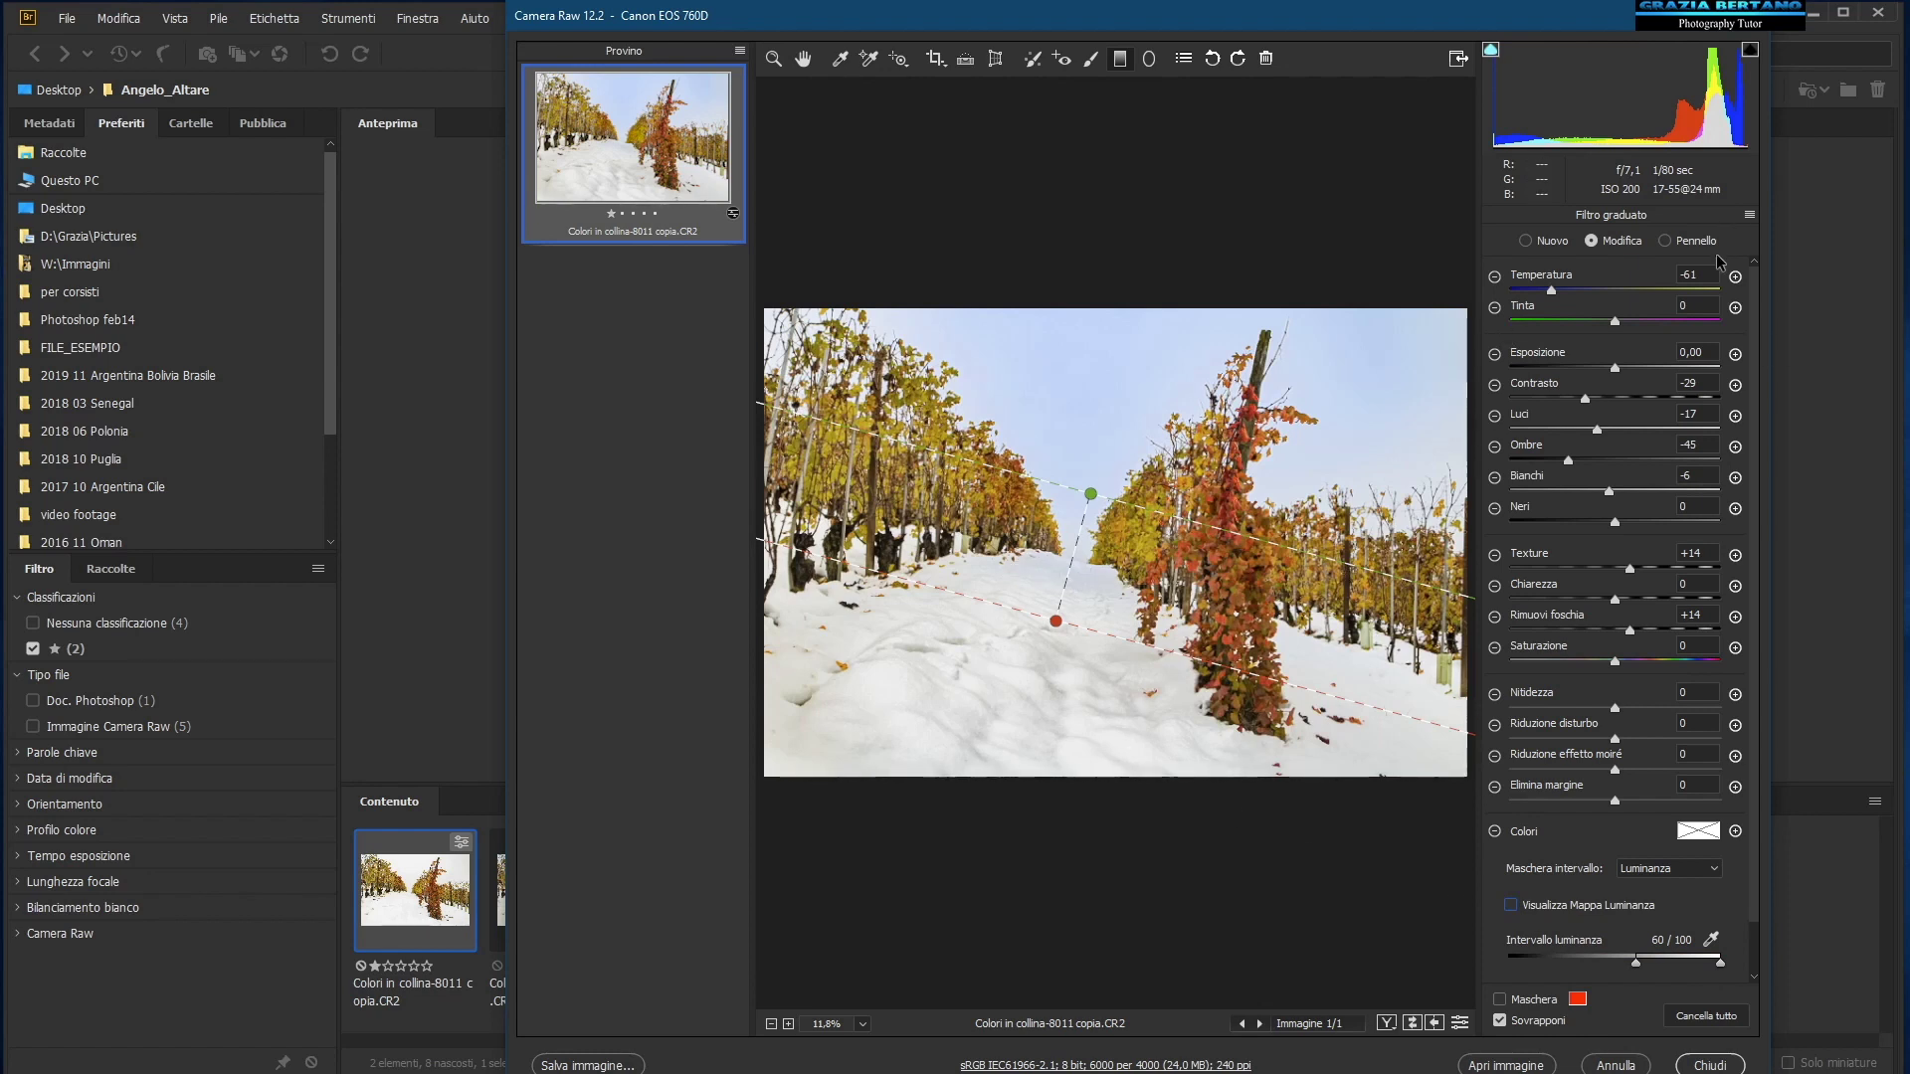
Step: Brush an extra stroke into the graduated filter's mask and zoom the photo to 50%
left_click(1664, 241)
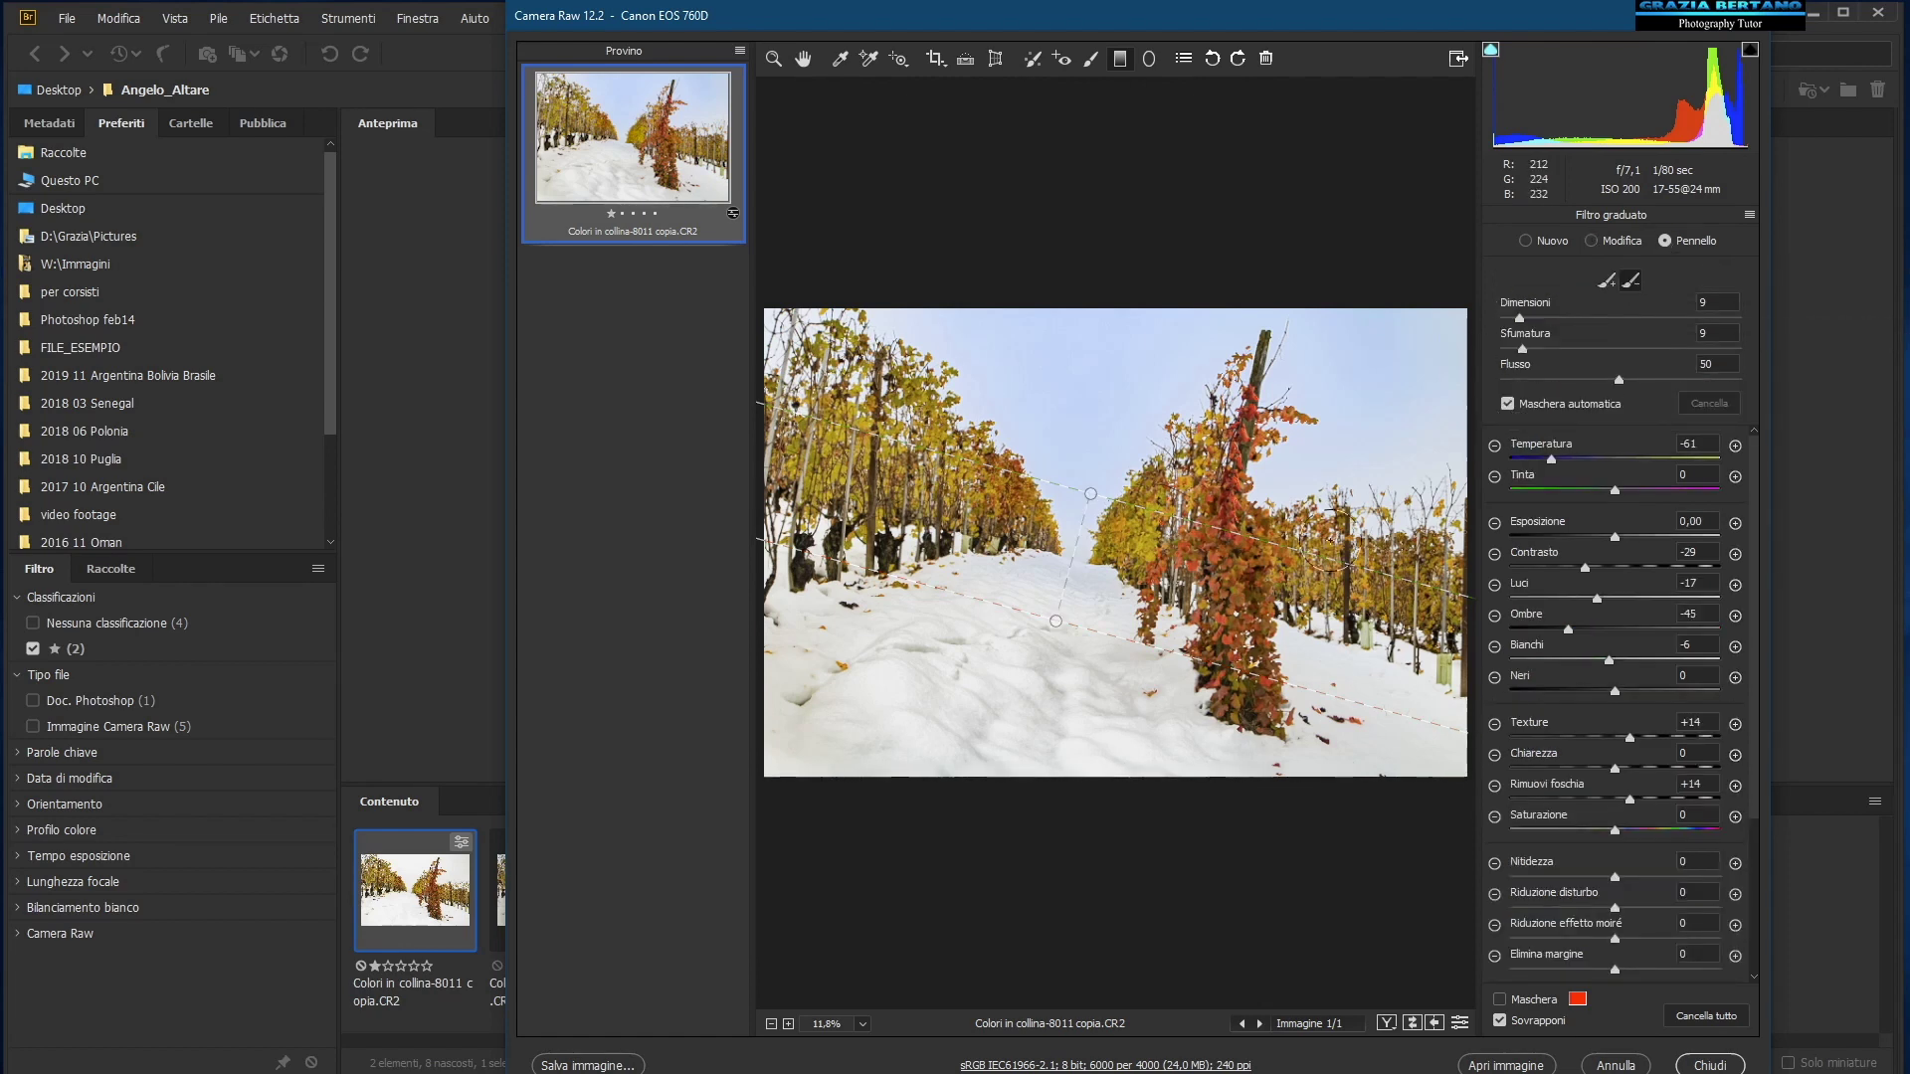
left_click_drag(1033, 587, 1095, 596)
left_click(774, 57)
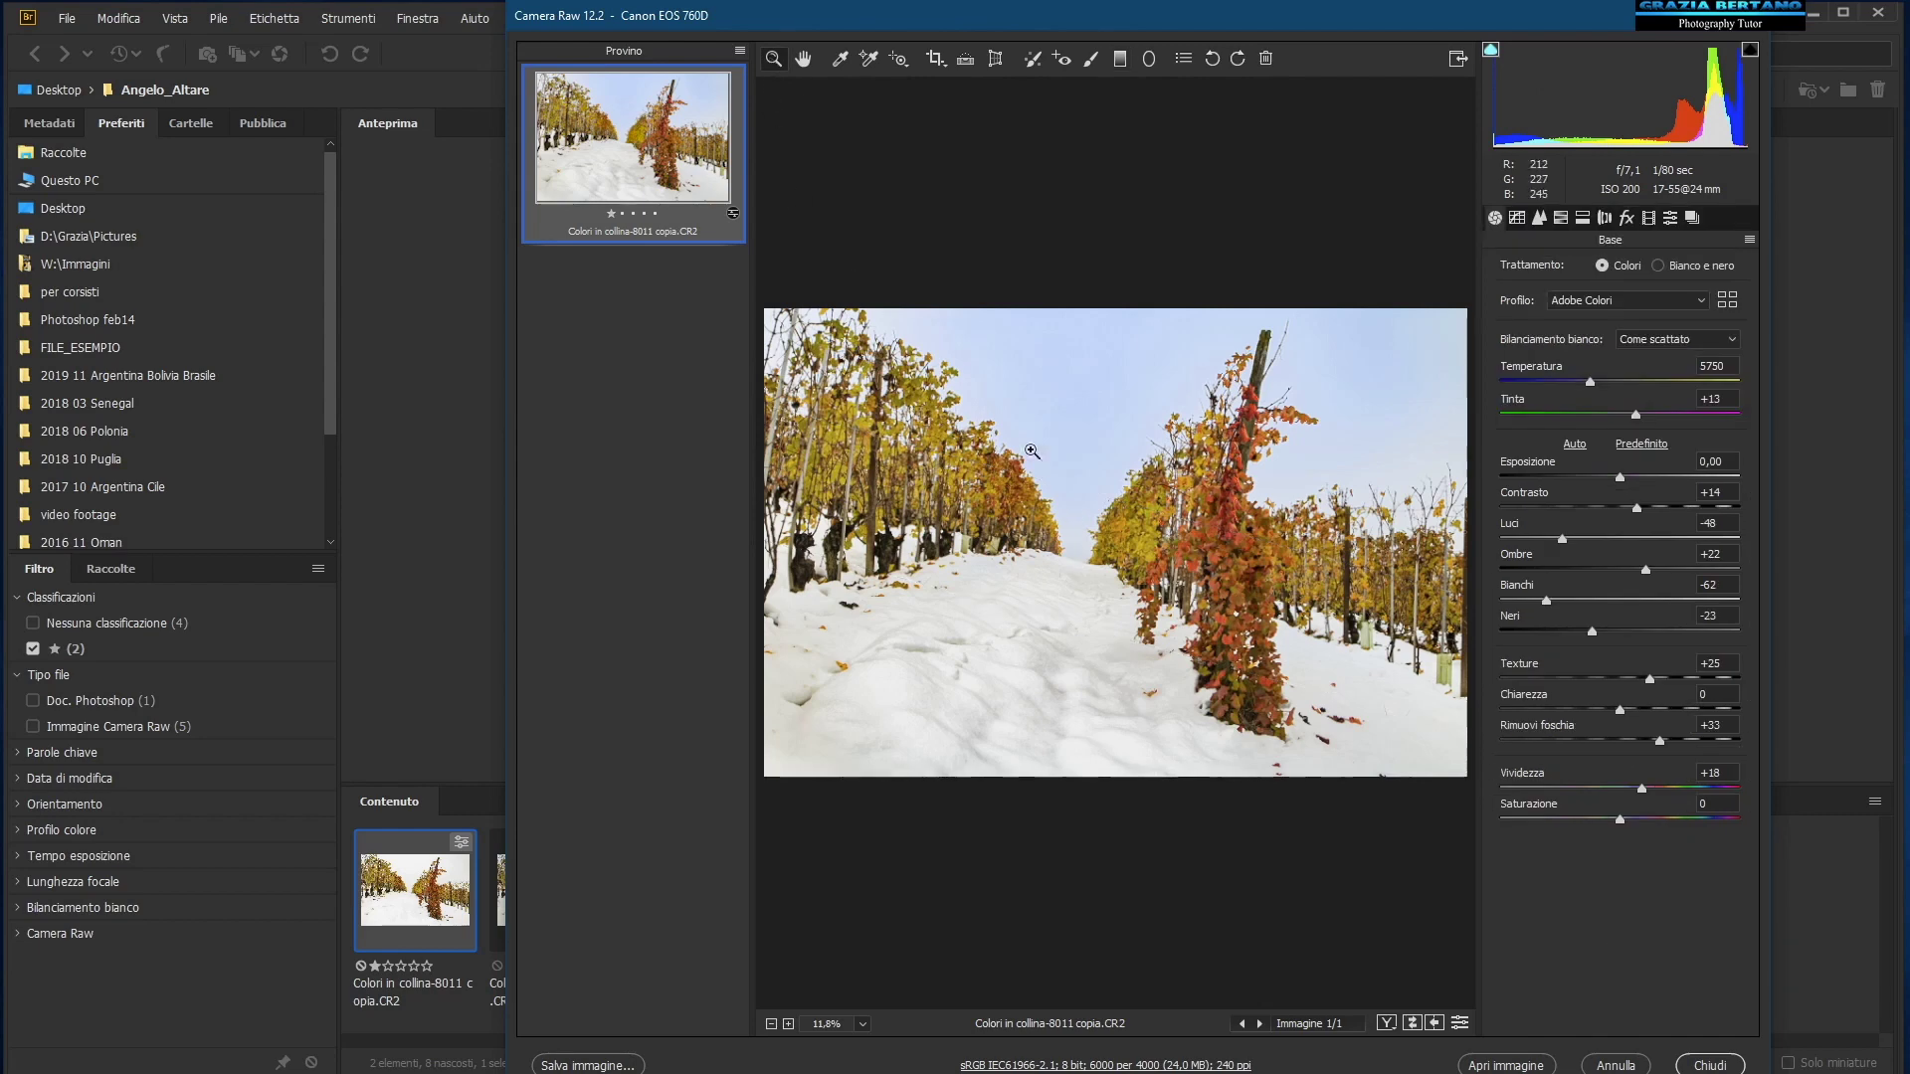
left_click(1099, 494)
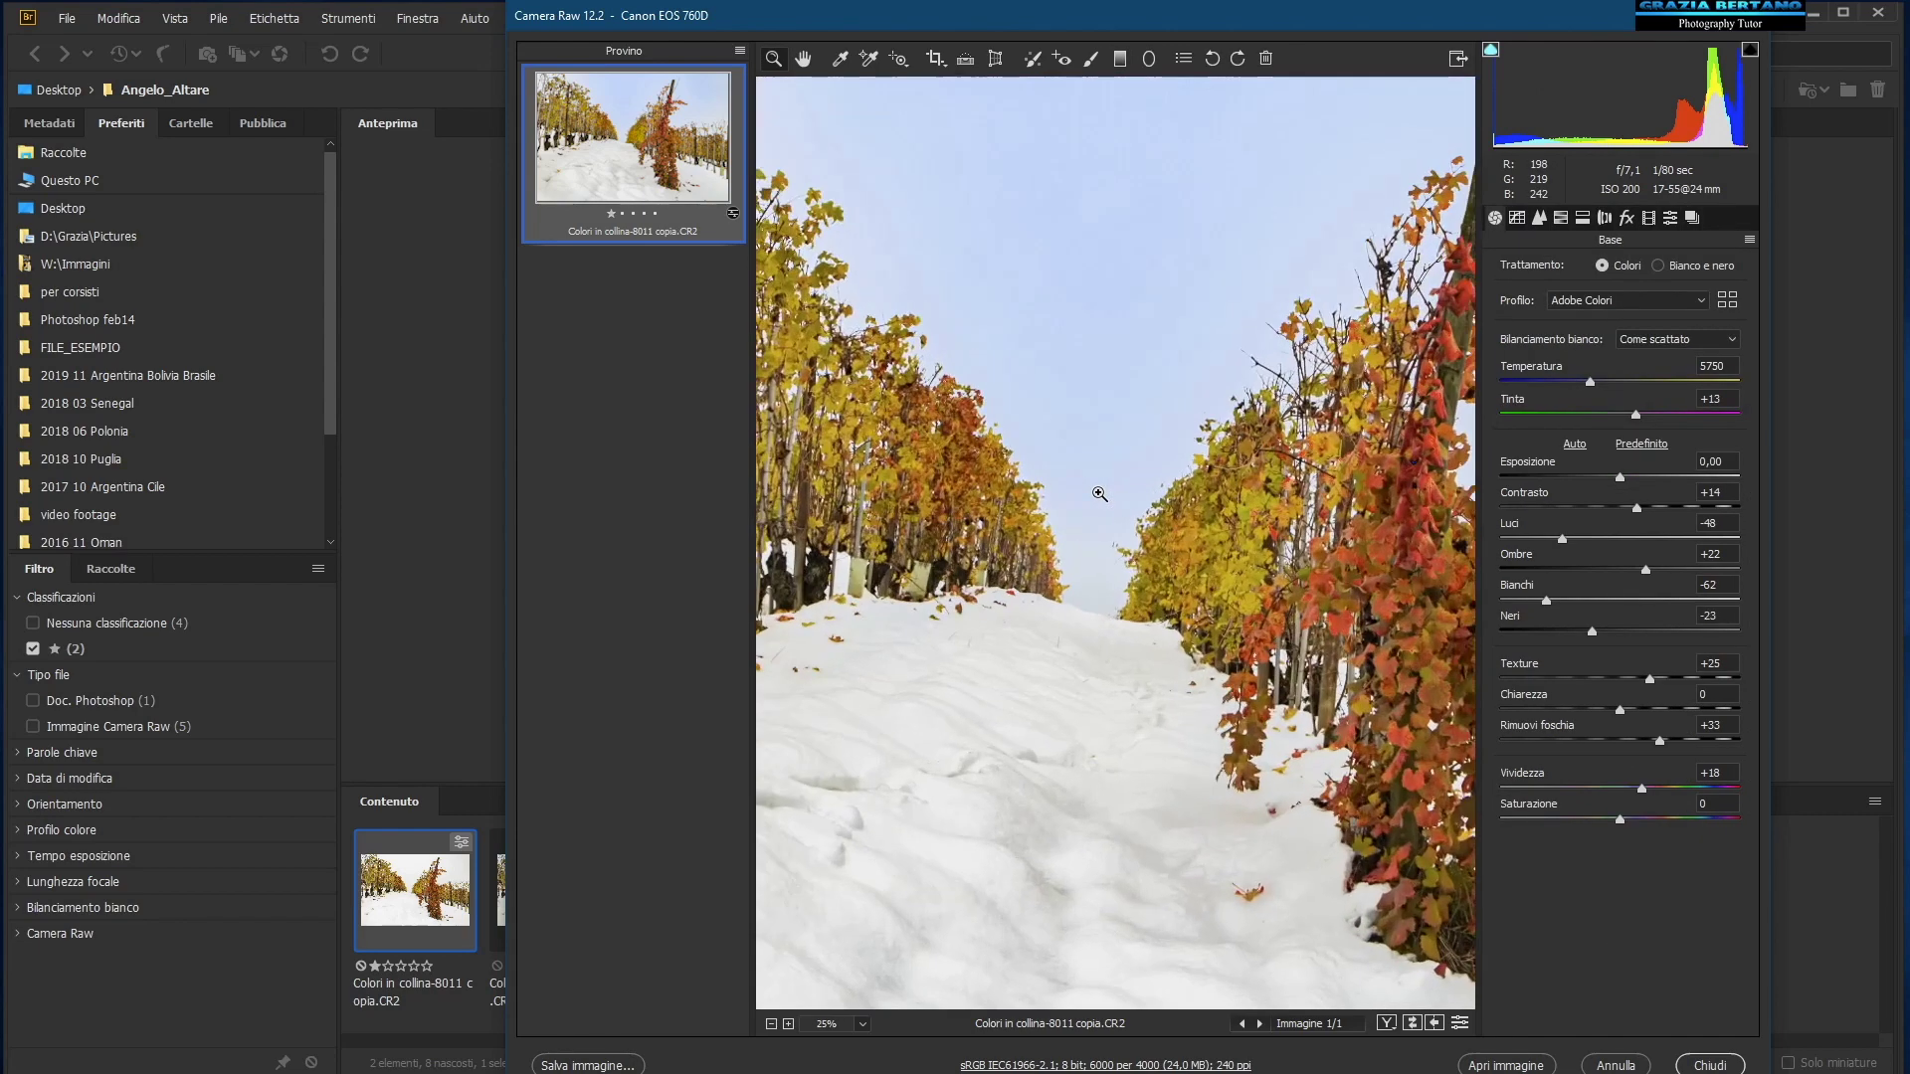
left_click(1100, 494)
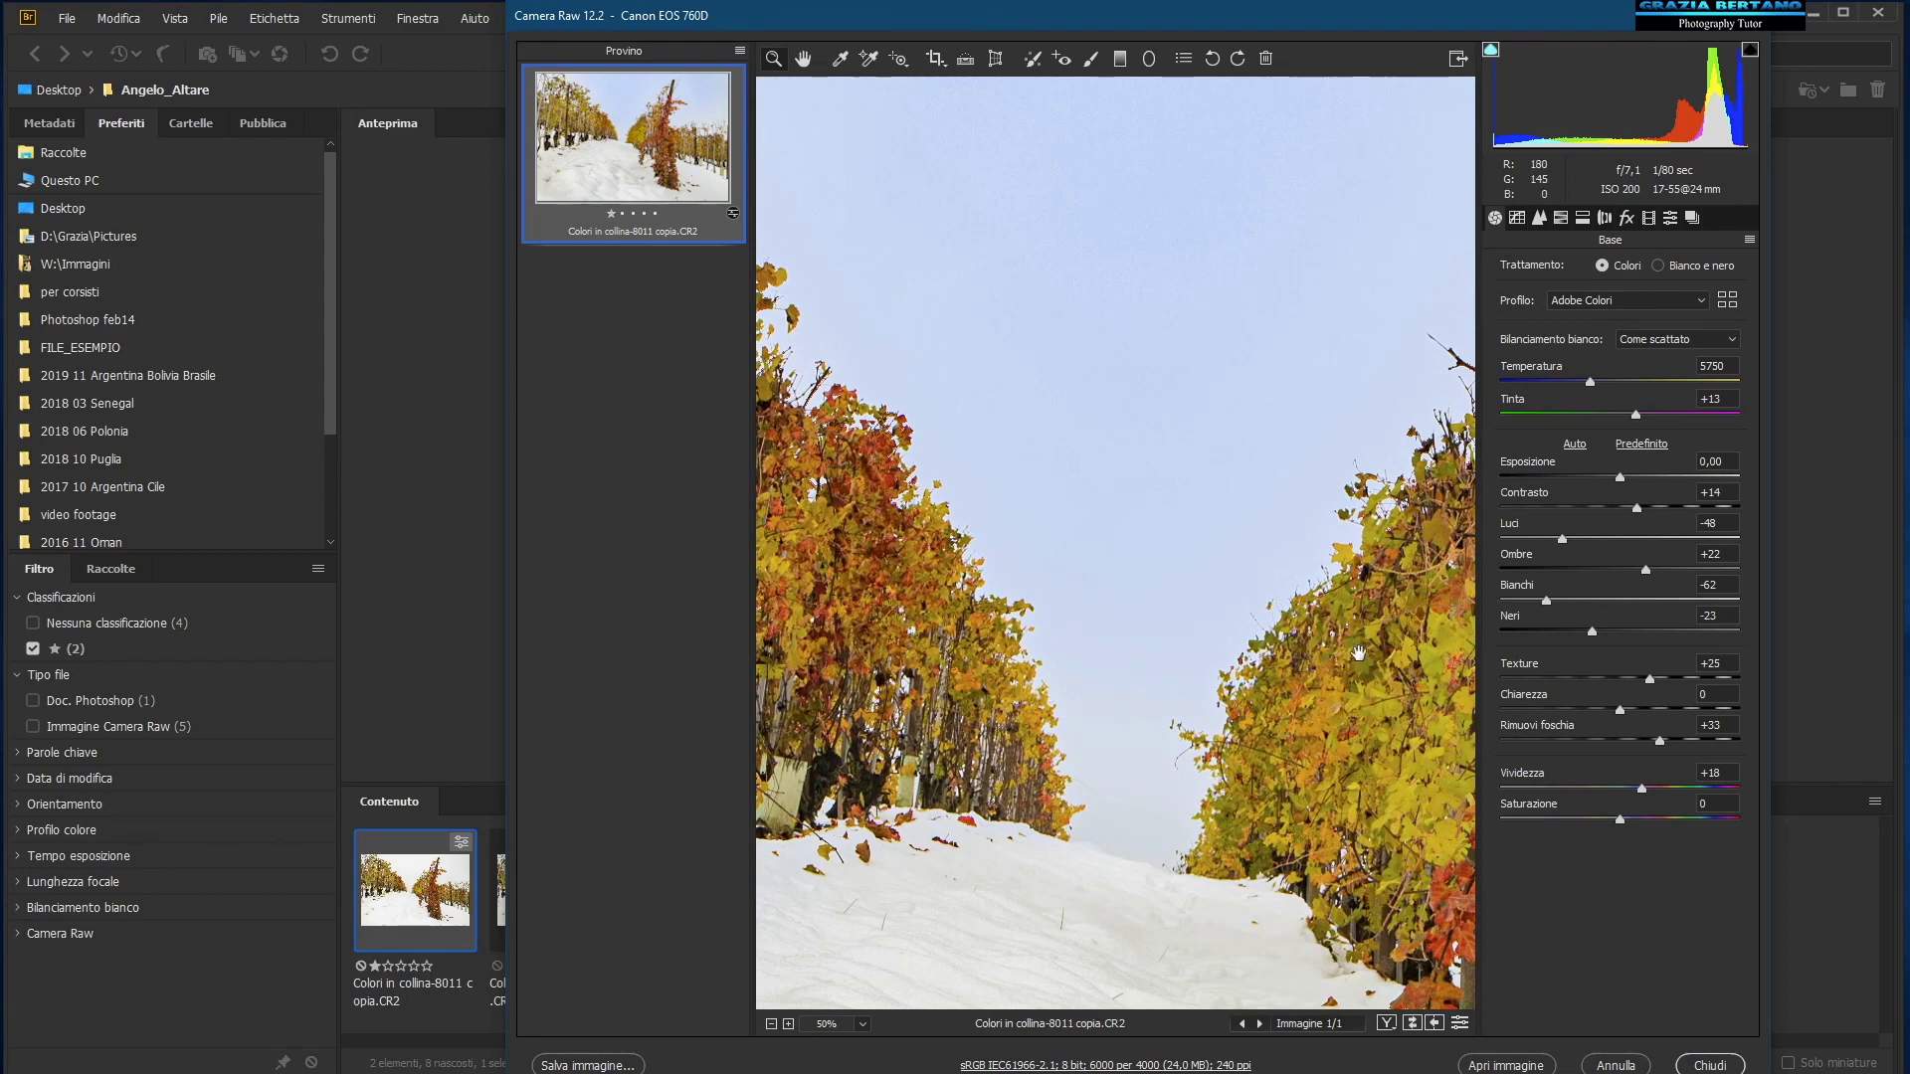
Step: Inspect the vine rows and snow at 50%, fit the photo to view, and close Camera Raw
mouse_move(1353, 647)
left_mouse_down()
mouse_move(1074, 626)
mouse_move(1306, 439)
mouse_move(1316, 568)
mouse_move(1333, 497)
left_mouse_up()
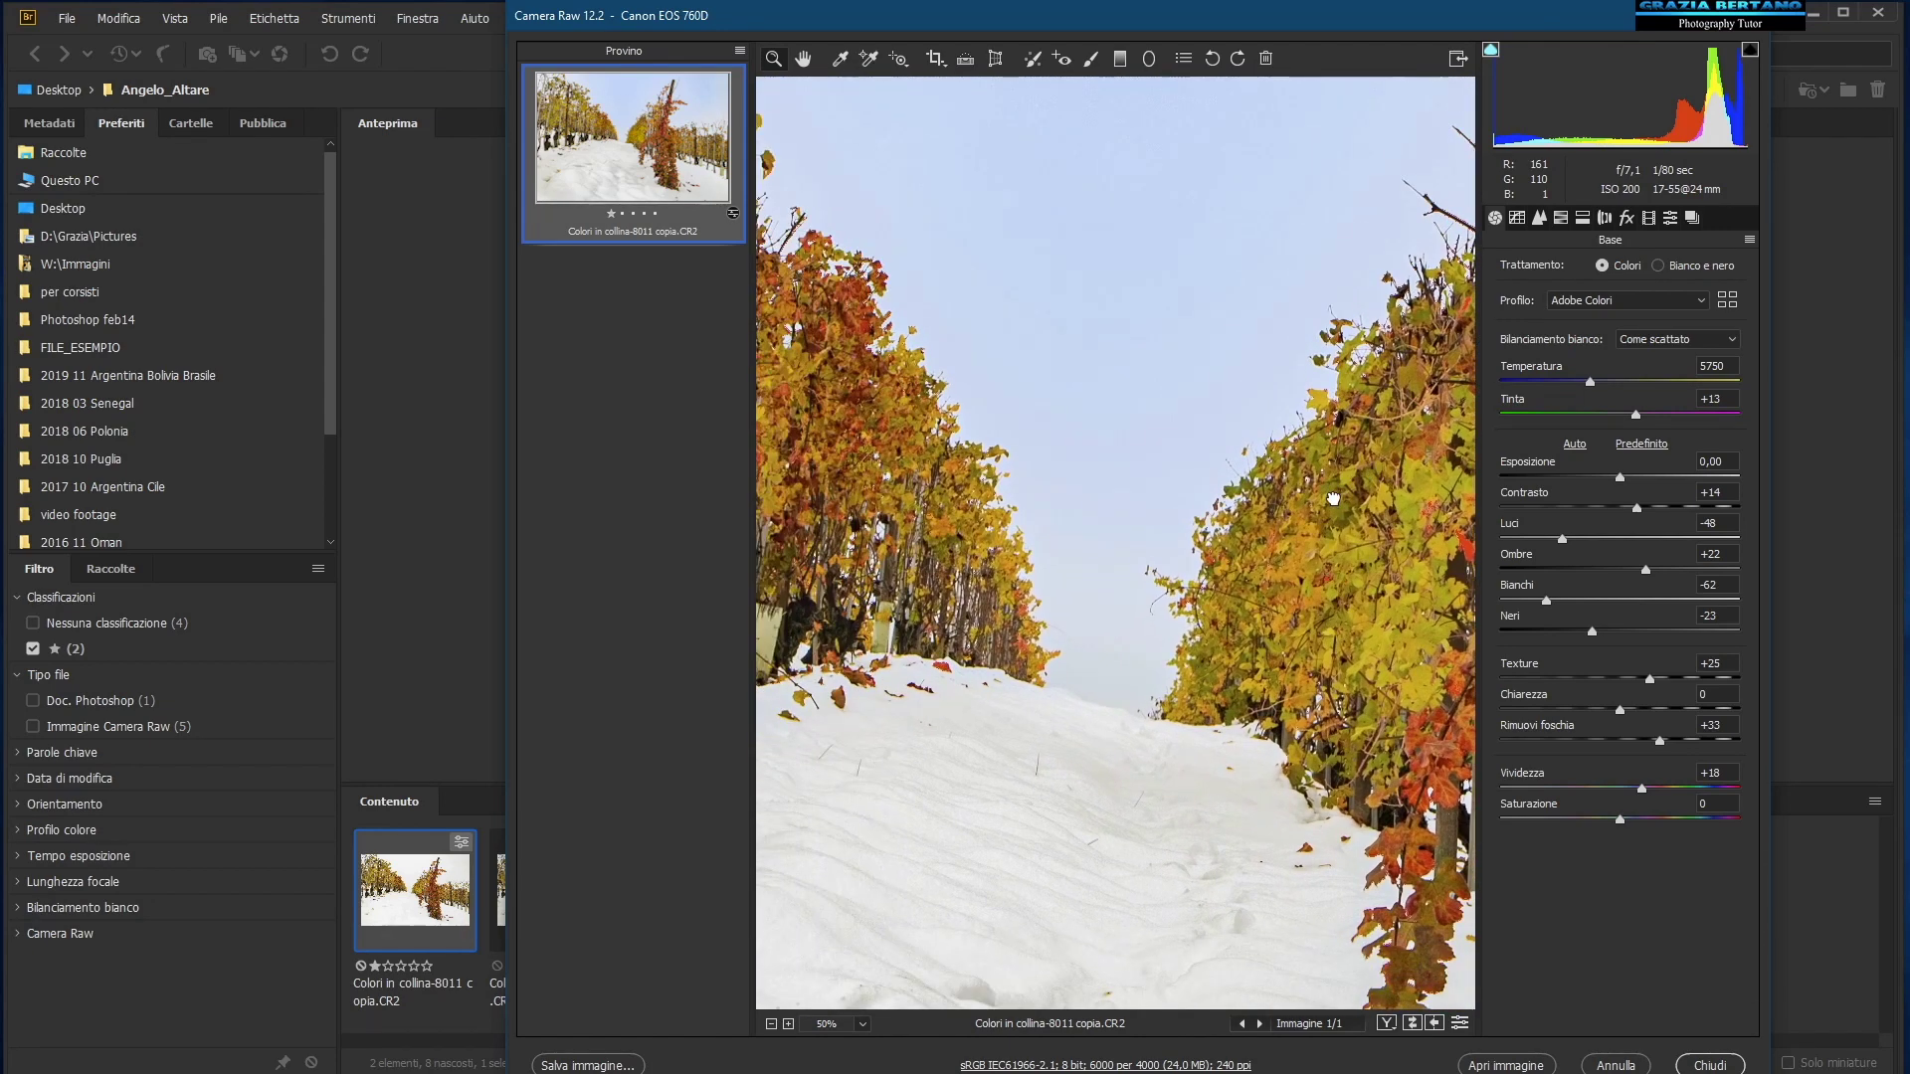
mouse_move(1333, 498)
left_mouse_down()
mouse_move(1209, 441)
mouse_move(1240, 315)
mouse_move(1296, 243)
left_mouse_up()
mouse_move(849, 554)
left_mouse_down()
mouse_move(1161, 436)
mouse_move(1197, 401)
left_mouse_up()
mouse_move(934, 512)
left_mouse_down()
mouse_move(1146, 531)
mouse_move(776, 528)
left_mouse_up()
left_click_drag(1233, 495, 810, 627)
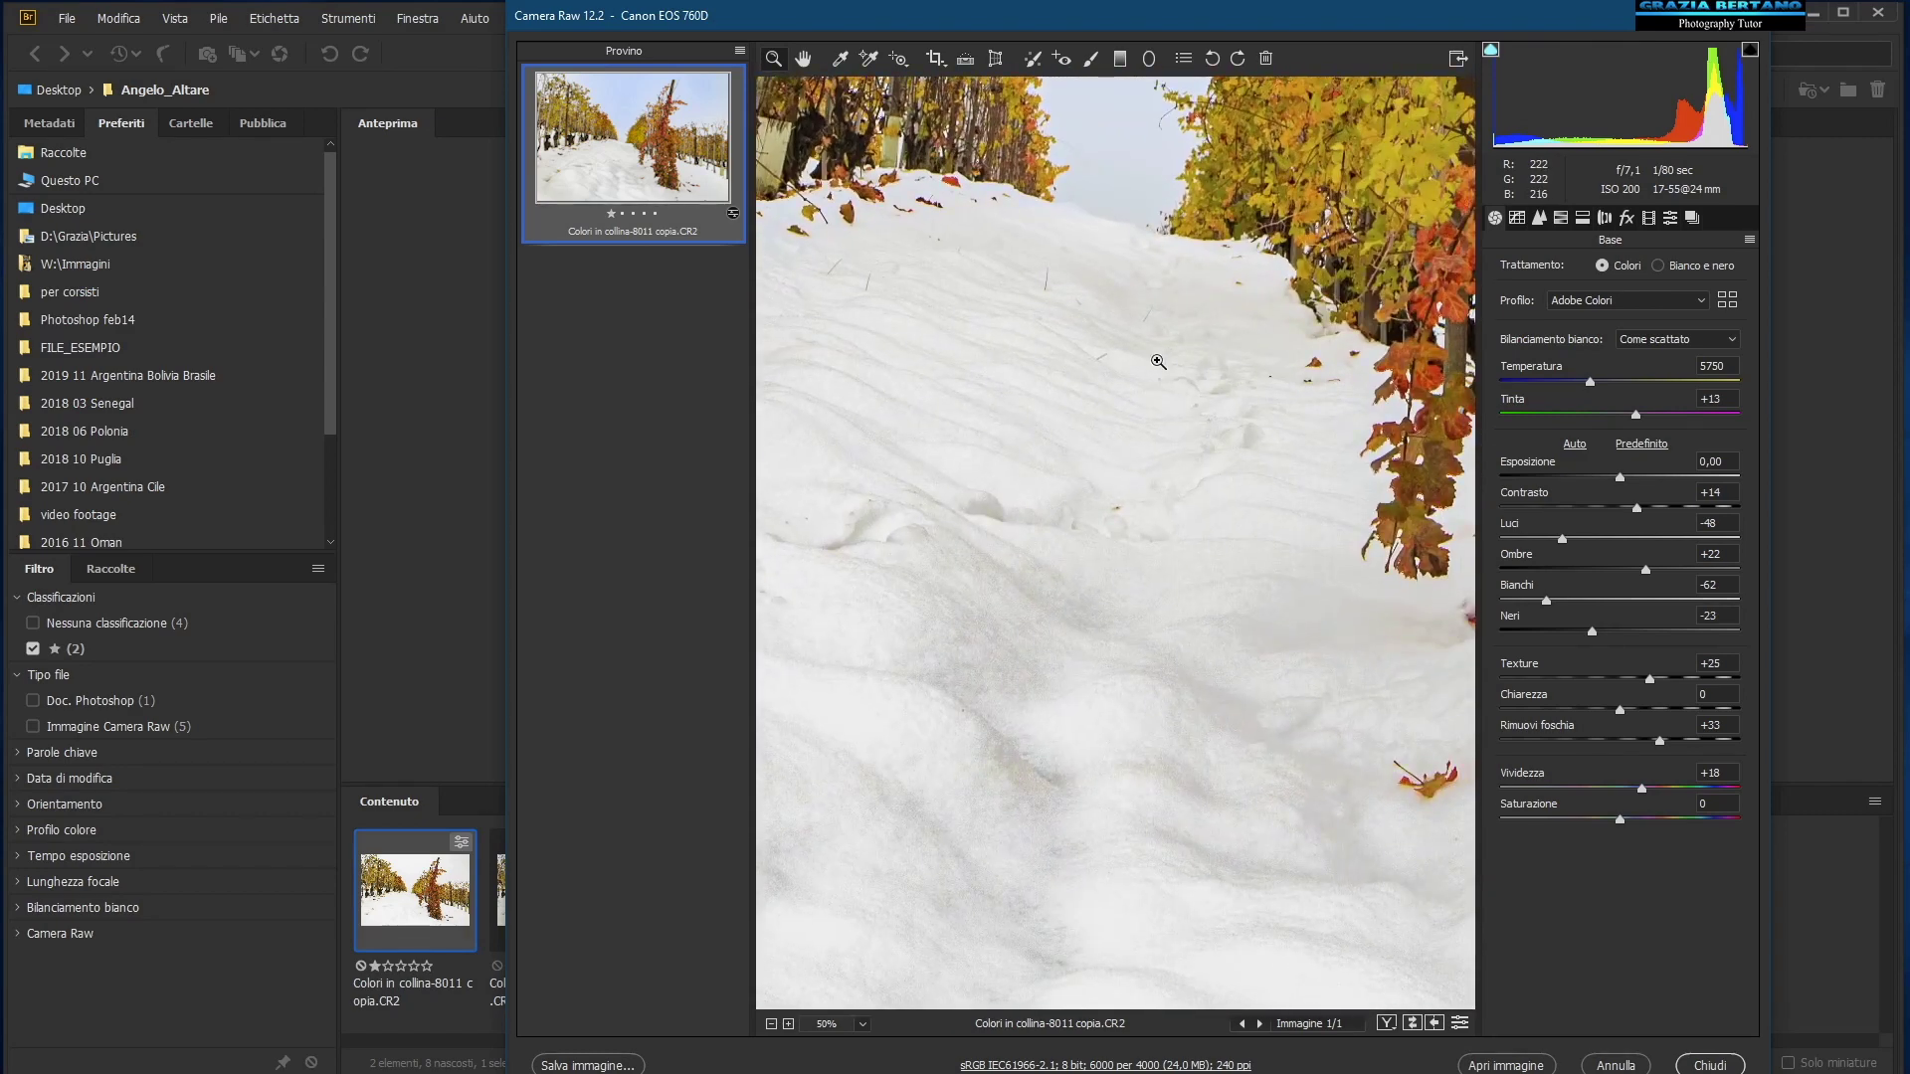
key("ctrl+0")
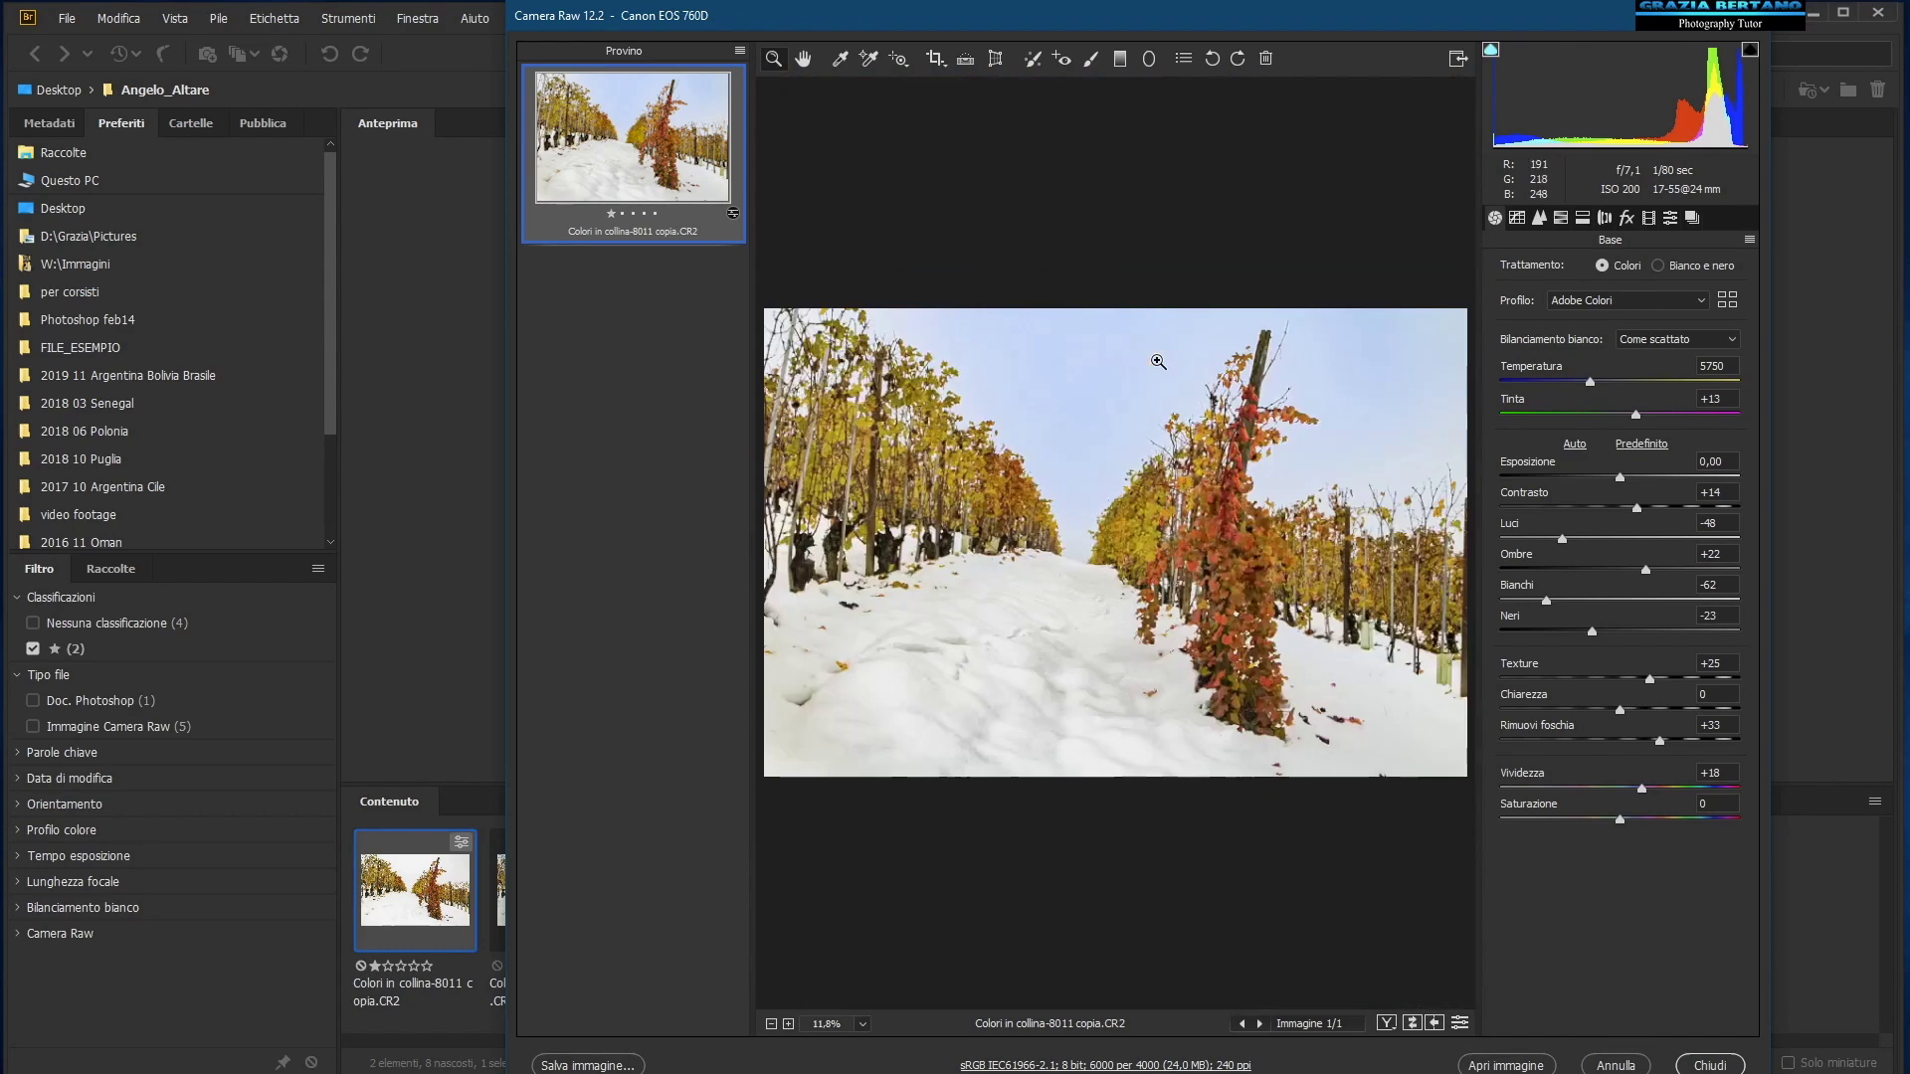
left_click(1710, 1066)
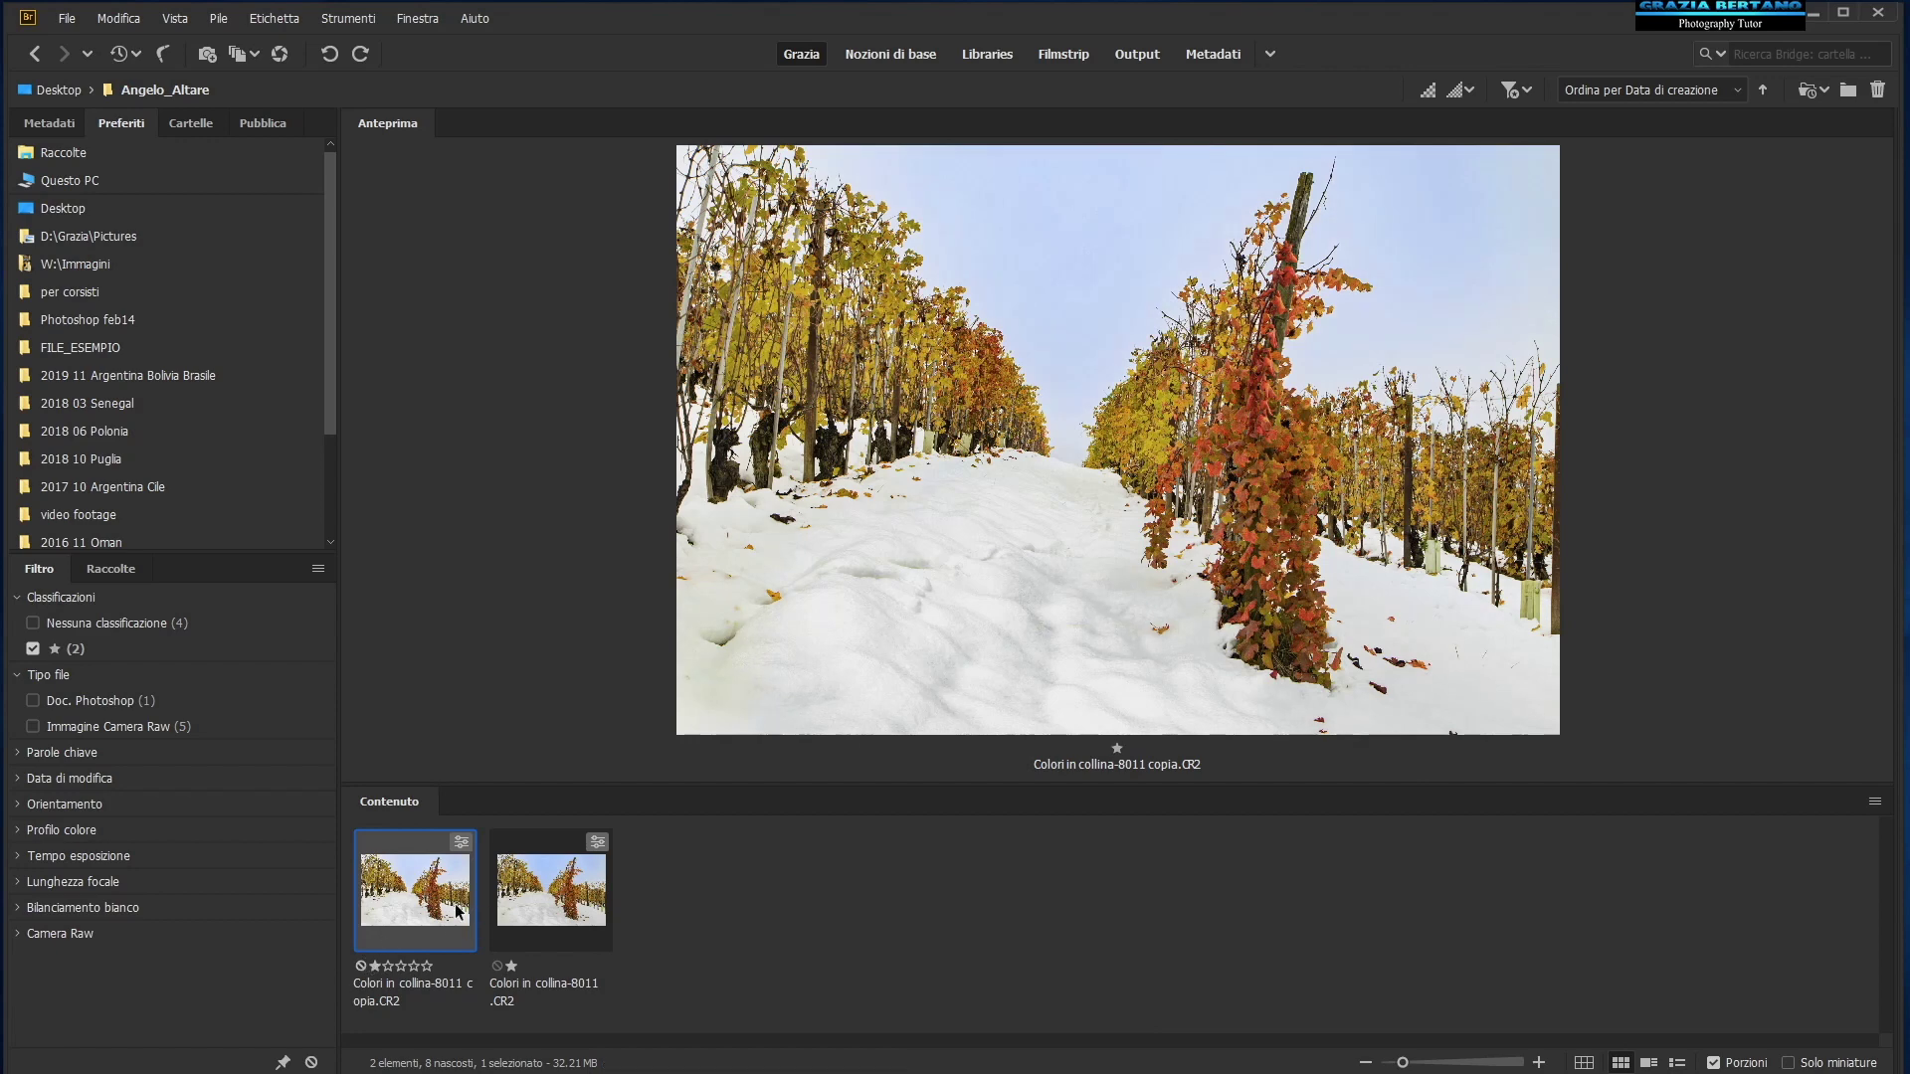
Step: Preview the original vineyard photo in Bridge, then return to the edited copy
left_click(557, 903)
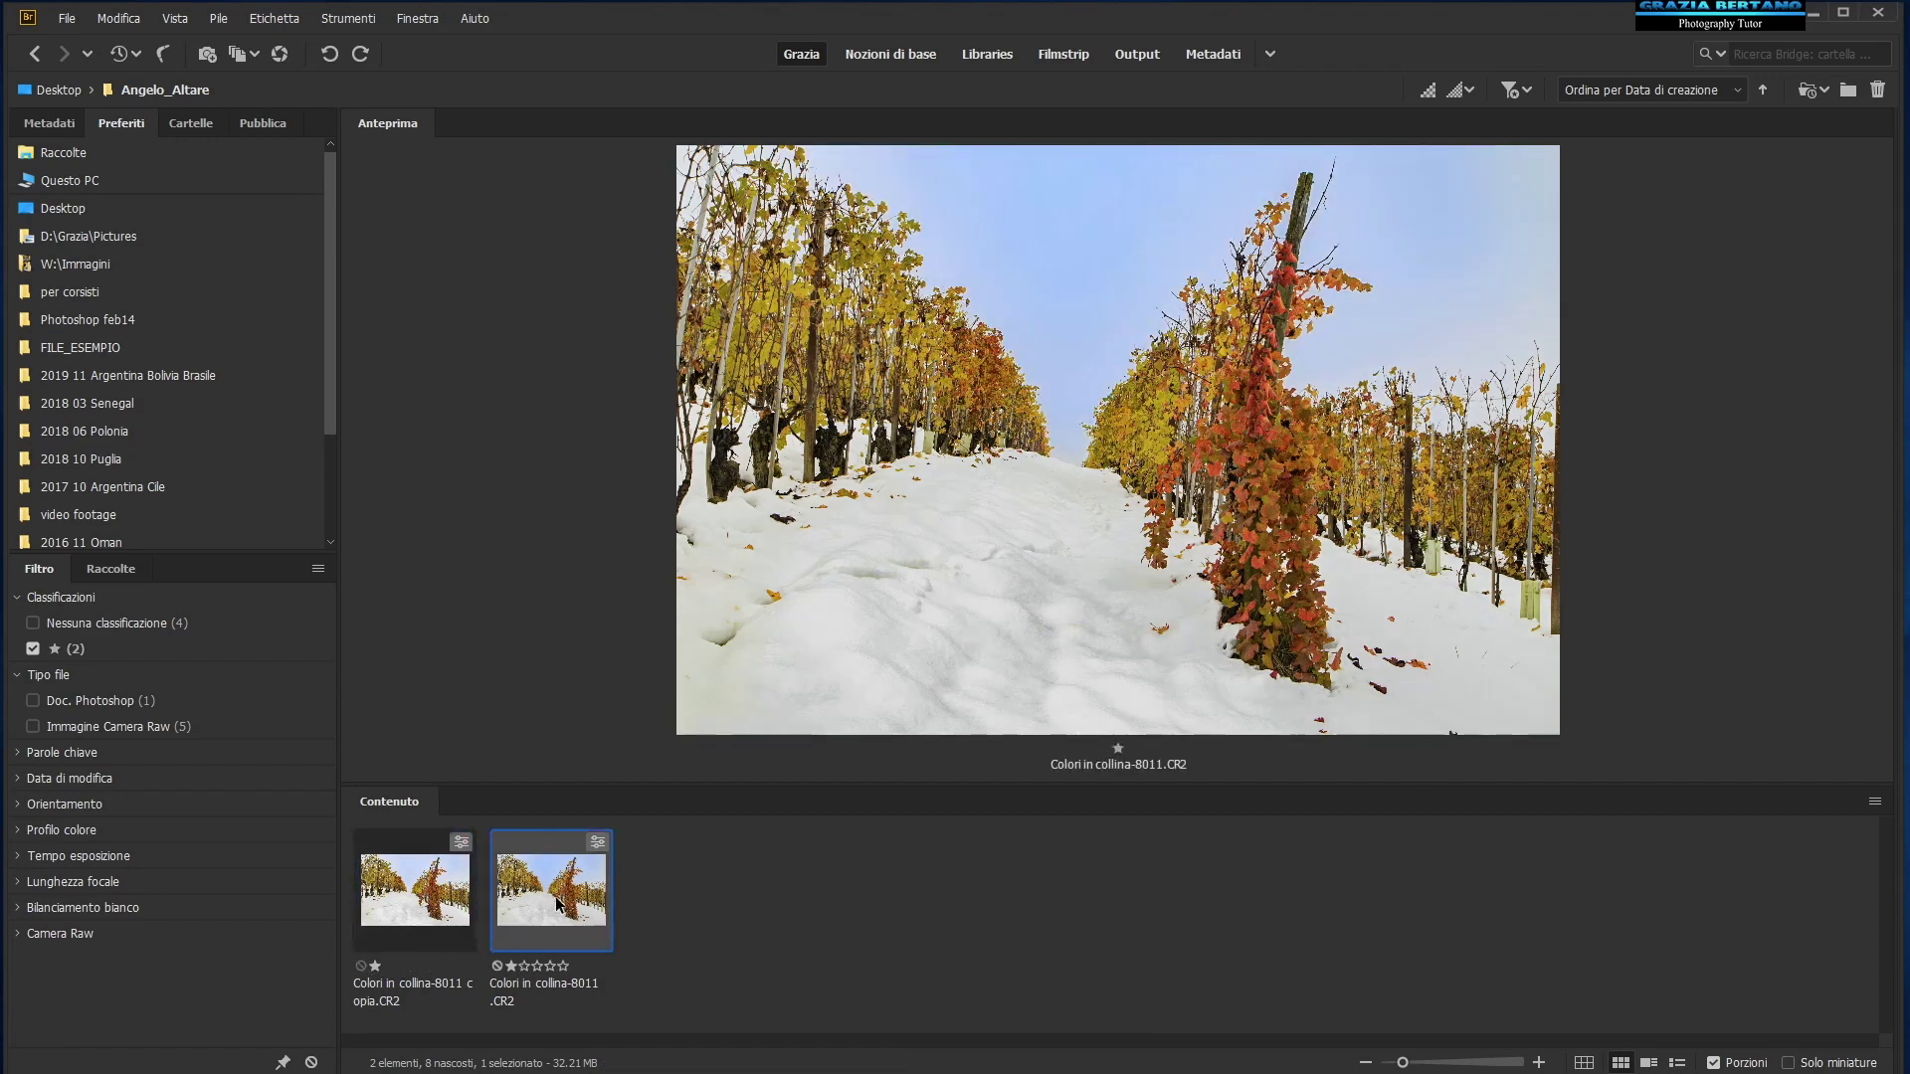
left_click(424, 901)
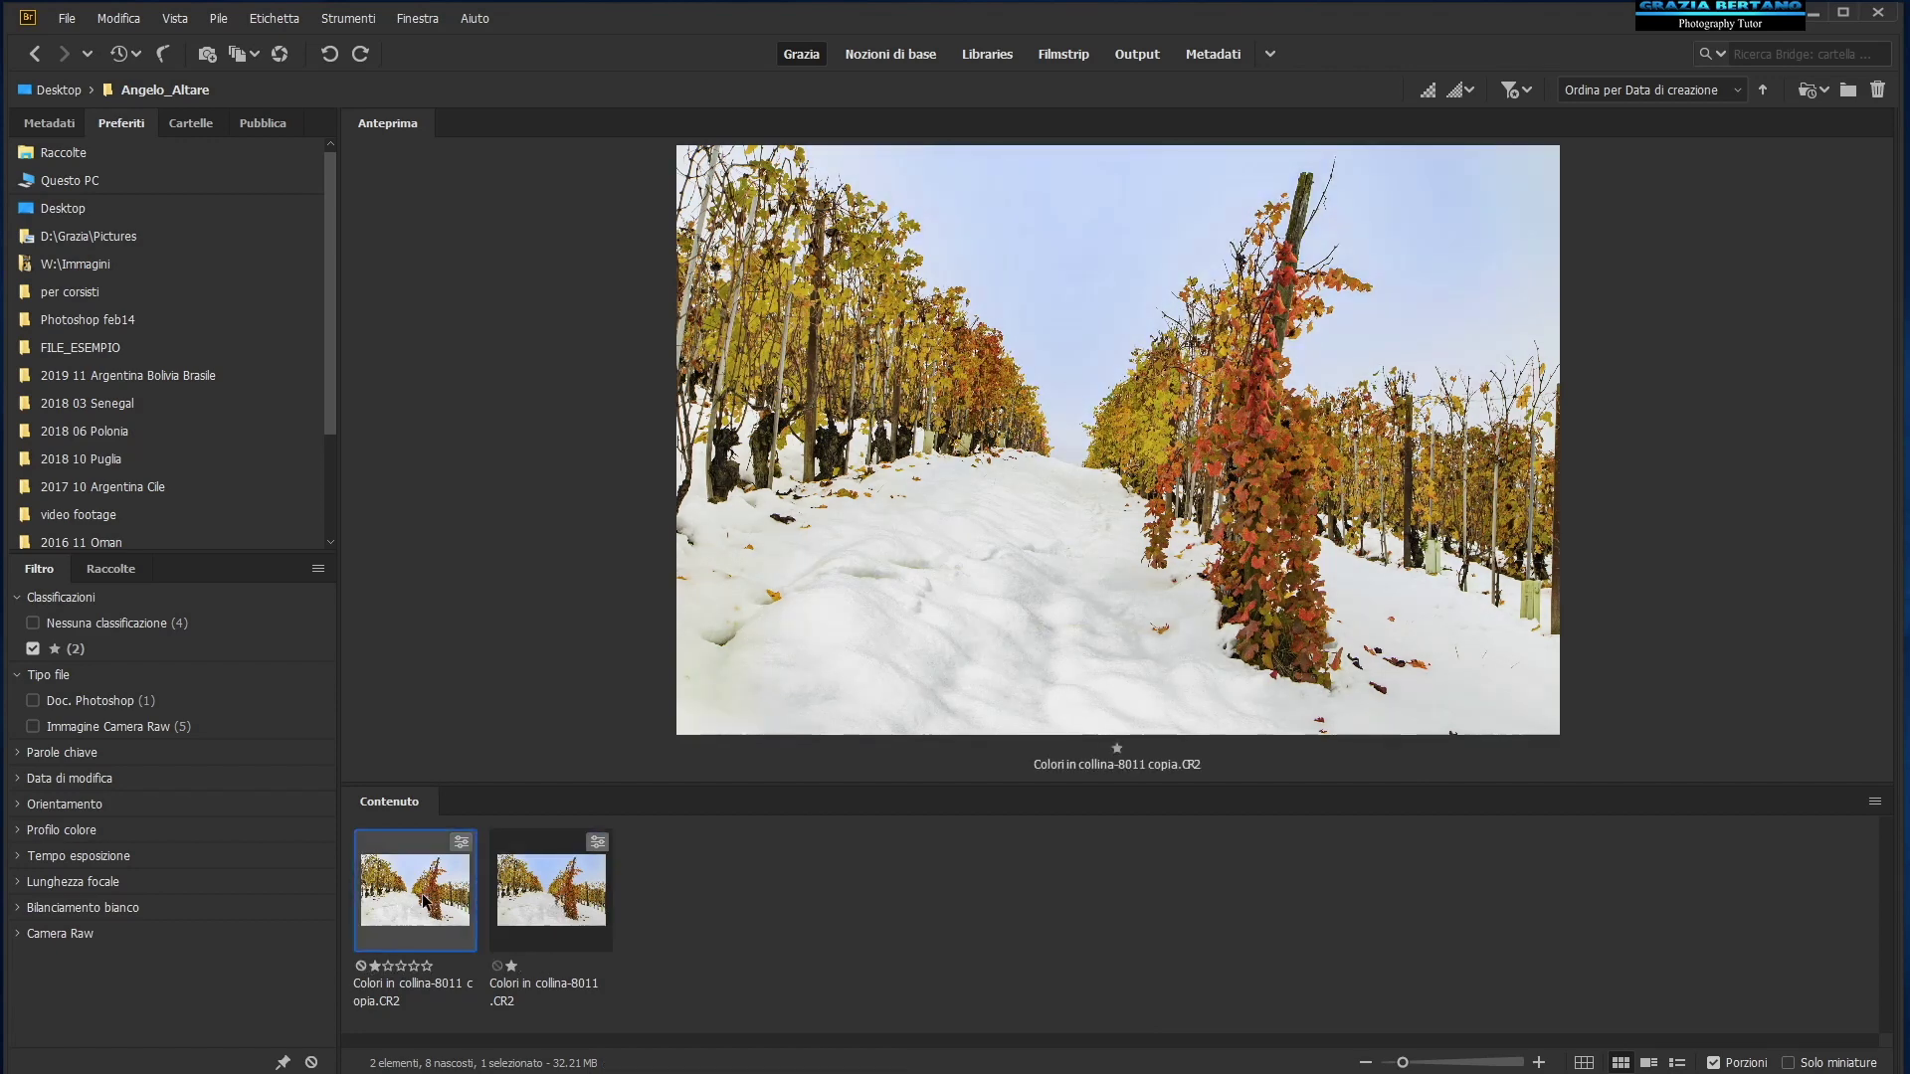